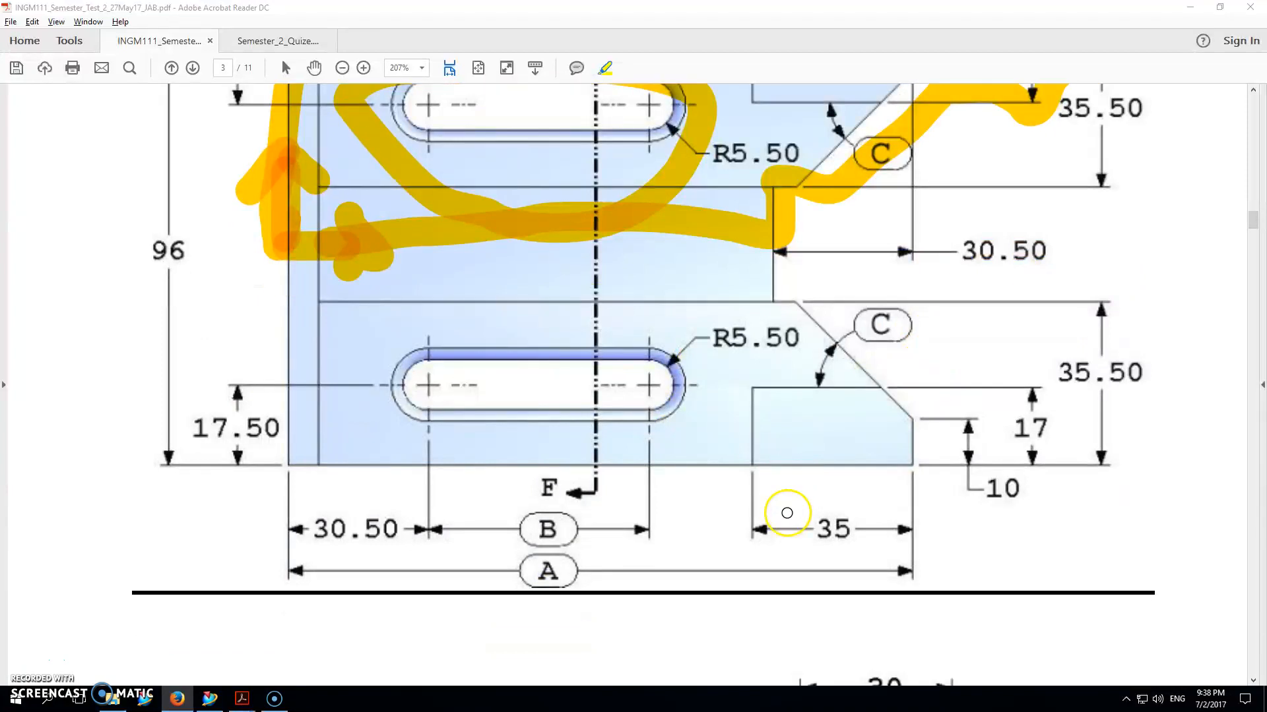
# Step: Scroll the test PDF down toward the Question 2 tank modelling text on page 4
pyautogui.scroll(-10, 562, 397)
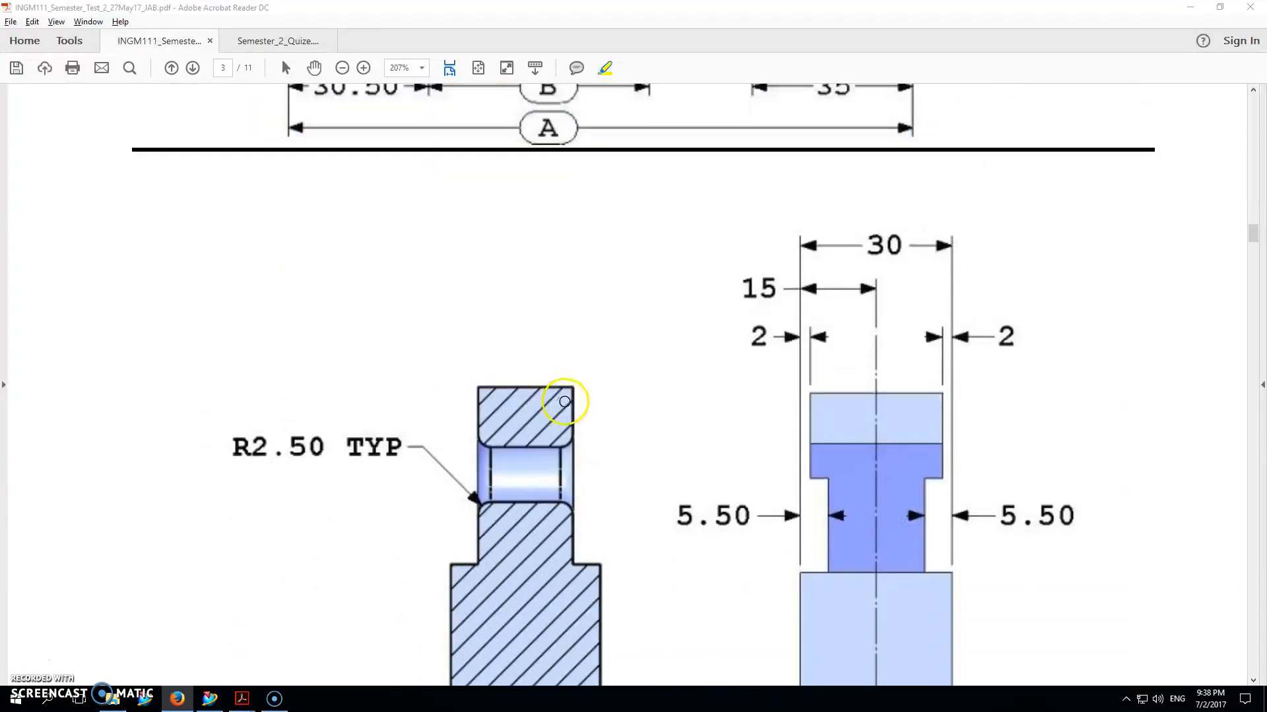
pyautogui.scroll(-8, 620, 376)
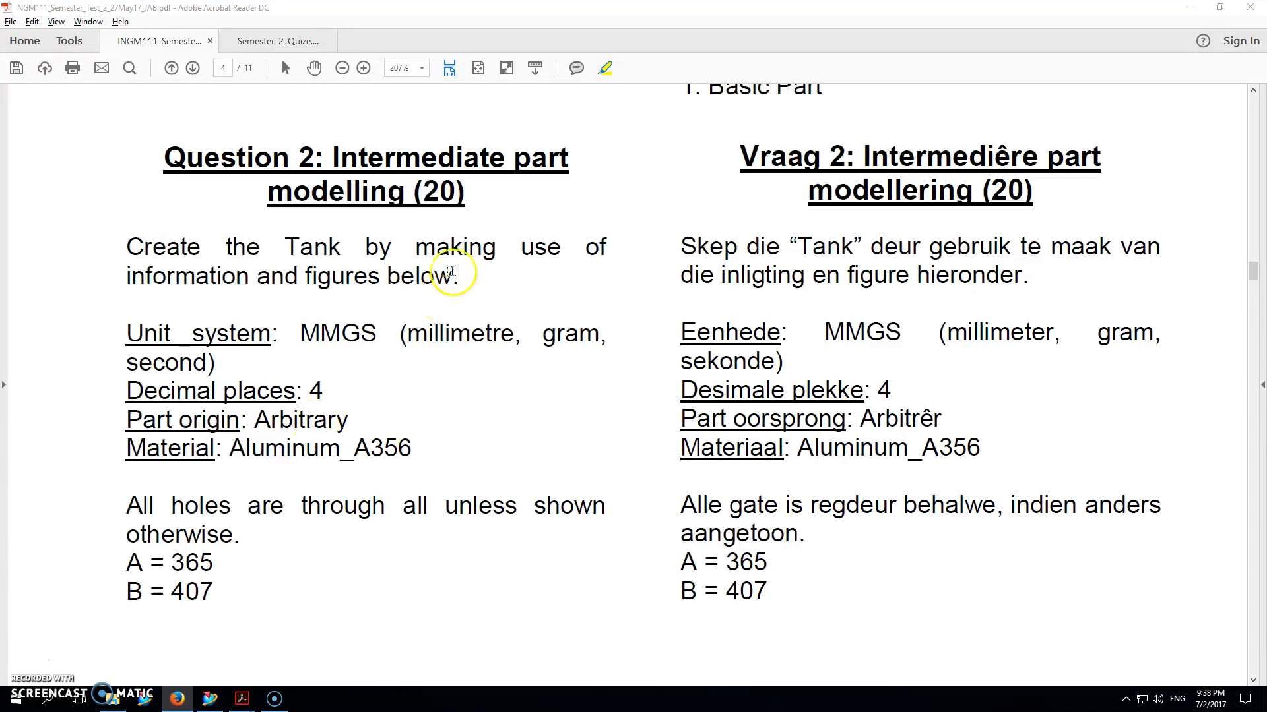
# Step: Scroll past the tank render to the page 5 section drawing showing ØA, R45 and 4 mm wall
pyautogui.scroll(-10, 562, 376)
pyautogui.scroll(-5, 587, 379)
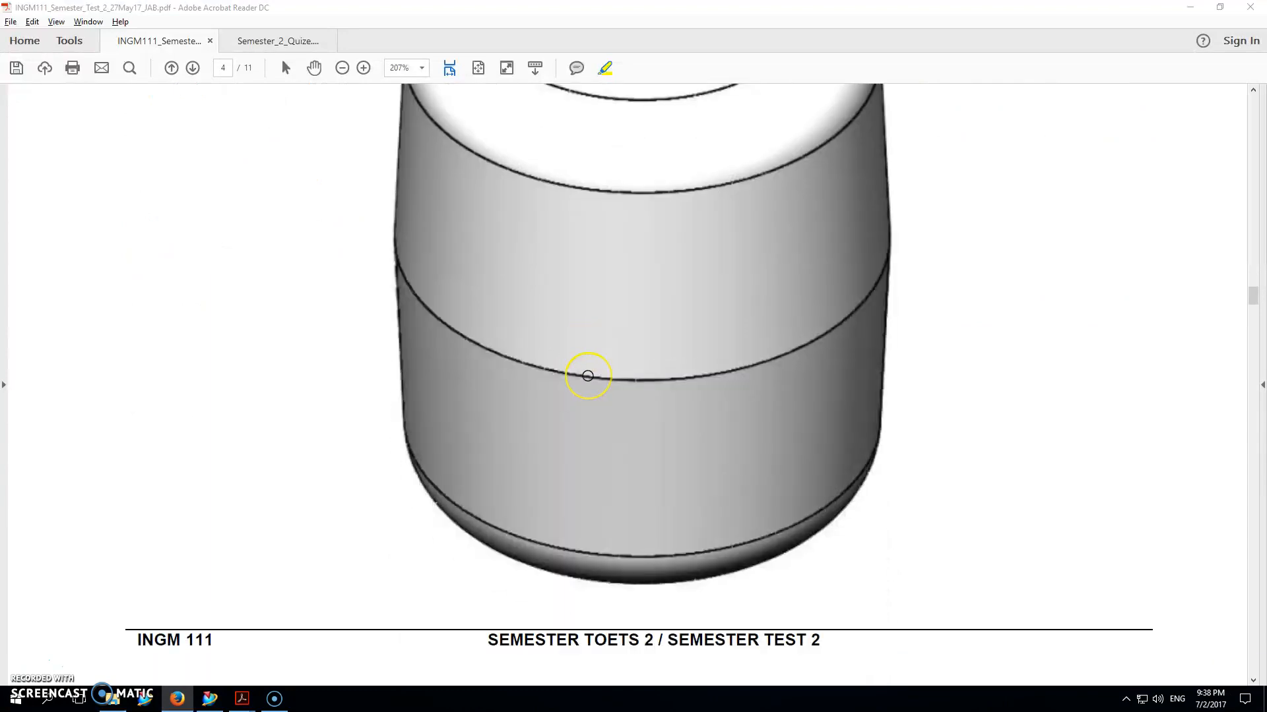
pyautogui.scroll(-1, 588, 375)
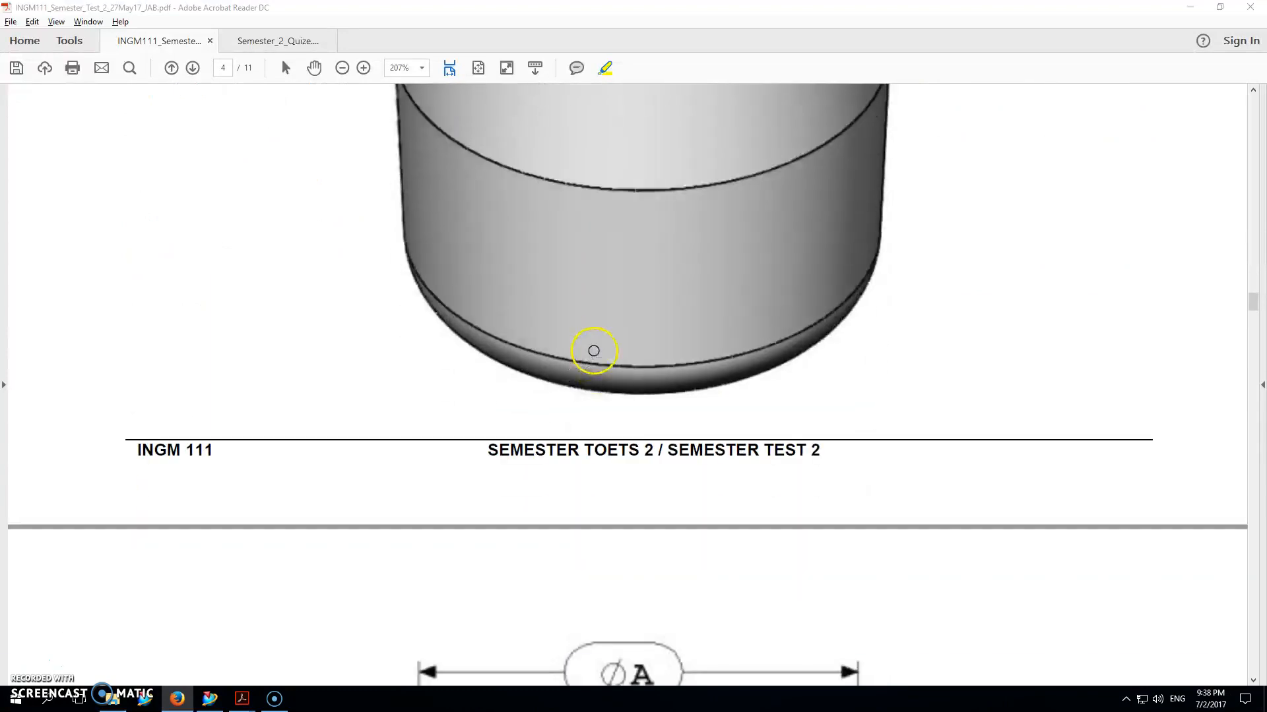
pyautogui.scroll(10, 591, 350)
pyautogui.scroll(-5, 580, 330)
pyautogui.scroll(-12, 589, 422)
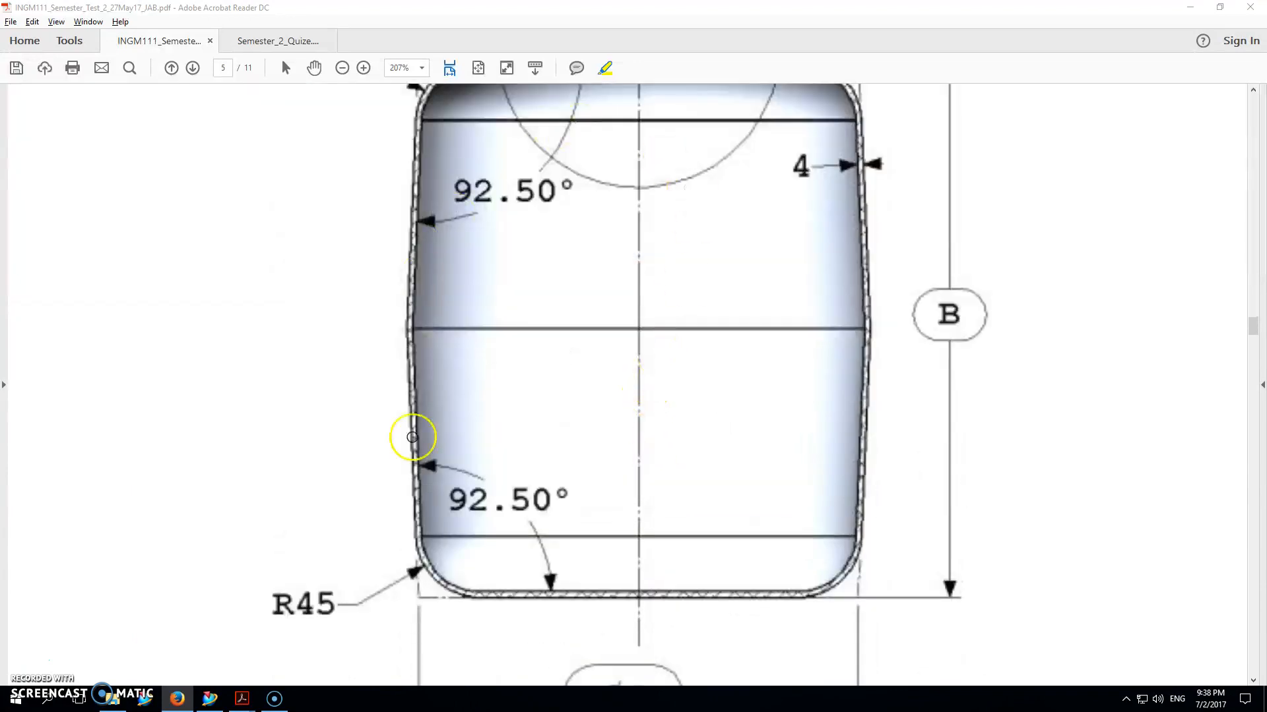
pyautogui.scroll(6, 625, 314)
pyautogui.scroll(-1, 625, 312)
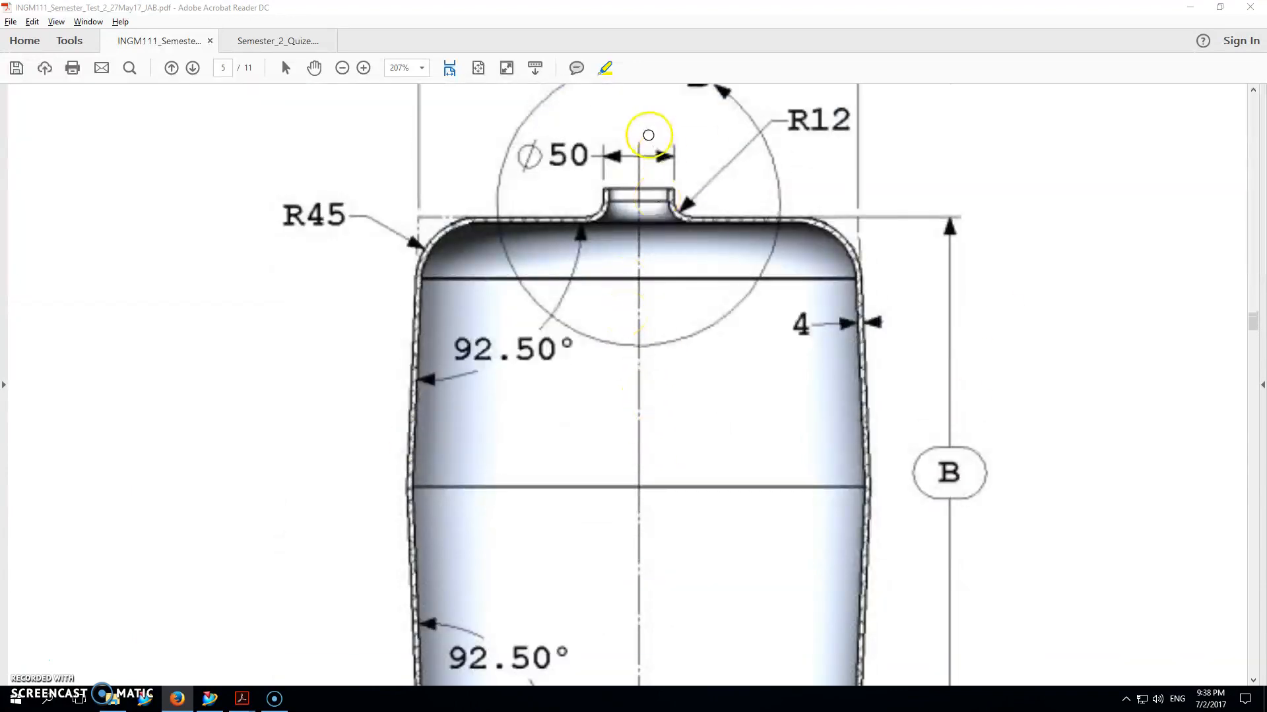
pyautogui.scroll(-3, 679, 591)
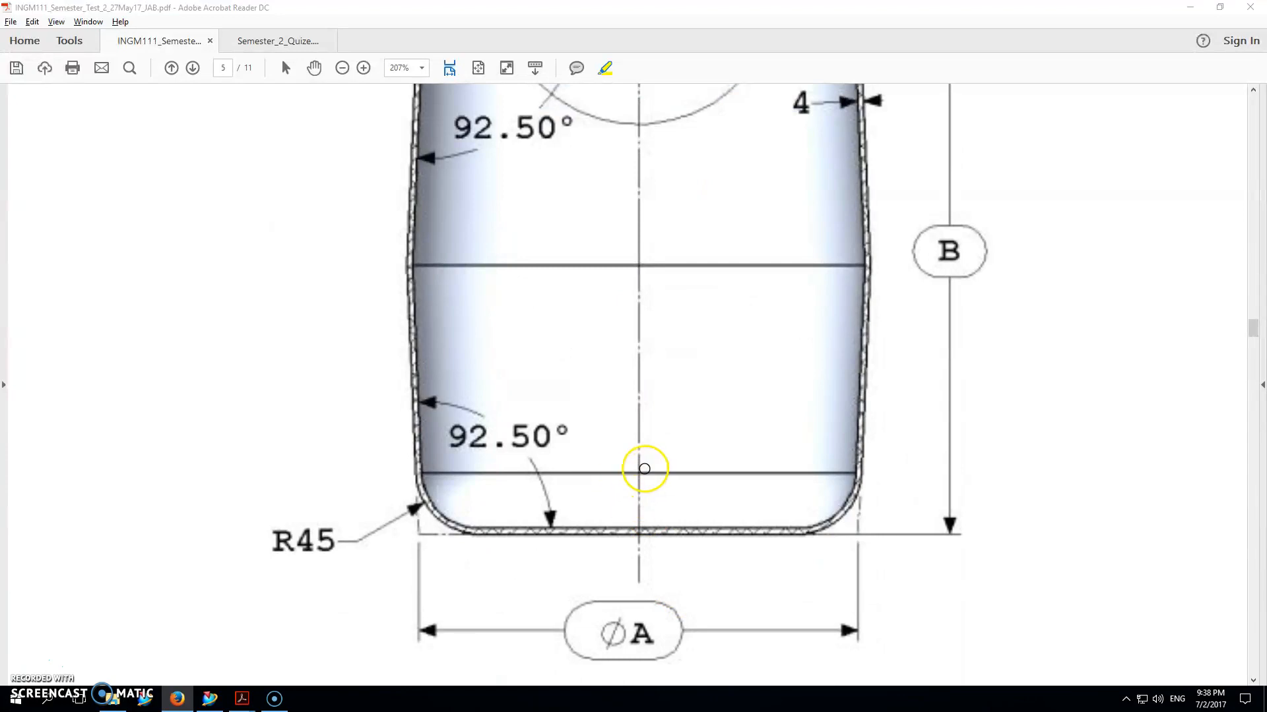
# Step: Draw yellow freehand strokes along the tank's centre axis, bottom edge and left side
pyautogui.moveTo(645, 469); pyautogui.dragTo(638, 527)
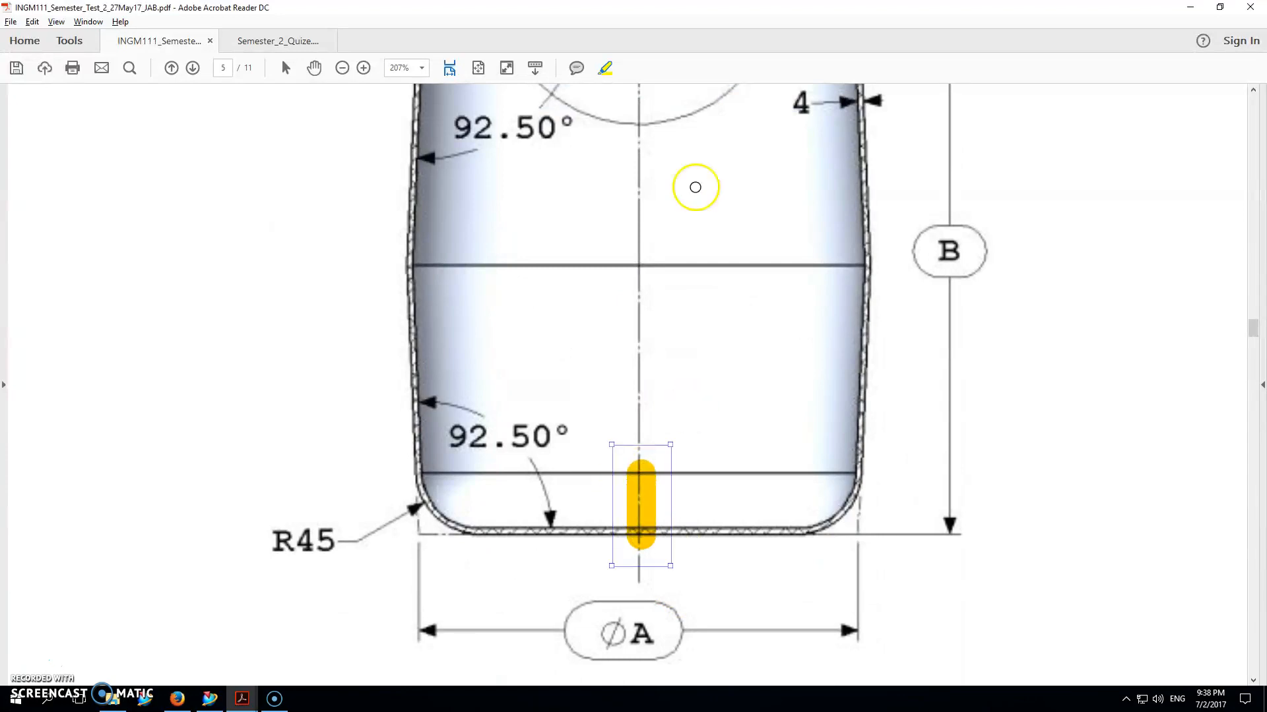
pyautogui.click(605, 69)
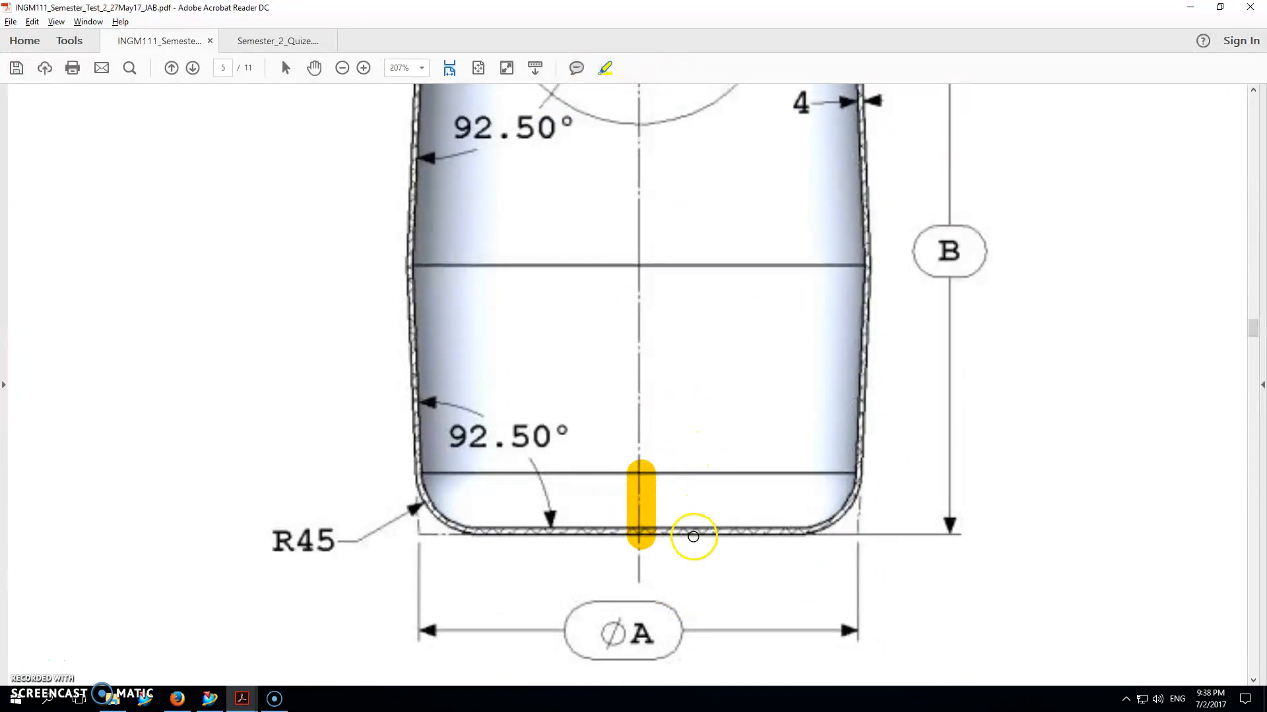
pyautogui.moveTo(693, 535); pyautogui.dragTo(639, 536)
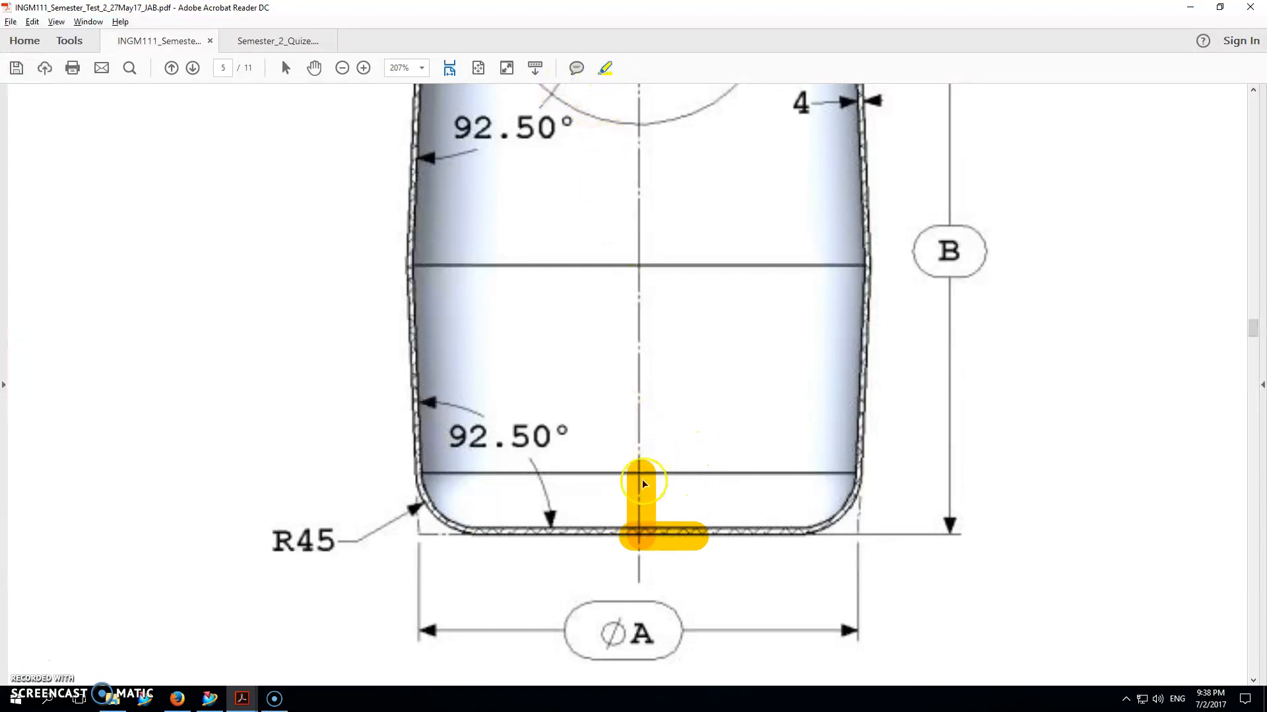
pyautogui.moveTo(531, 518)
pyautogui.mouseDown()
pyautogui.moveTo(491, 520)
pyautogui.moveTo(399, 462)
pyautogui.moveTo(404, 121)
pyautogui.mouseUp()
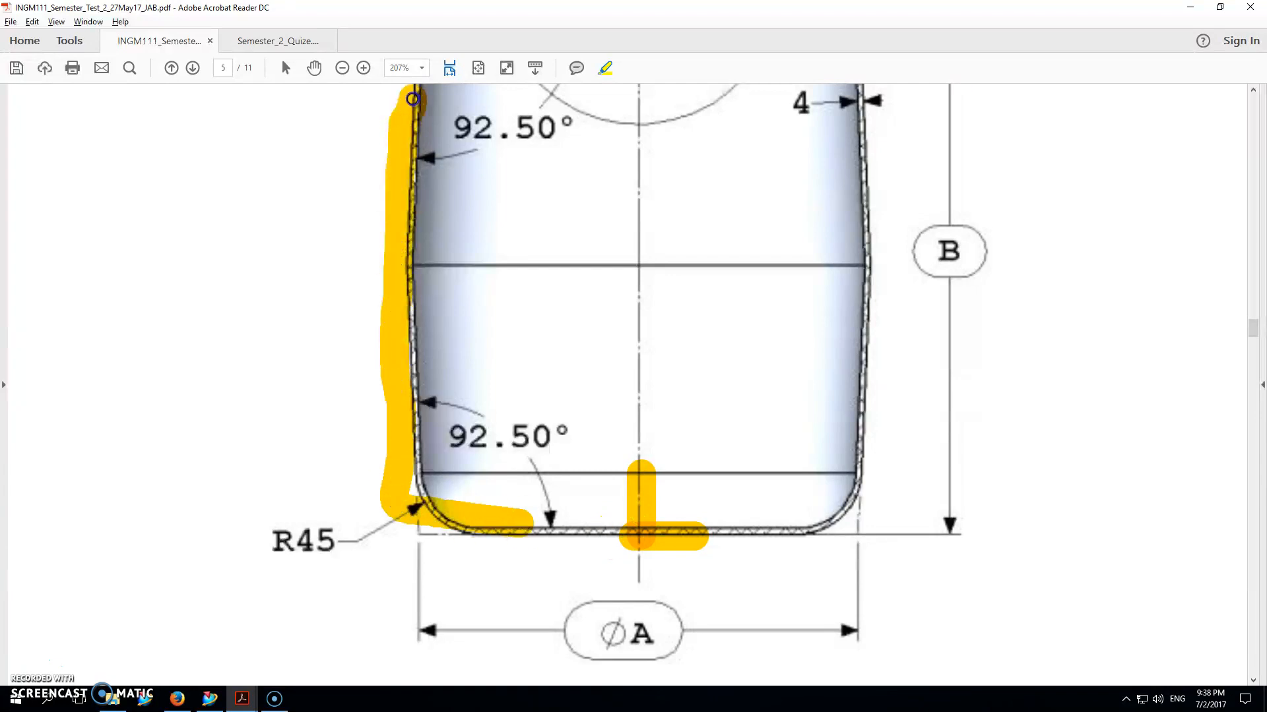
pyautogui.rightClick(404, 132)
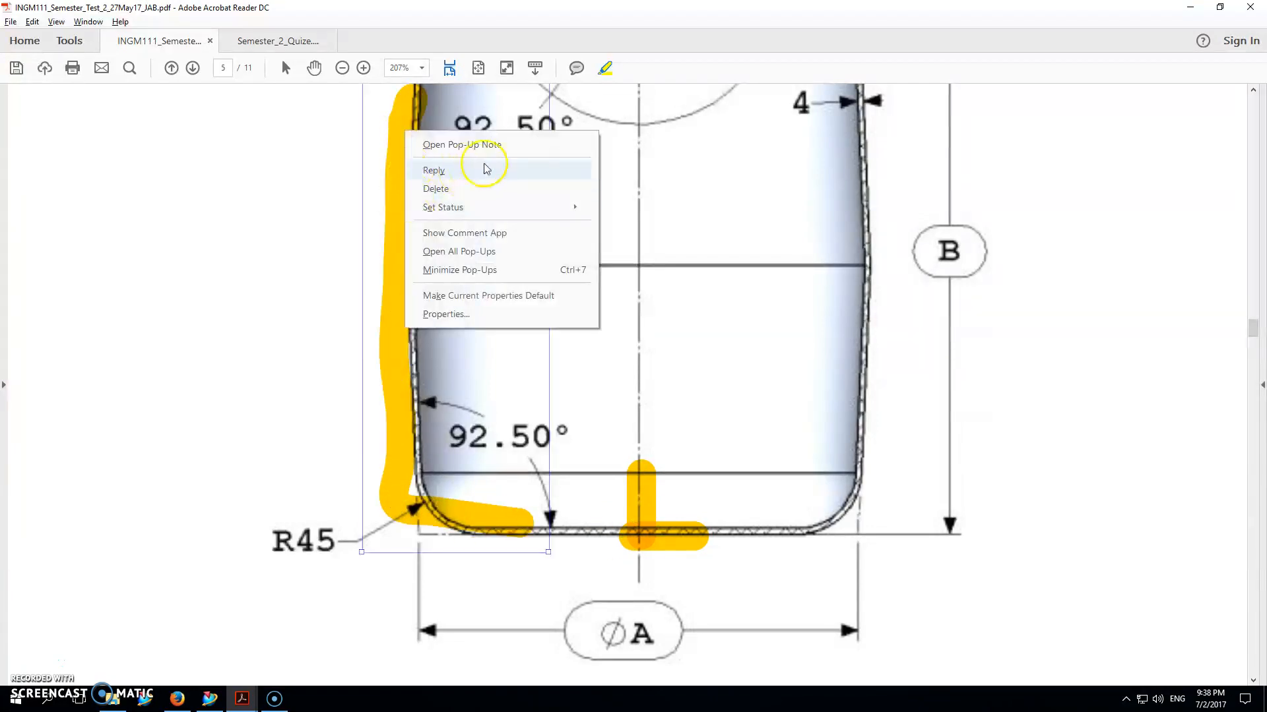
pyautogui.click(718, 184)
pyautogui.scroll(2, 462, 193)
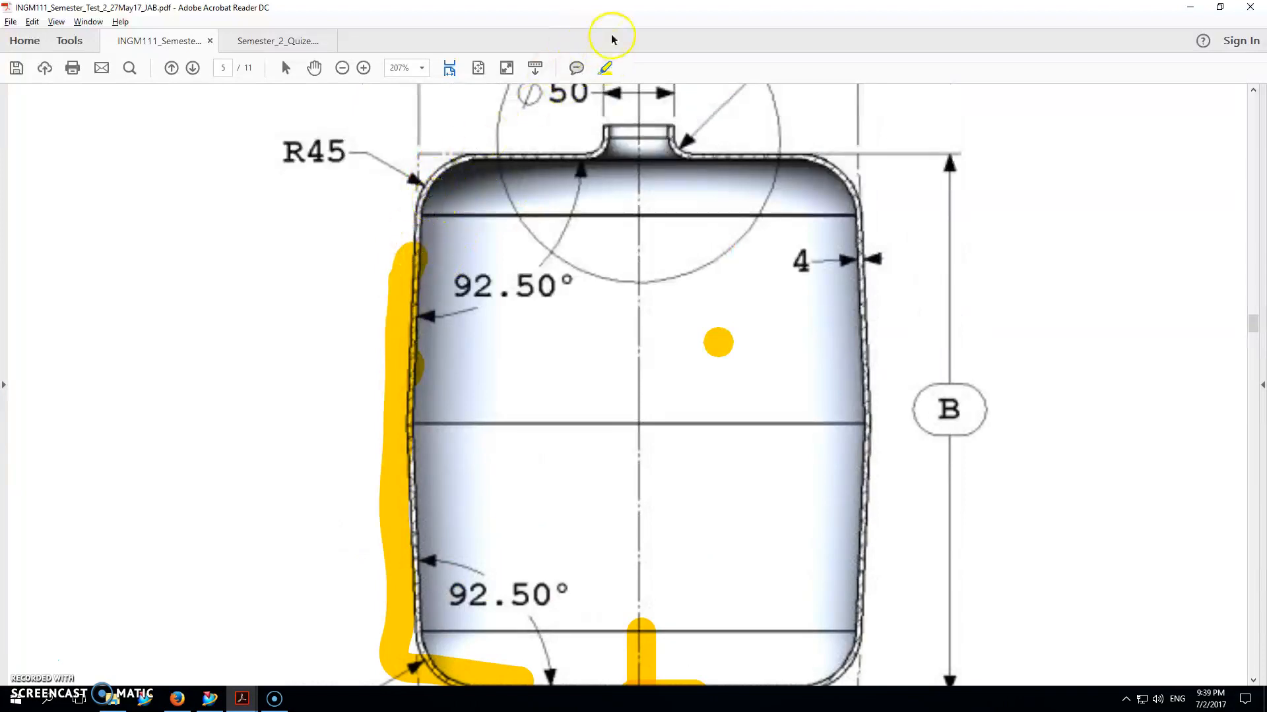
# Step: Extend the yellow outline up to the neck and circle the 4 wall-thickness dimension
pyautogui.moveTo(424, 227)
pyautogui.mouseDown()
pyautogui.moveTo(483, 117)
pyautogui.moveTo(585, 129)
pyautogui.moveTo(650, 109)
pyautogui.moveTo(644, 676)
pyautogui.mouseUp()
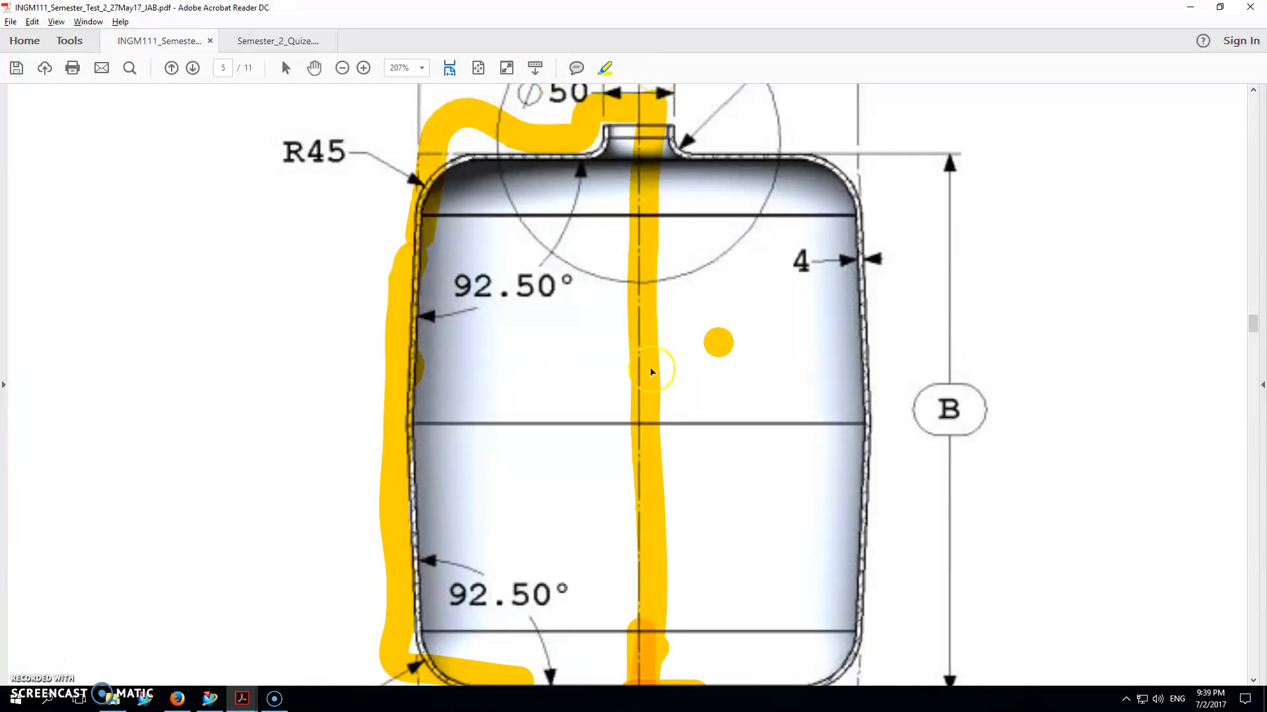
pyautogui.scroll(-5, 653, 264)
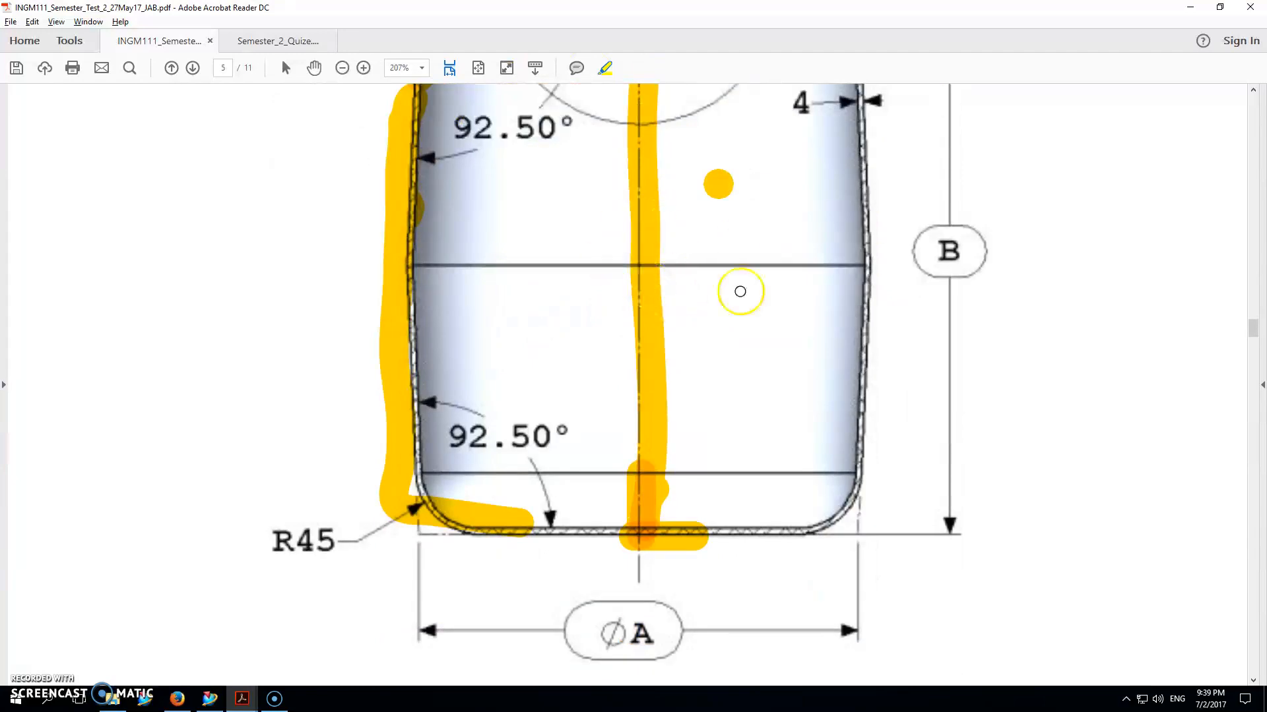
pyautogui.scroll(6, 738, 288)
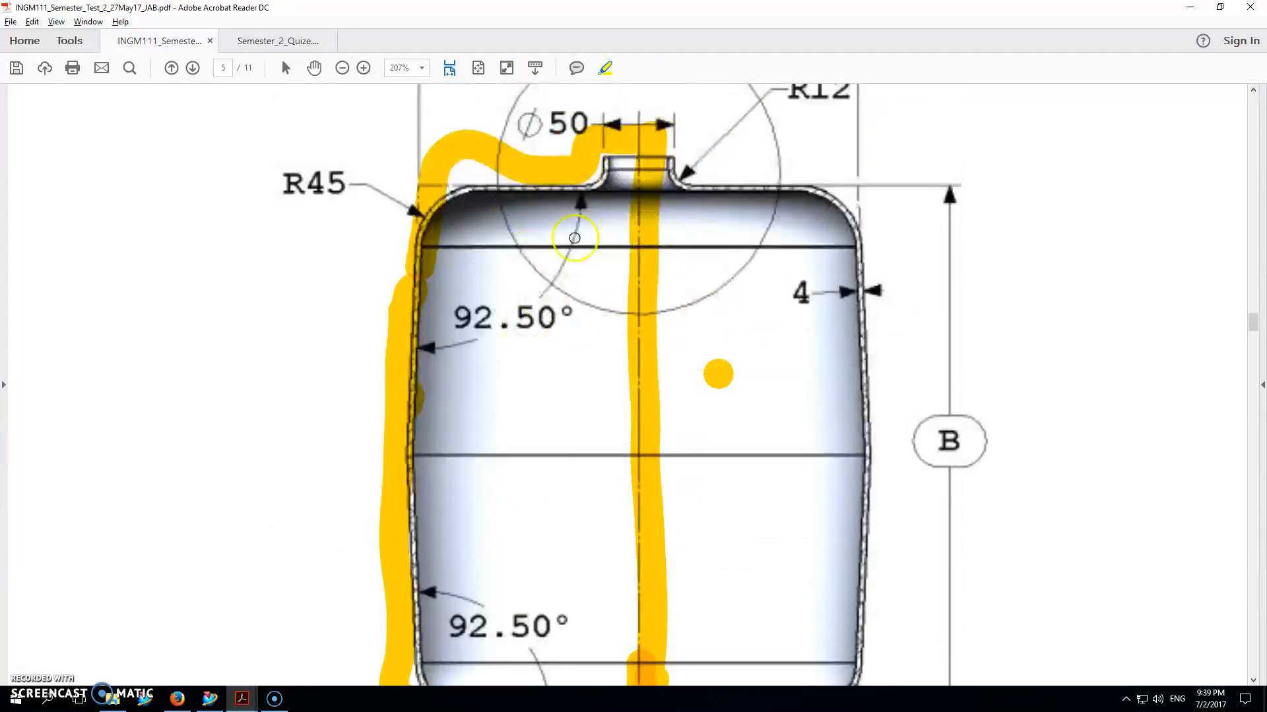
pyautogui.moveTo(858, 259)
pyautogui.mouseDown()
pyautogui.moveTo(795, 263)
pyautogui.moveTo(924, 310)
pyautogui.moveTo(732, 267)
pyautogui.mouseUp()
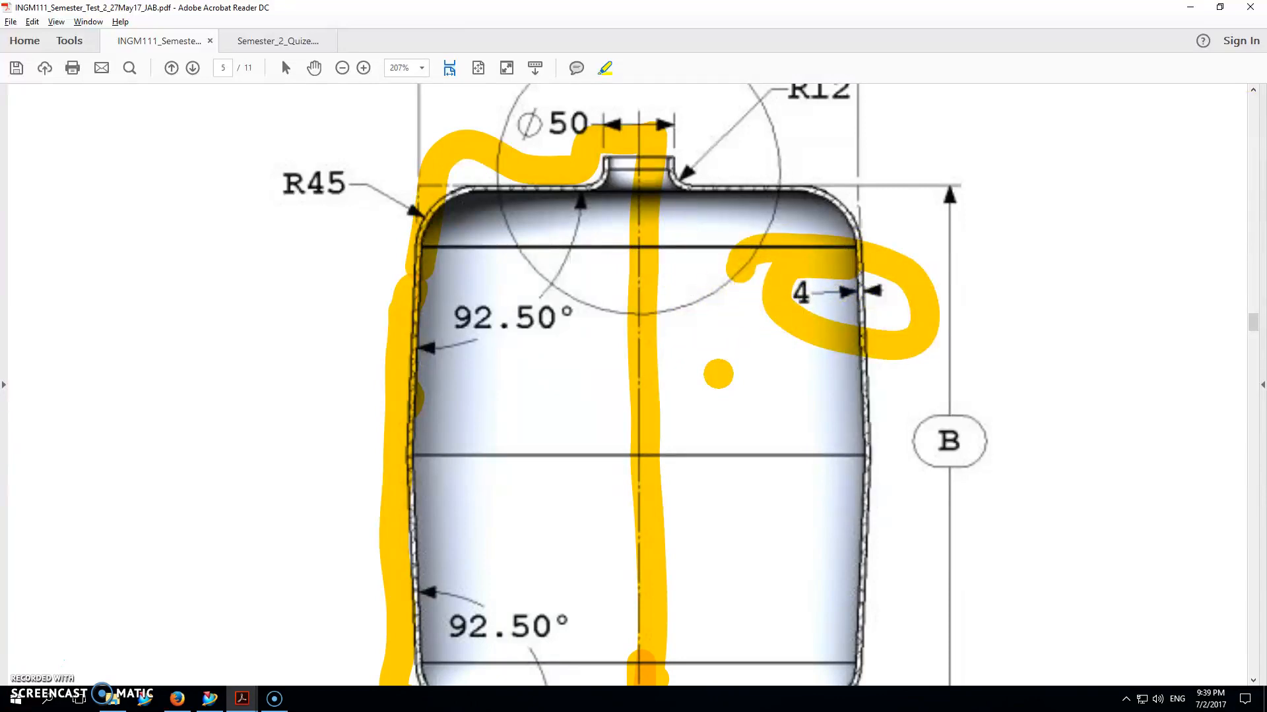
# Step: Return to NX and create a new model part named Question 2.prt
pyautogui.click(1190, 7)
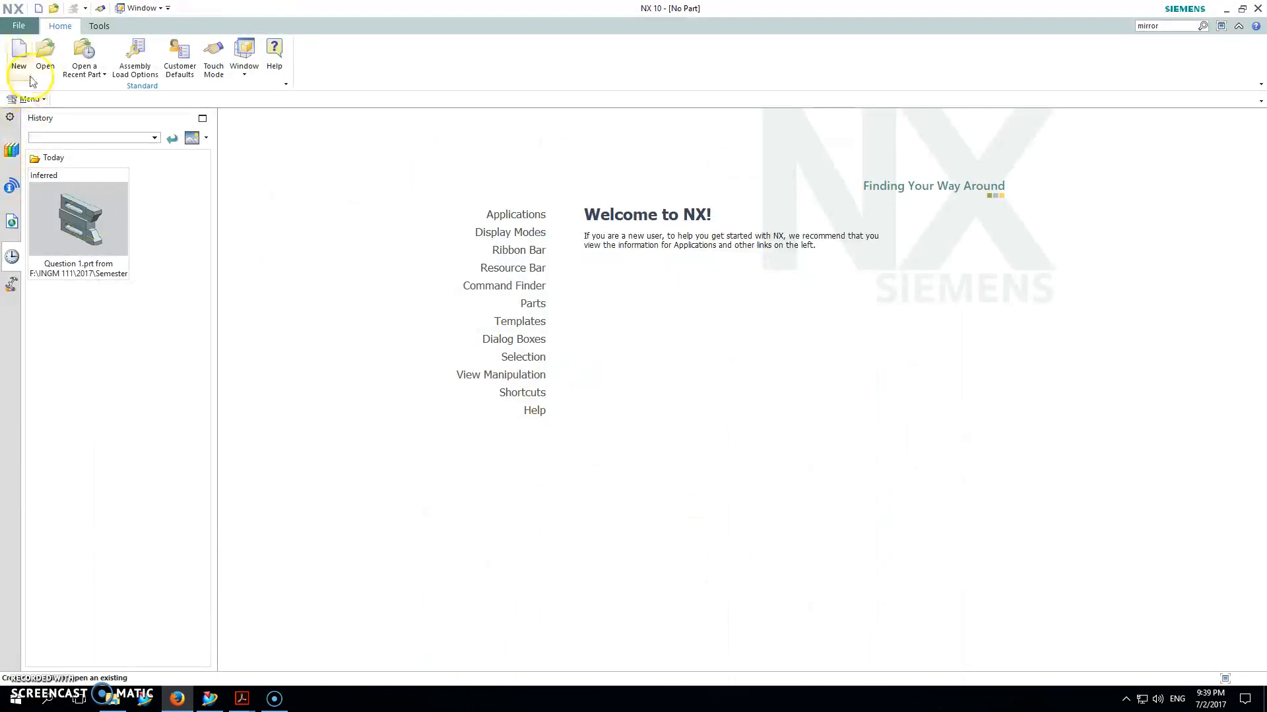
pyautogui.click(24, 58)
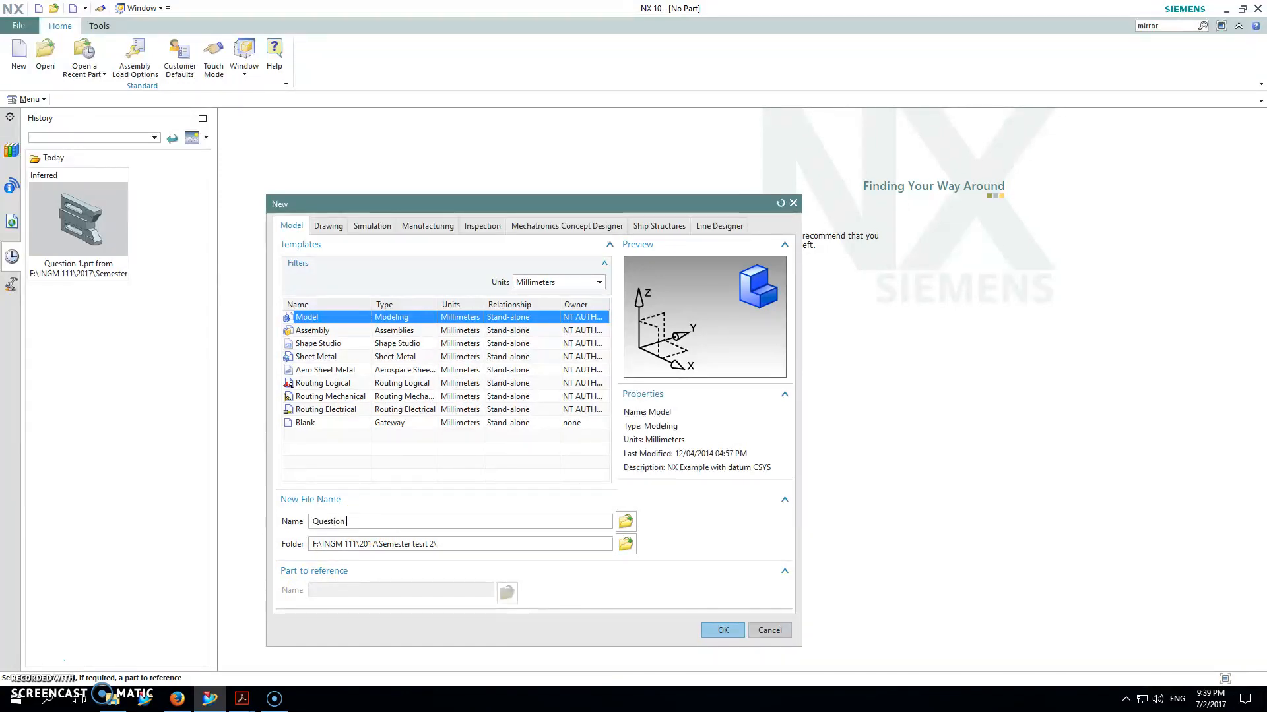
pyautogui.click(727, 630)
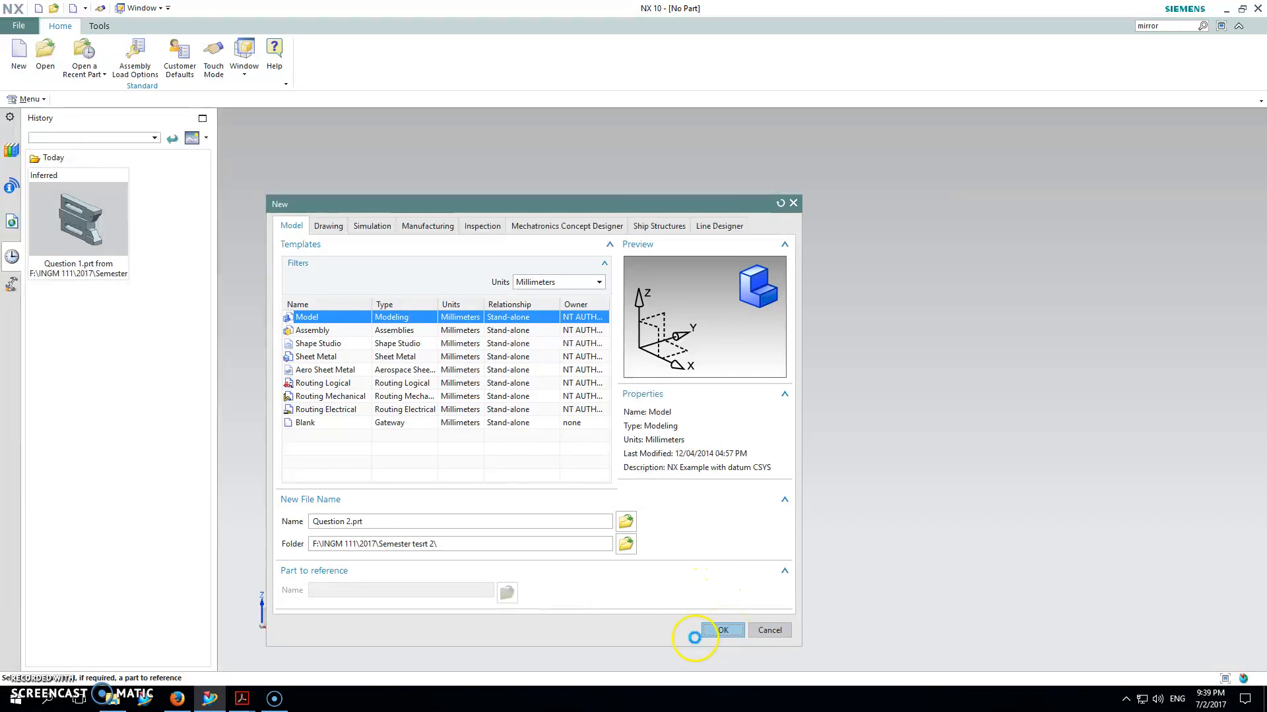
# Step: Start a sketch on the XZ datum plane
pyautogui.click(19, 54)
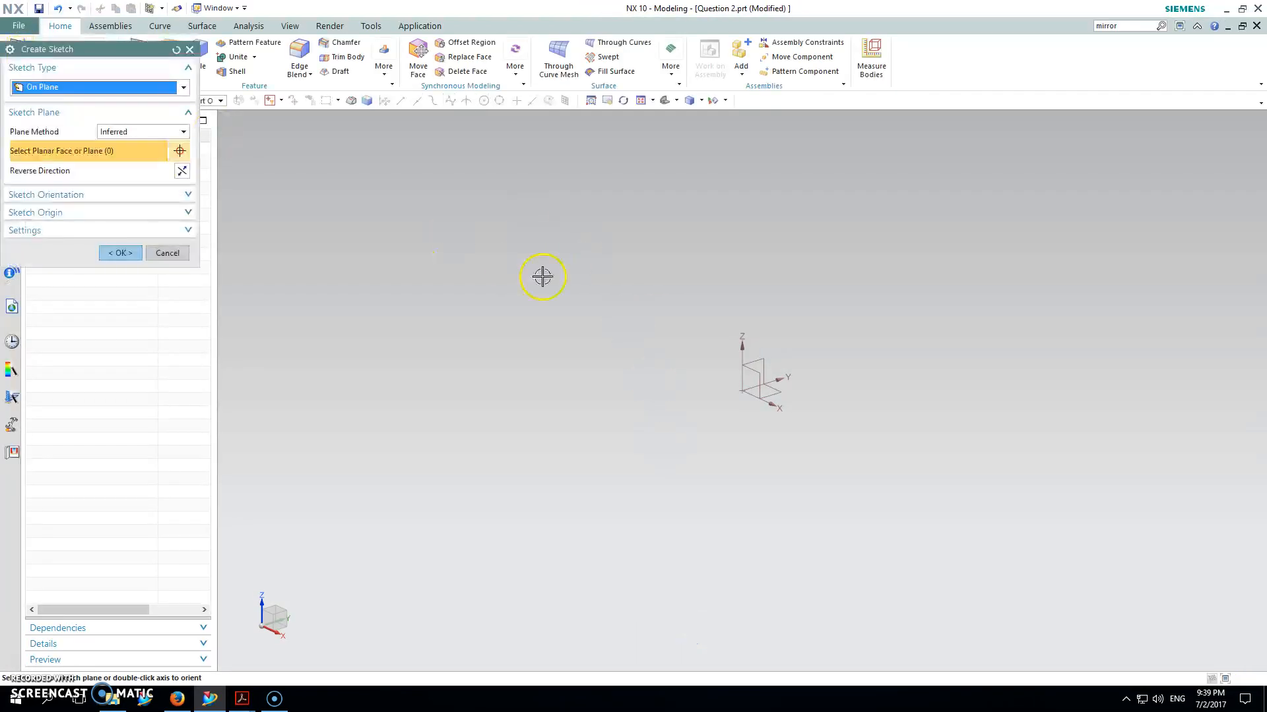
pyautogui.click(757, 378)
pyautogui.click(124, 253)
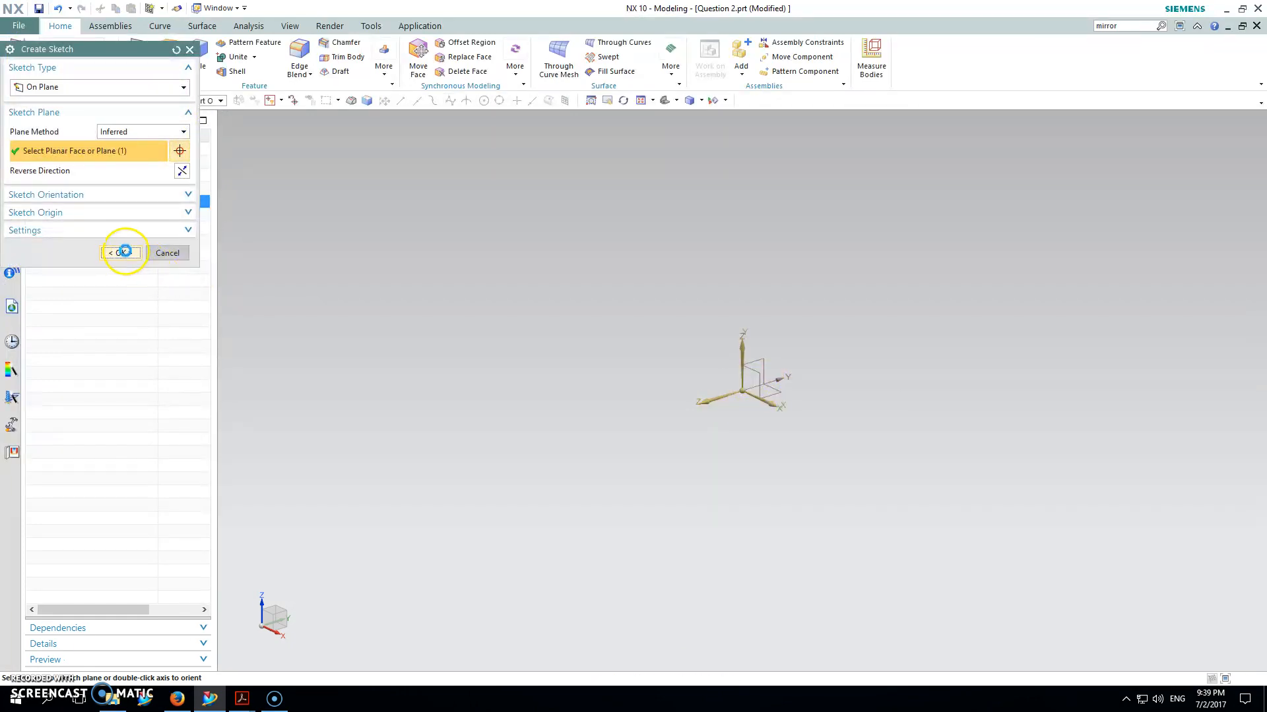
# Step: Draw profile lines from the origin: 53 base, 109 and 93 sloped sides, 40 top line
pyautogui.click(77, 50)
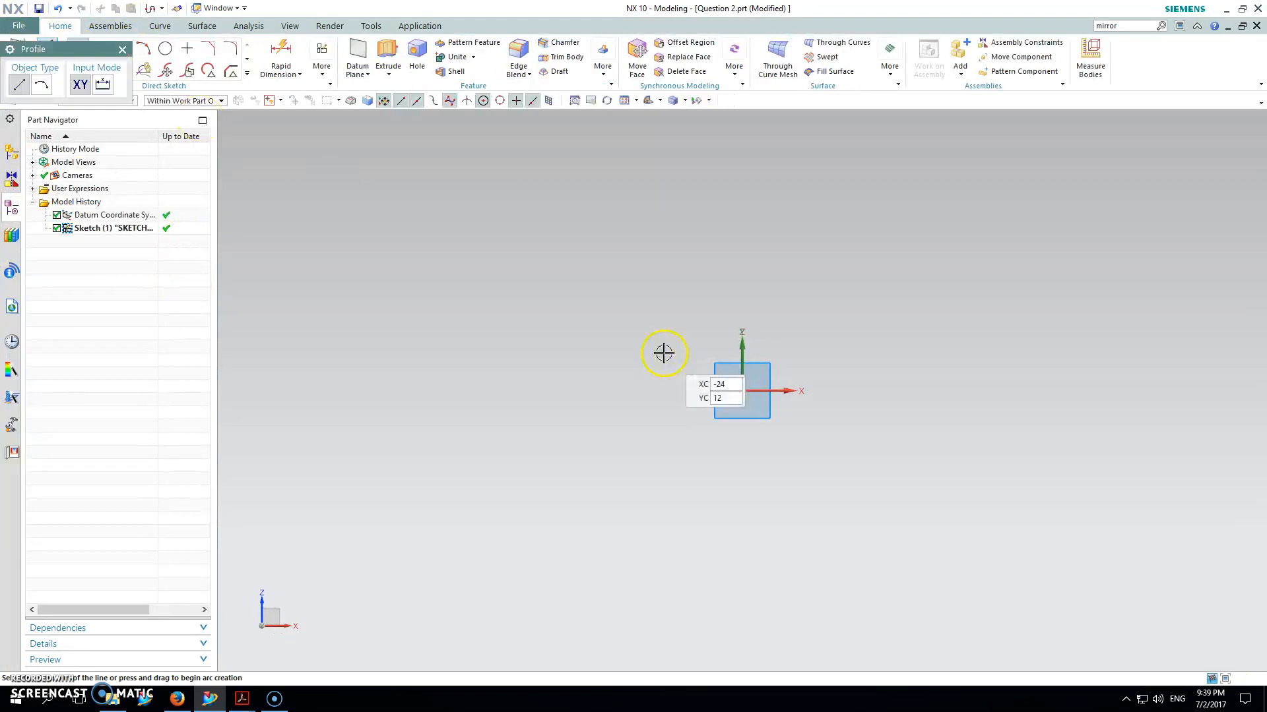
pyautogui.click(742, 390)
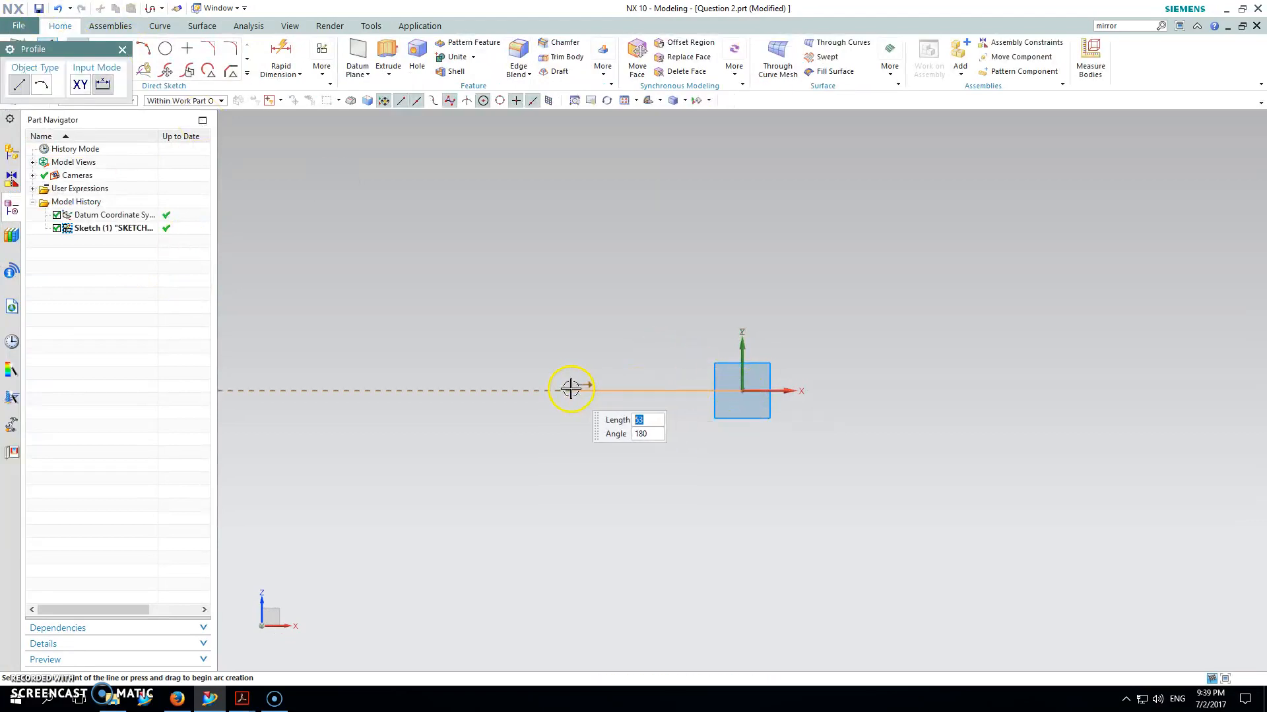
pyautogui.click(571, 390)
pyautogui.keyDown('shift'); pyautogui.moveTo(537, 293); pyautogui.dragTo(592, 539, button='middle'); pyautogui.keyUp('shift')
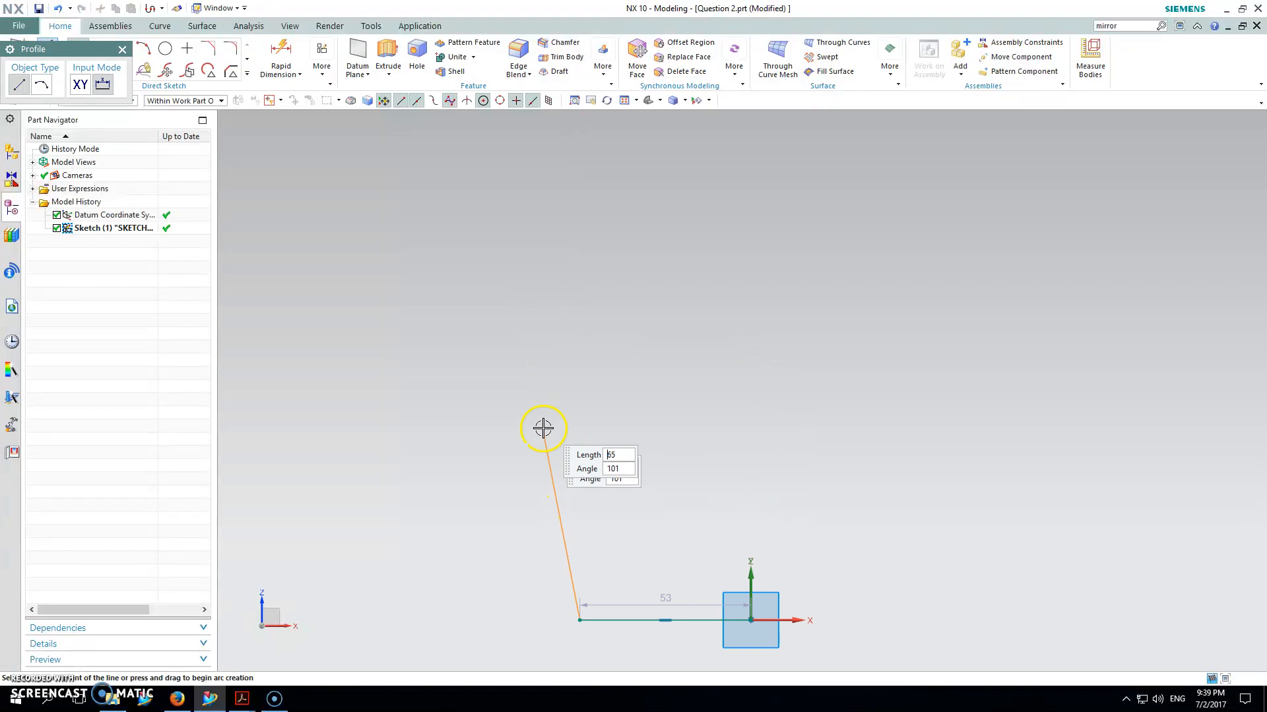
pyautogui.click(521, 275)
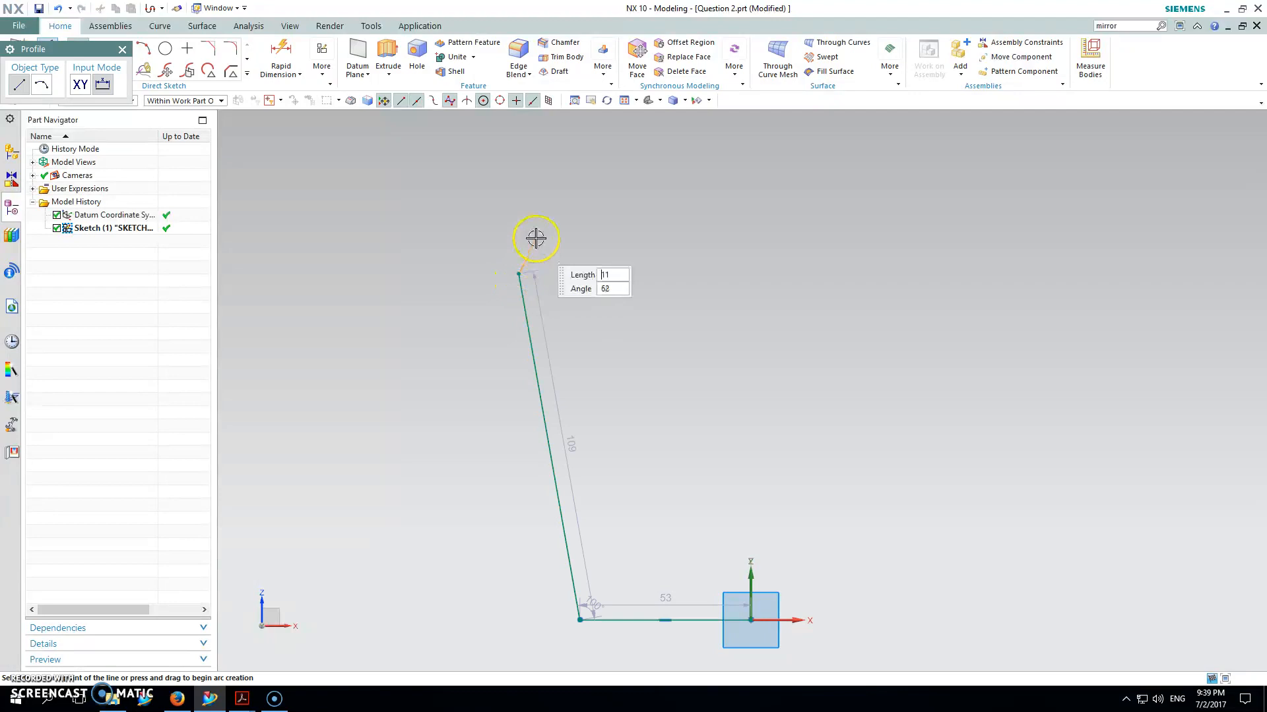
pyautogui.keyDown('shift'); pyautogui.moveTo(563, 176); pyautogui.dragTo(543, 348, button='middle'); pyautogui.keyUp('shift')
pyautogui.click(606, 157)
pyautogui.click(735, 148)
pyautogui.moveTo(735, 124); pyautogui.dragTo(805, 126)
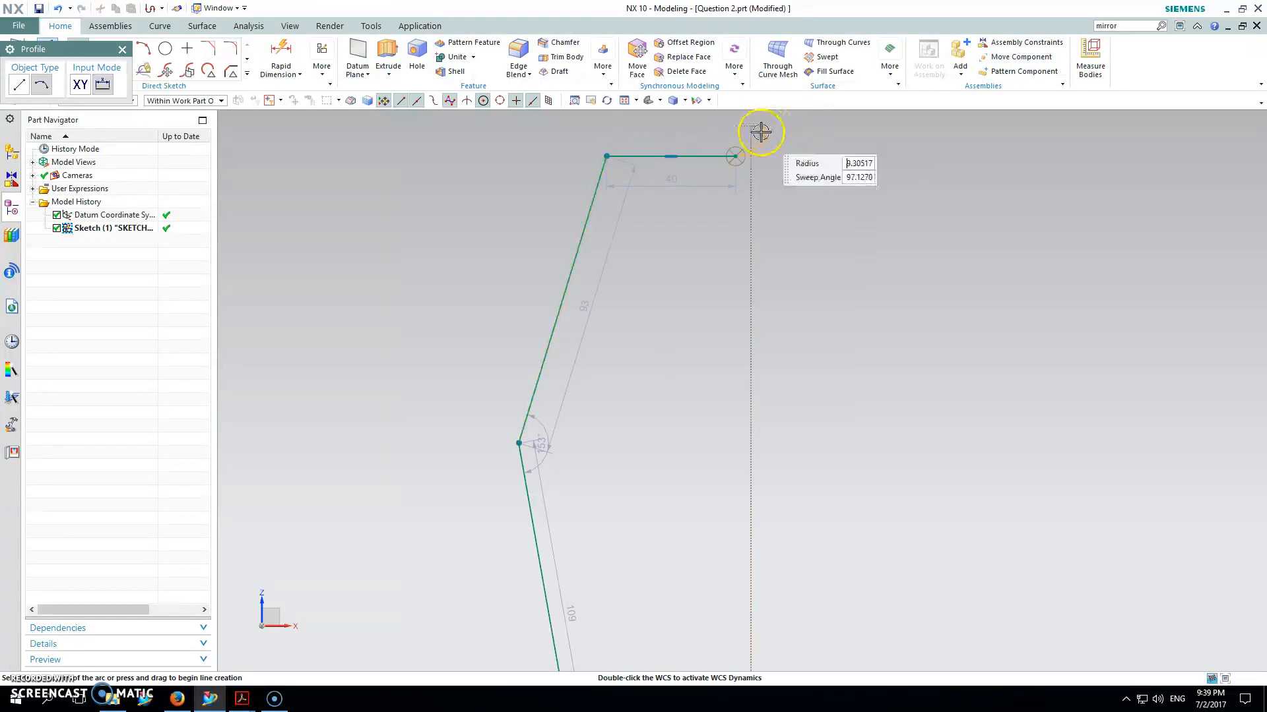
pyautogui.press('Escape')
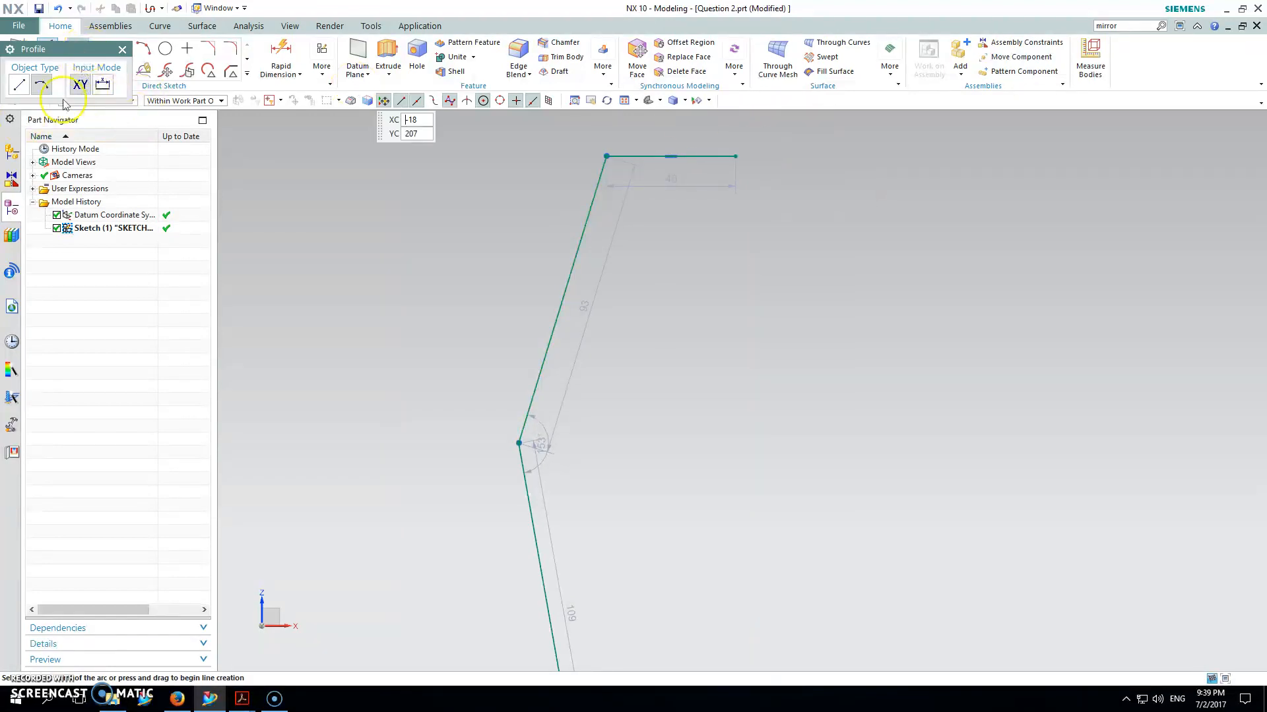
pyautogui.moveTo(37, 49); pyautogui.dragTo(257, 169)
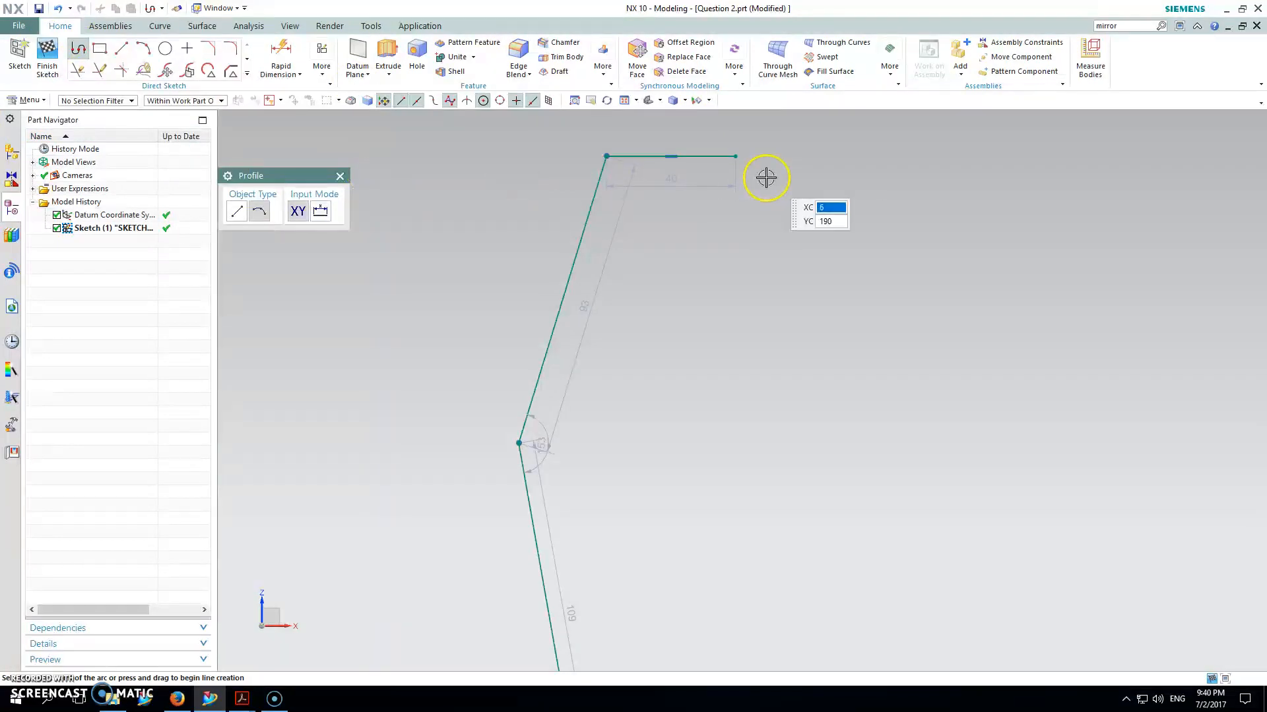
# Step: Add the short vertical and horizontal neck segments and a vertical line down to the origin
pyautogui.click(737, 121)
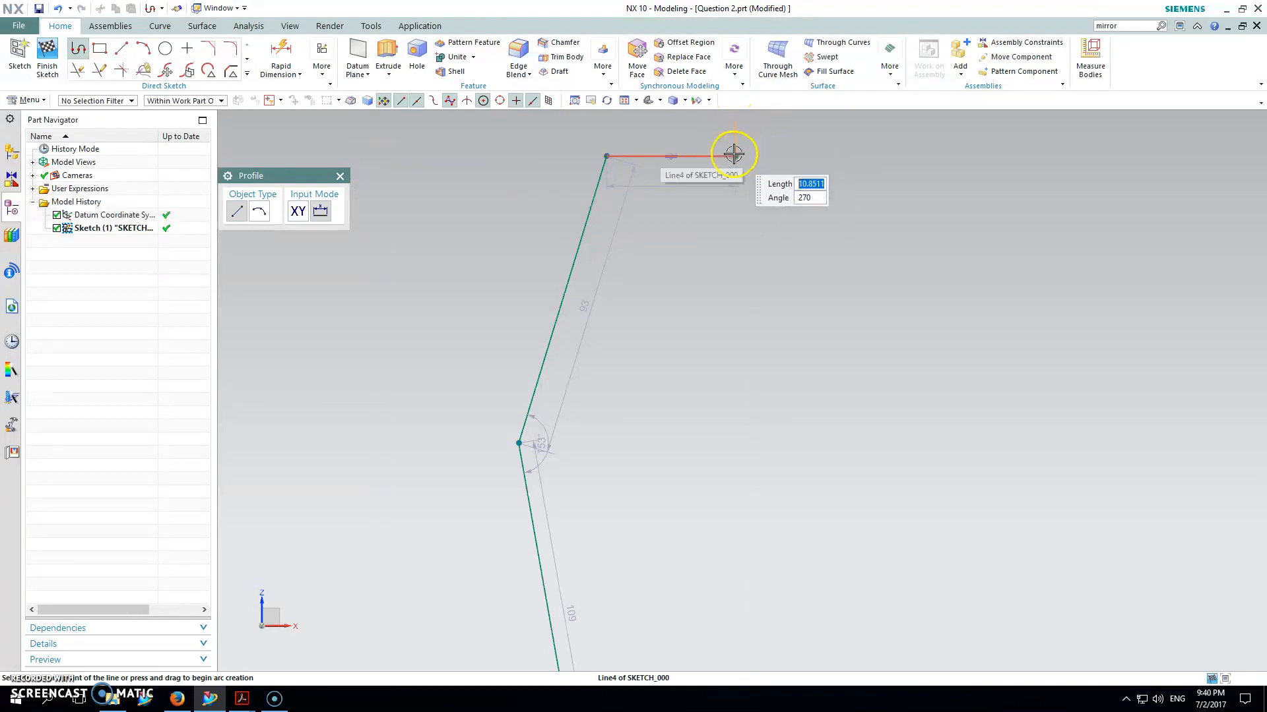
pyautogui.press('Escape')
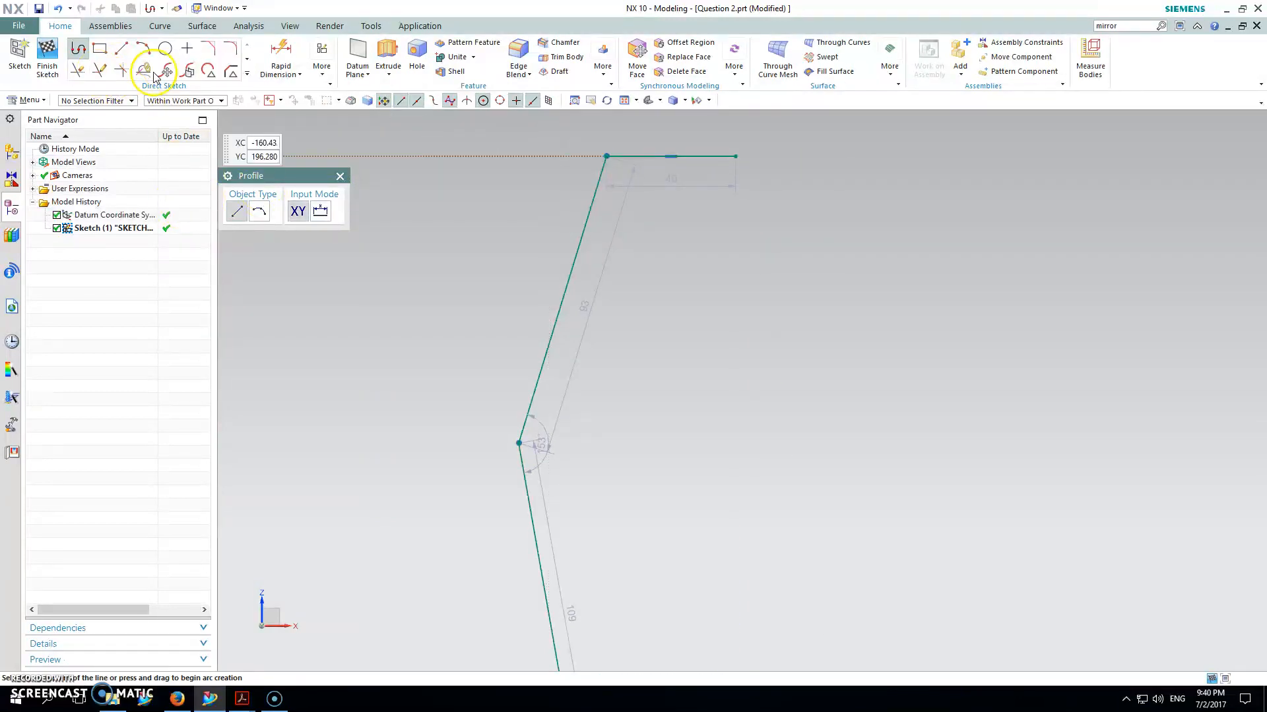
pyautogui.click(735, 156)
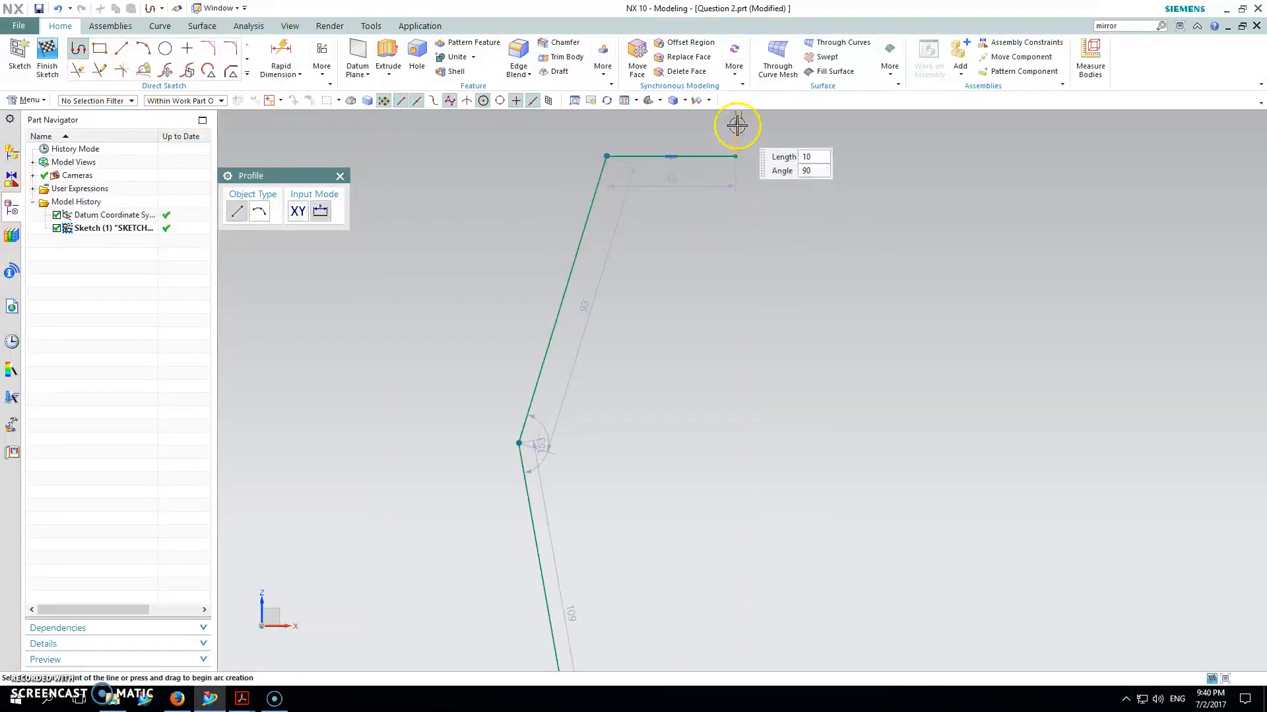
pyautogui.click(739, 125)
pyautogui.click(773, 125)
pyautogui.keyDown('shift'); pyautogui.moveTo(755, 653); pyautogui.dragTo(772, 442, button='middle'); pyautogui.keyUp('shift')
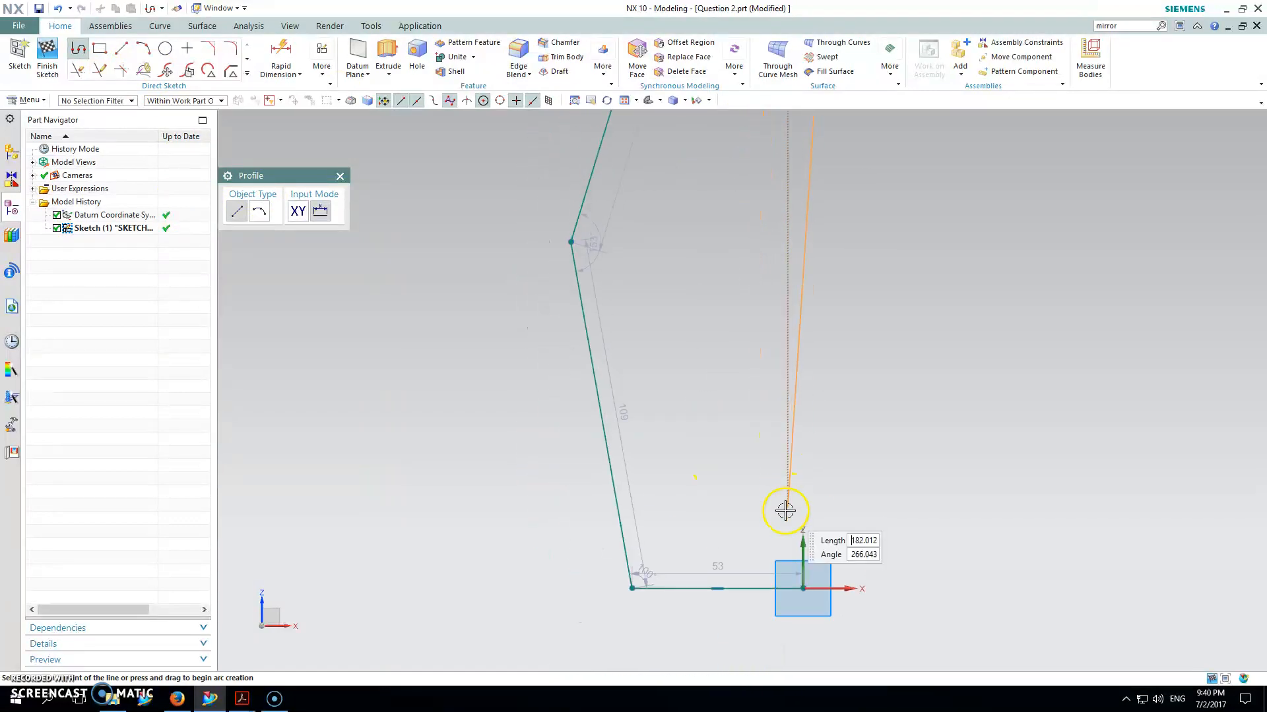
pyautogui.click(802, 587)
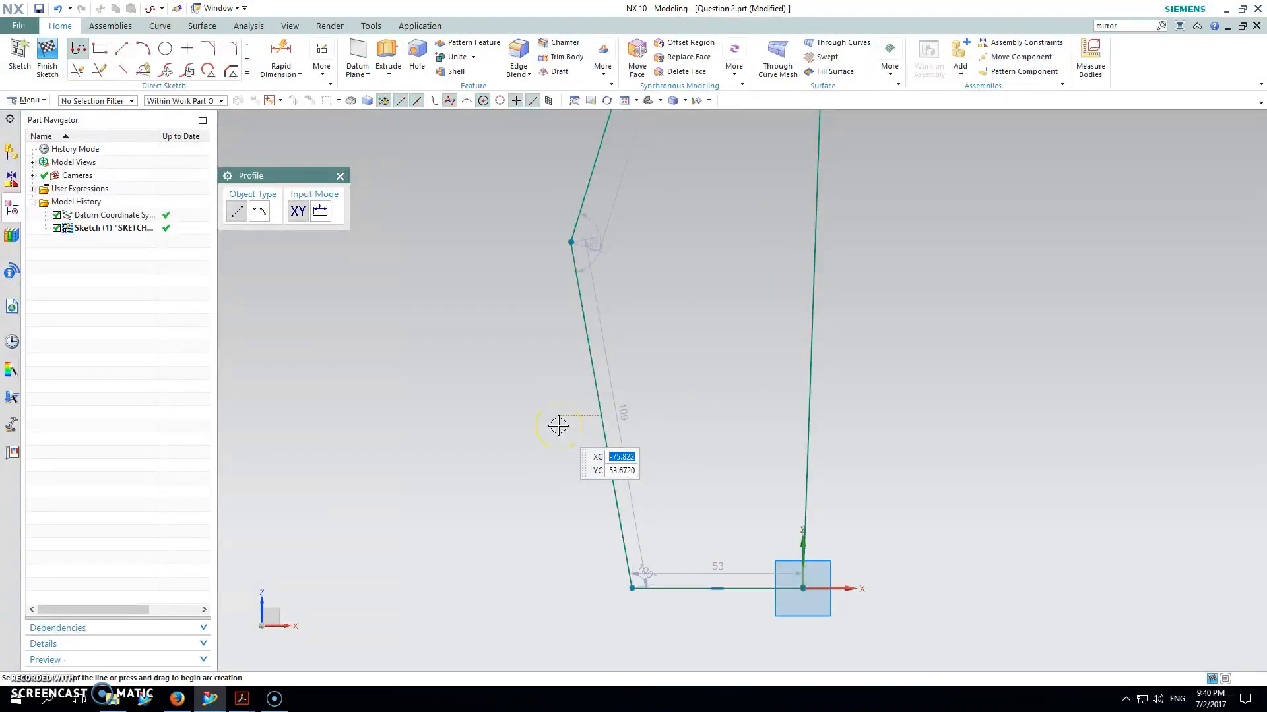
pyautogui.click(624, 101)
pyautogui.press('Escape')
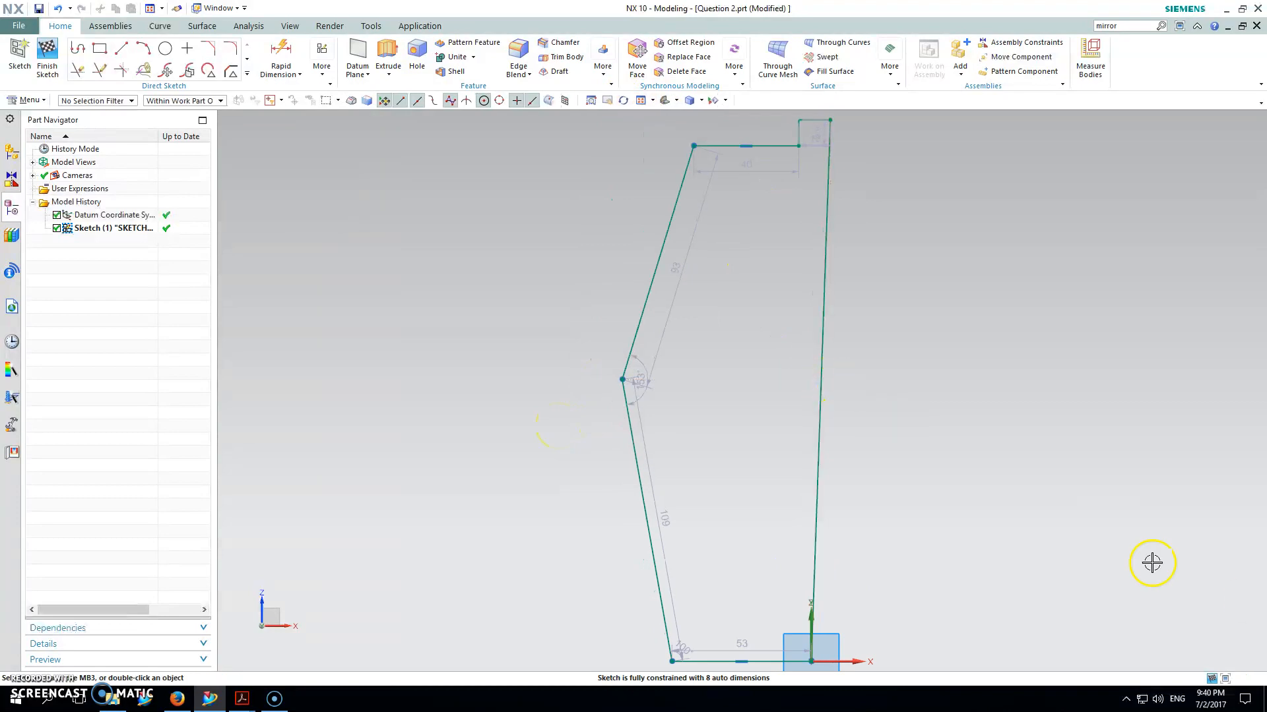
# Step: Constrain the long closing line vertical and move the 53, 40, neck and 12 dimensions clear
pyautogui.rightClick(819, 424)
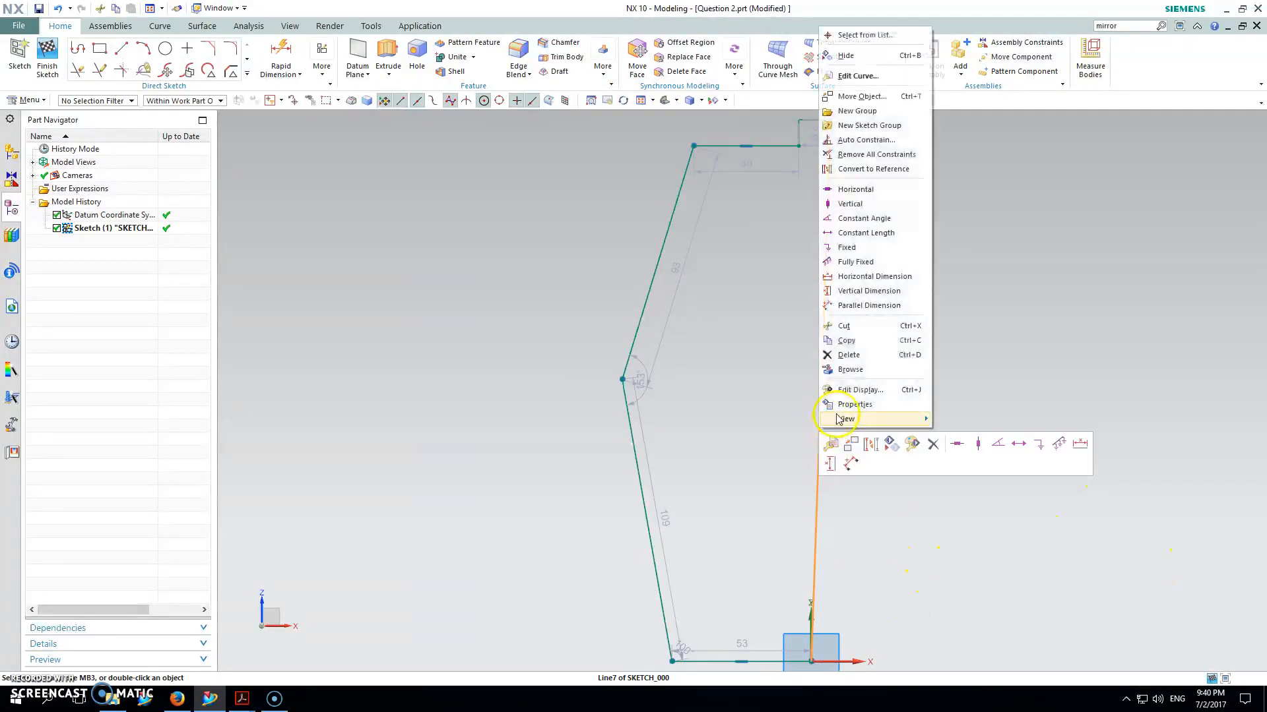
pyautogui.click(978, 446)
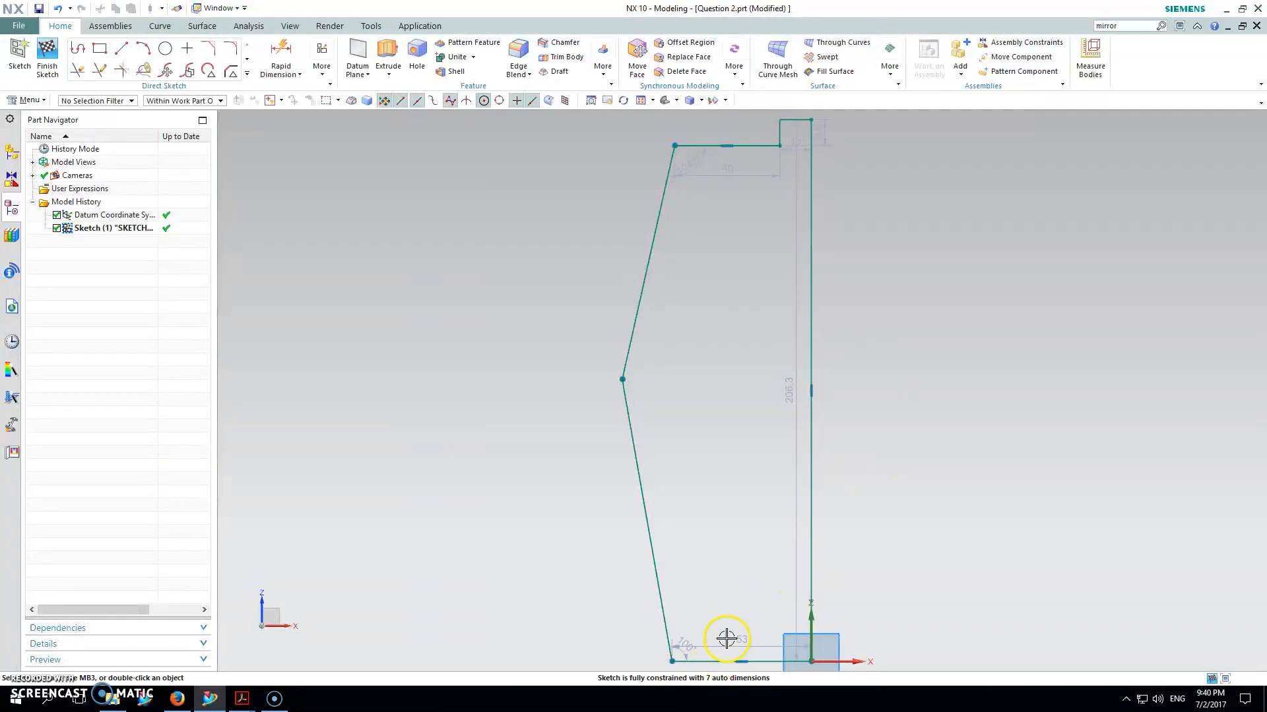
pyautogui.moveTo(735, 644)
pyautogui.mouseDown()
pyautogui.moveTo(723, 487)
pyautogui.moveTo(719, 682)
pyautogui.mouseUp()
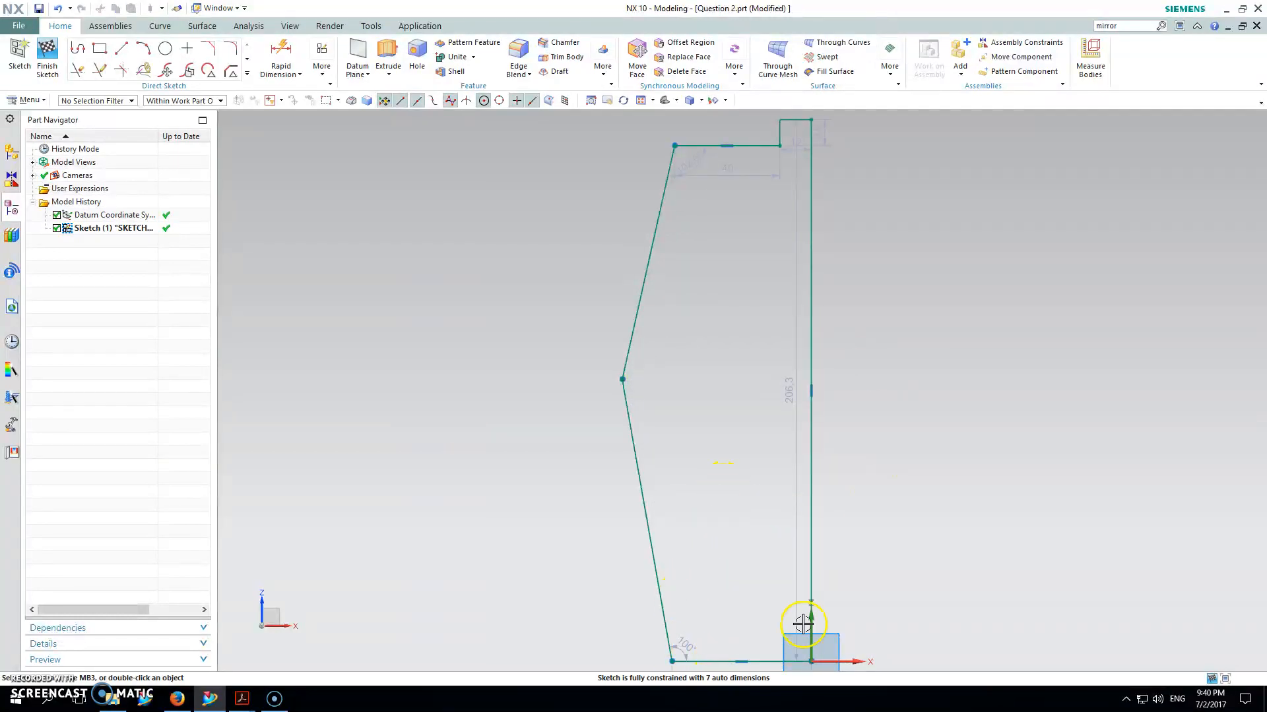
pyautogui.scroll(-3, 887, 546)
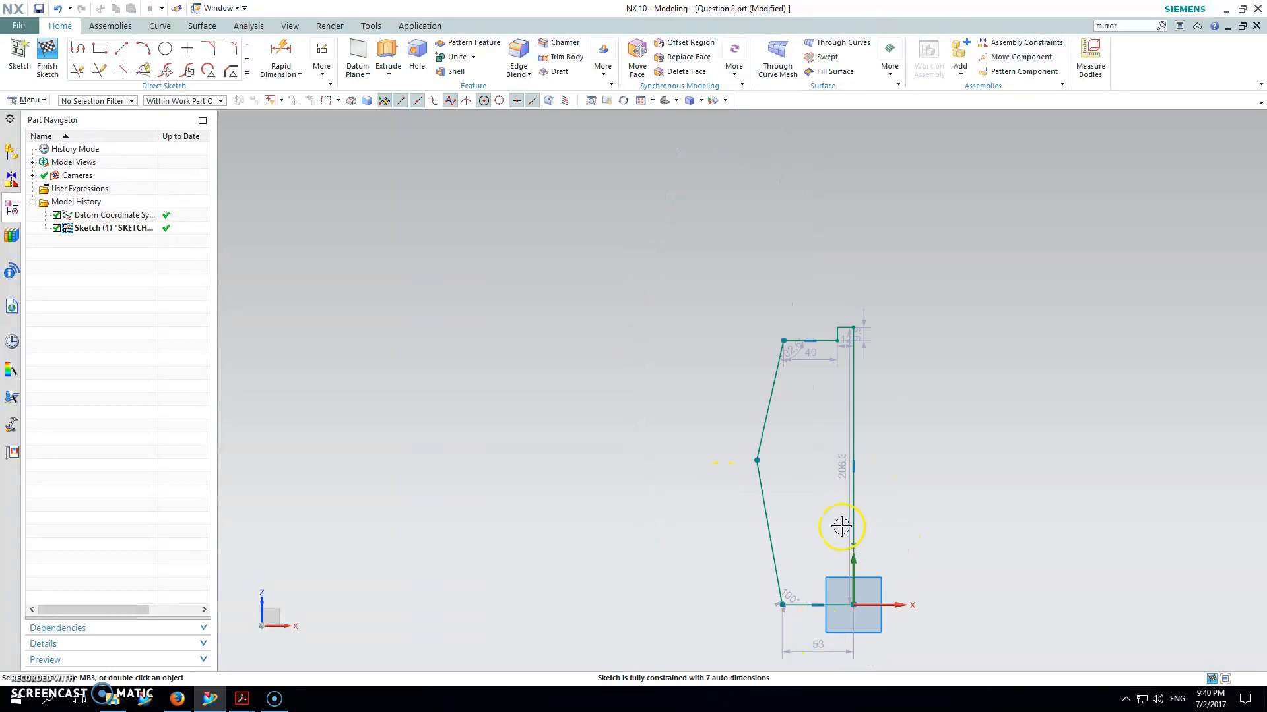
pyautogui.moveTo(810, 357); pyautogui.dragTo(809, 274)
pyautogui.moveTo(857, 331)
pyautogui.mouseDown()
pyautogui.moveTo(811, 312)
pyautogui.moveTo(845, 294)
pyautogui.mouseUp()
pyautogui.moveTo(853, 452); pyautogui.dragTo(961, 452)
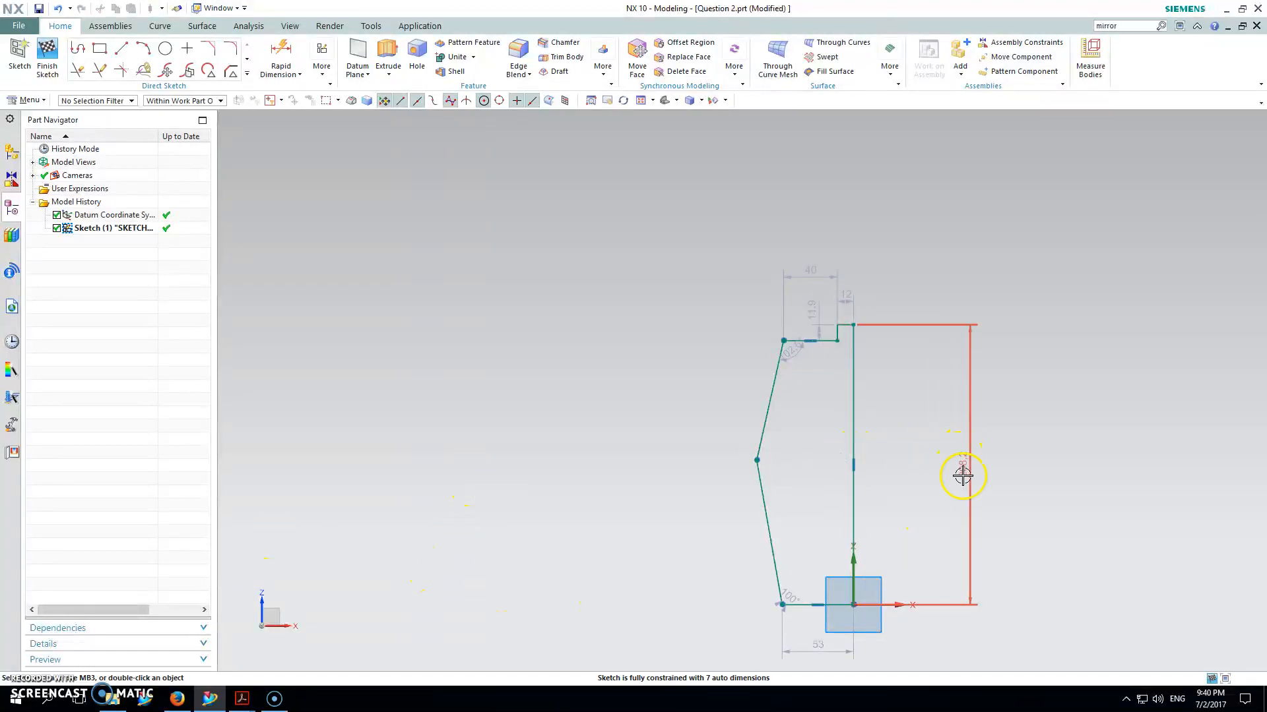
pyautogui.moveTo(242, 699)
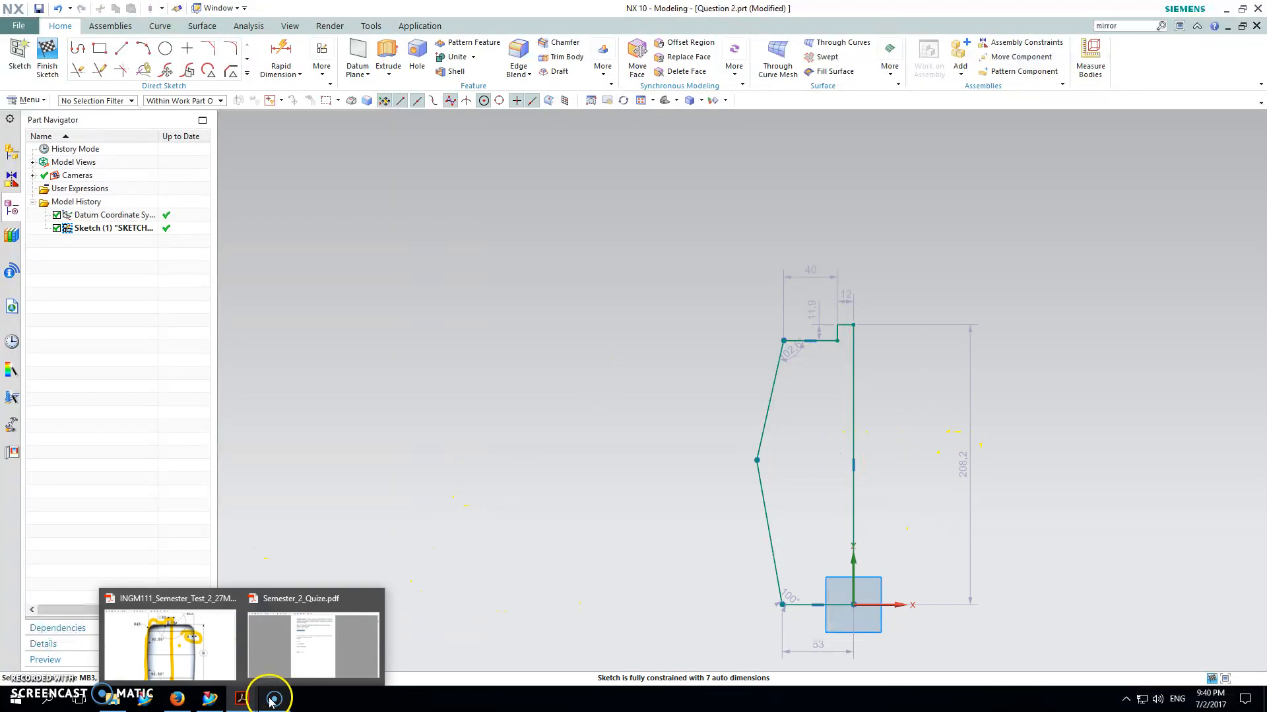
pyautogui.click(222, 638)
pyautogui.scroll(-5, 566, 460)
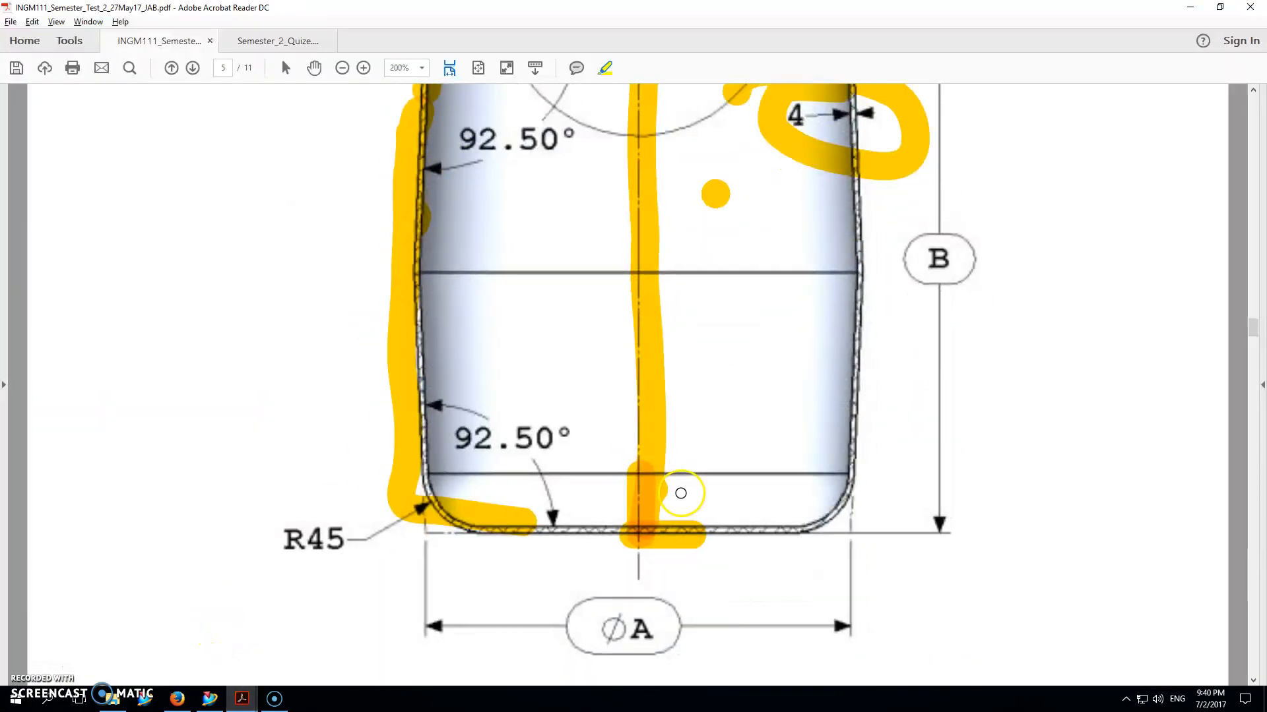
pyautogui.keyDown('ctrl'); pyautogui.scroll(1, 680, 493); pyautogui.keyUp('ctrl')
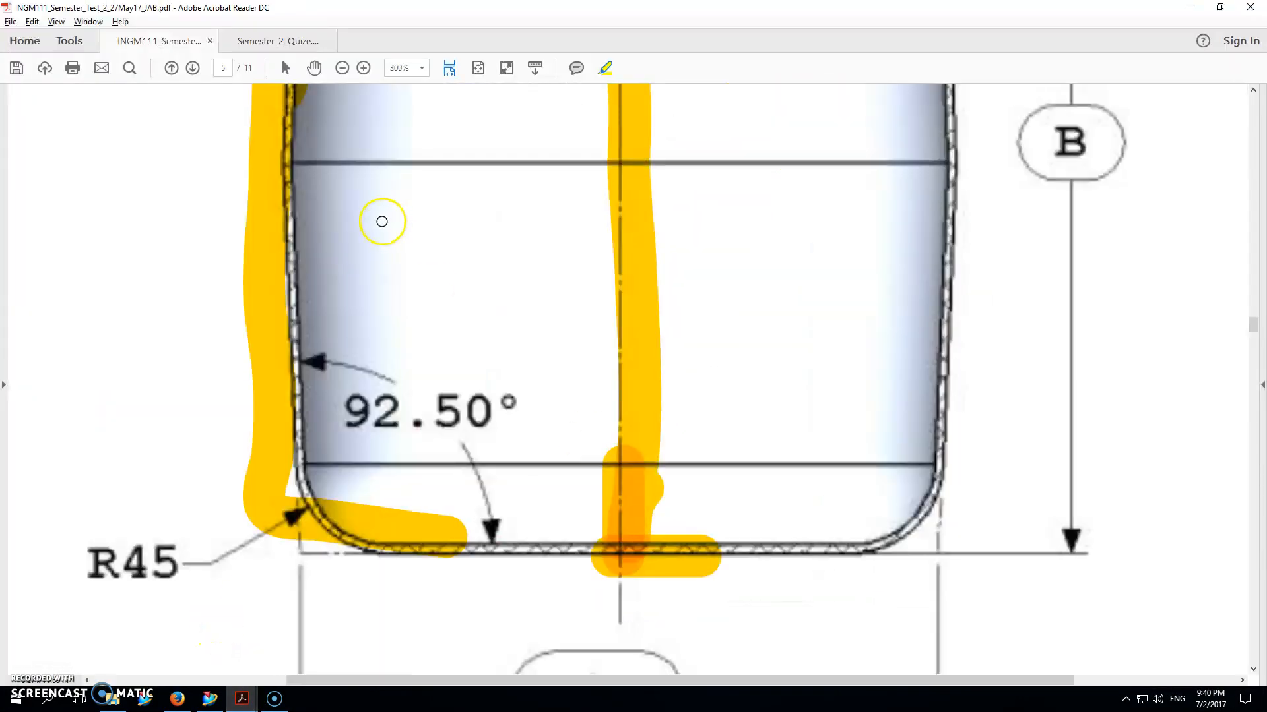
pyautogui.click(342, 67)
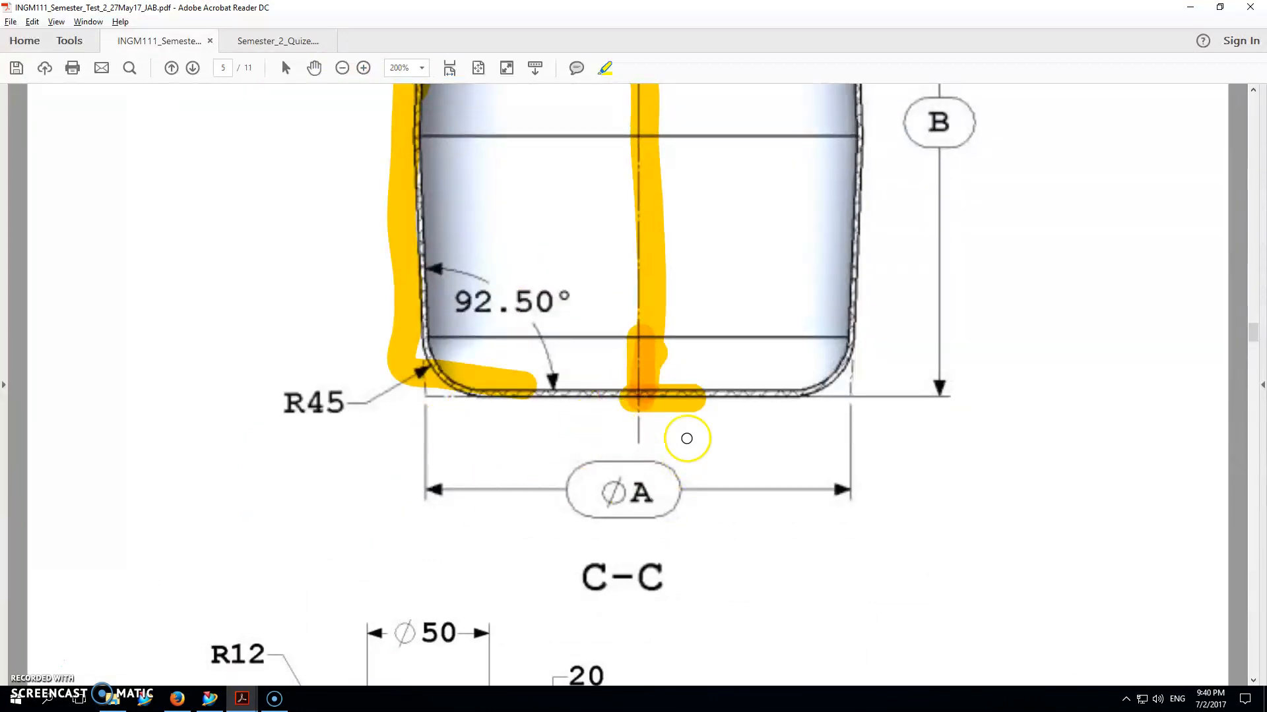
pyautogui.scroll(-1, 659, 481)
pyautogui.scroll(5, 637, 498)
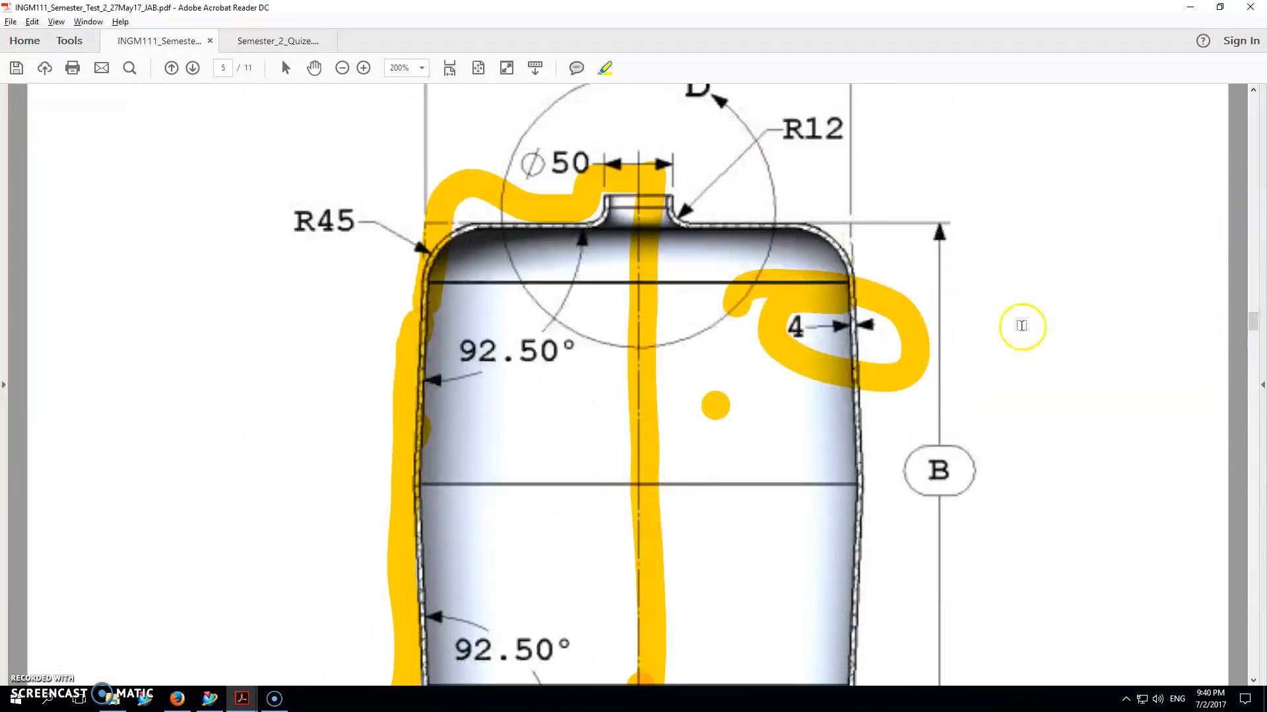
pyautogui.scroll(-2, 679, 497)
pyautogui.scroll(4, 543, 526)
pyautogui.scroll(15, 983, 486)
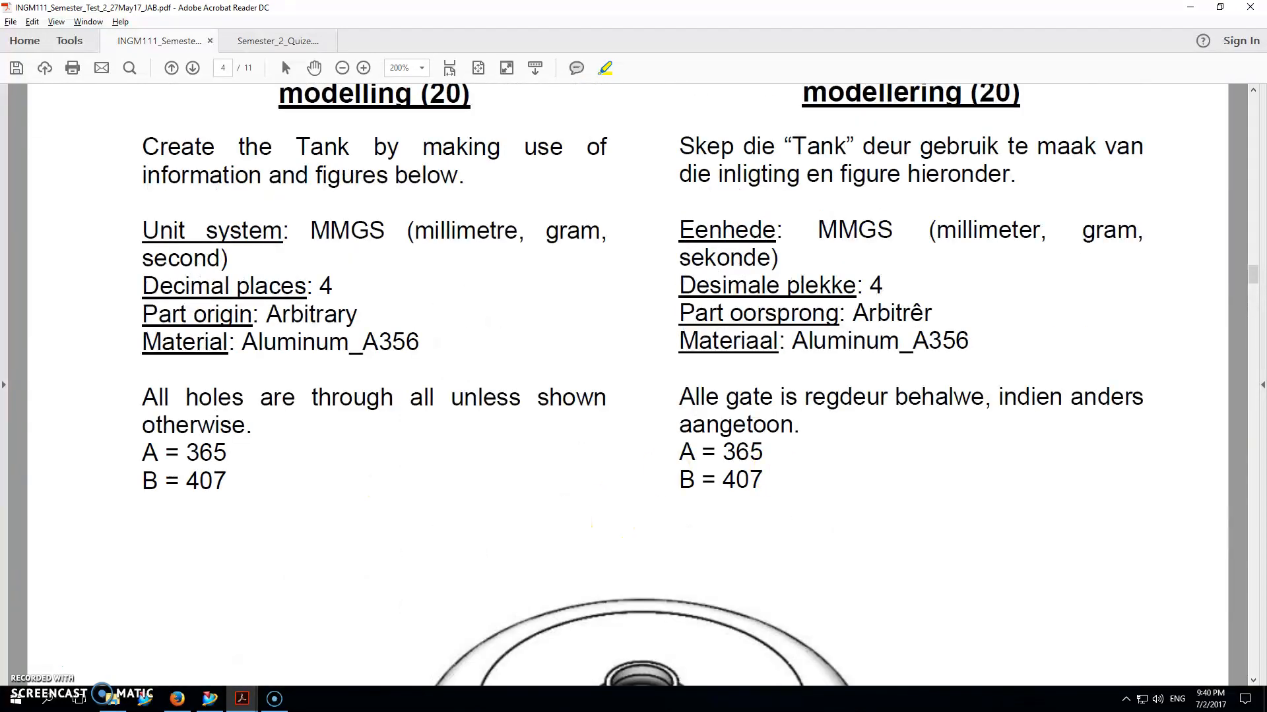
pyautogui.click(1190, 7)
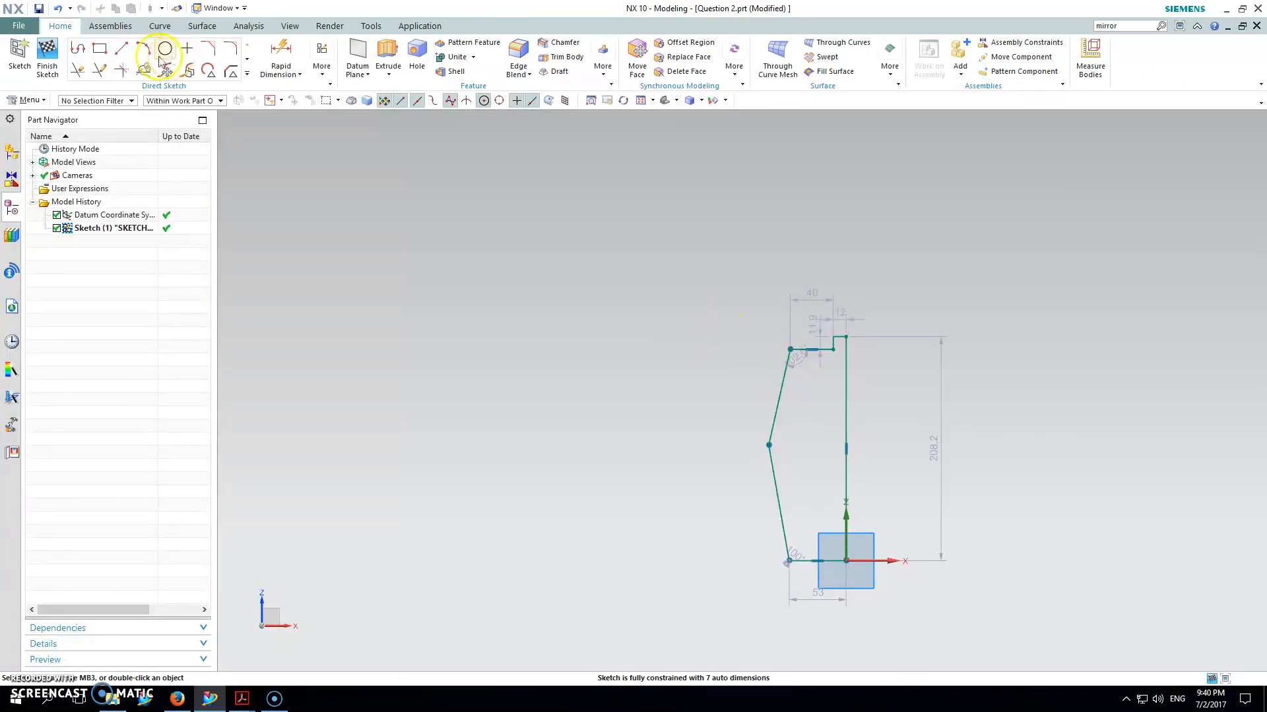
# Step: Dimension the profile height 208.2, base width 53.0 and top width 52.0
pyautogui.click(281, 53)
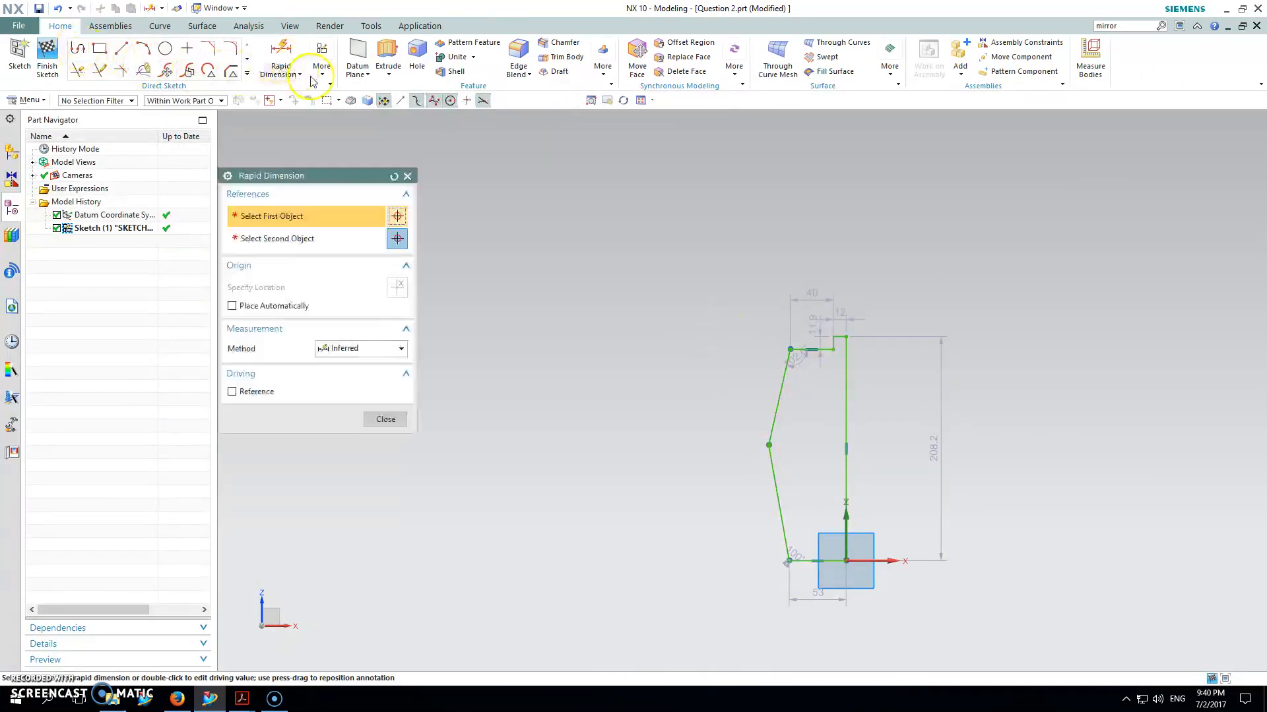
pyautogui.click(848, 339)
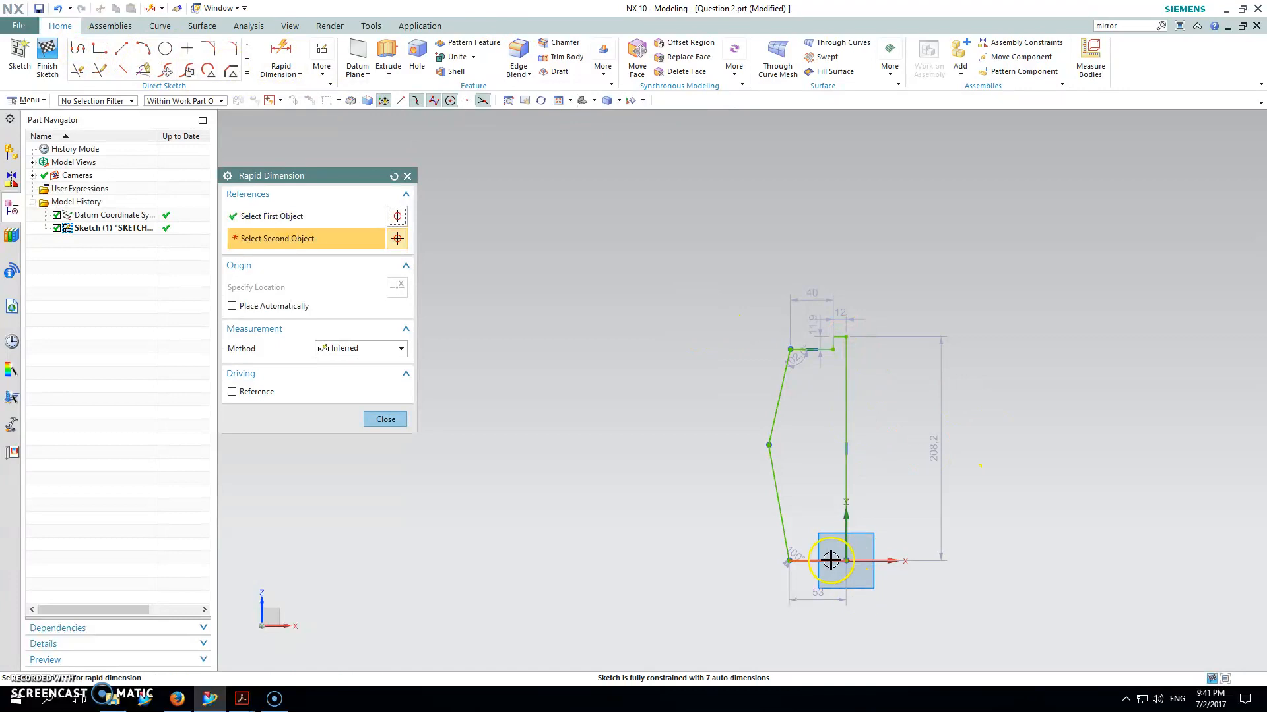
pyautogui.click(846, 560)
pyautogui.click(943, 466)
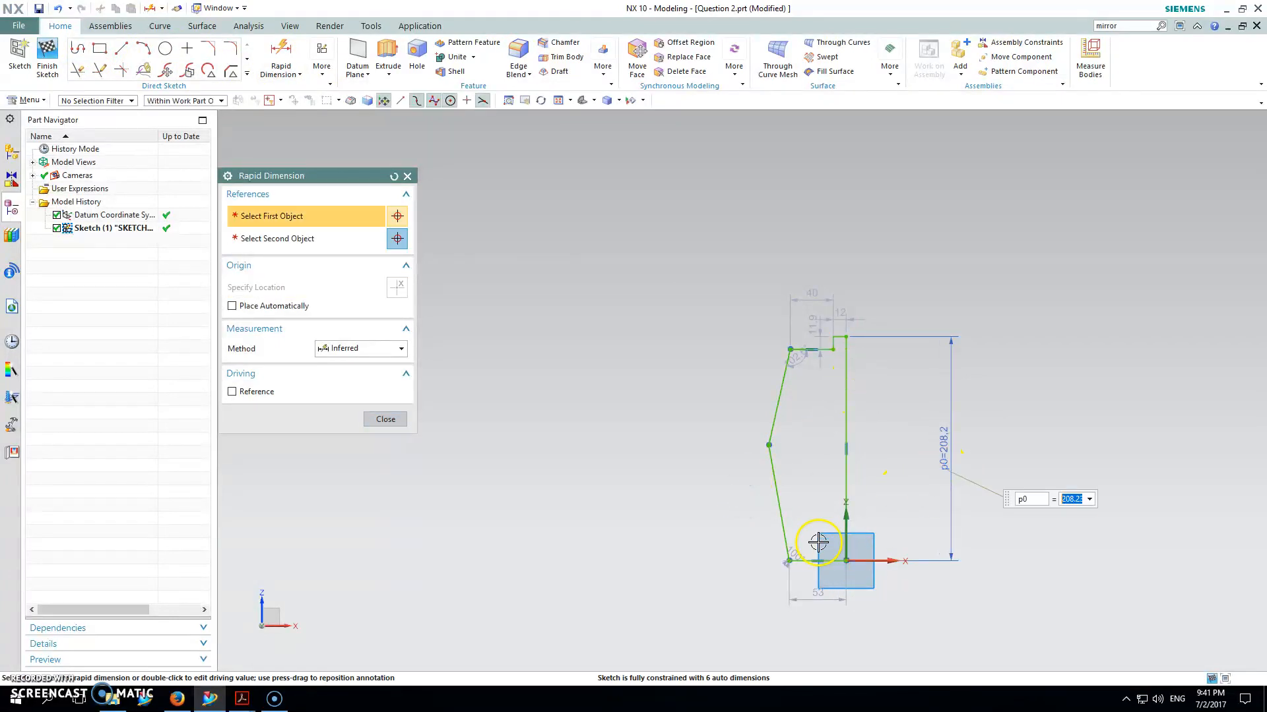
pyautogui.click(789, 560)
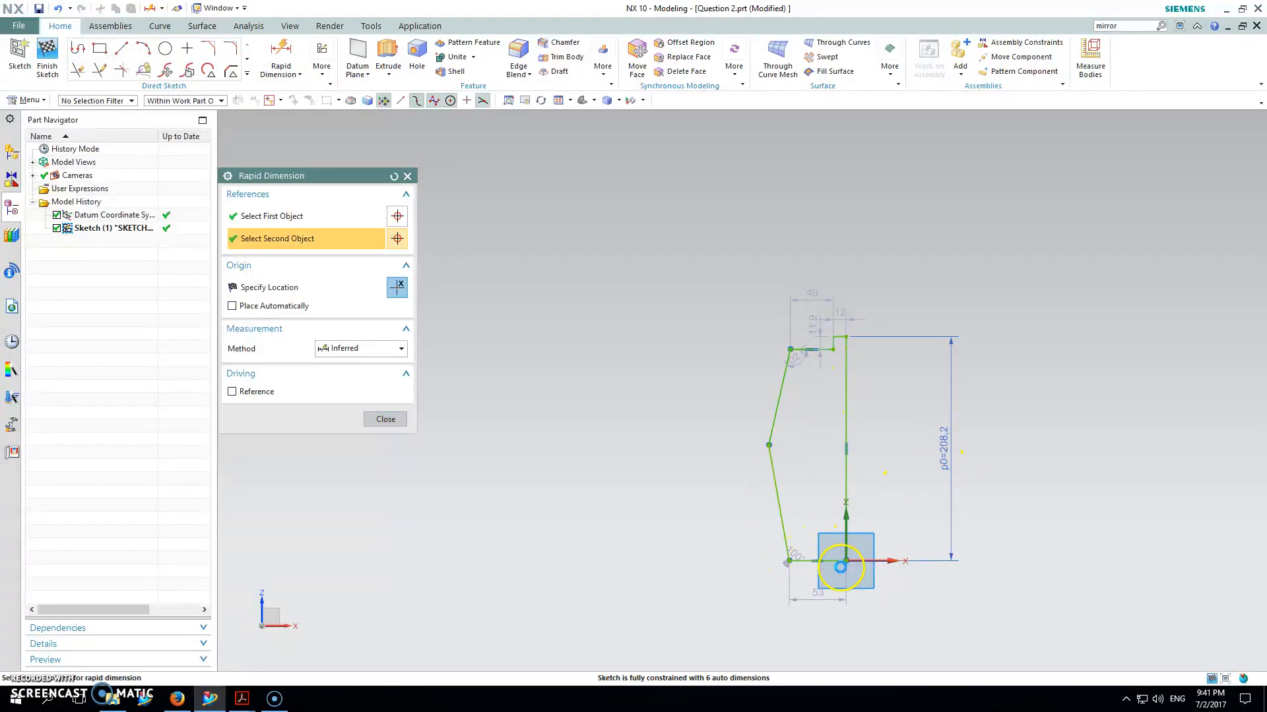
pyautogui.click(846, 559)
pyautogui.click(823, 609)
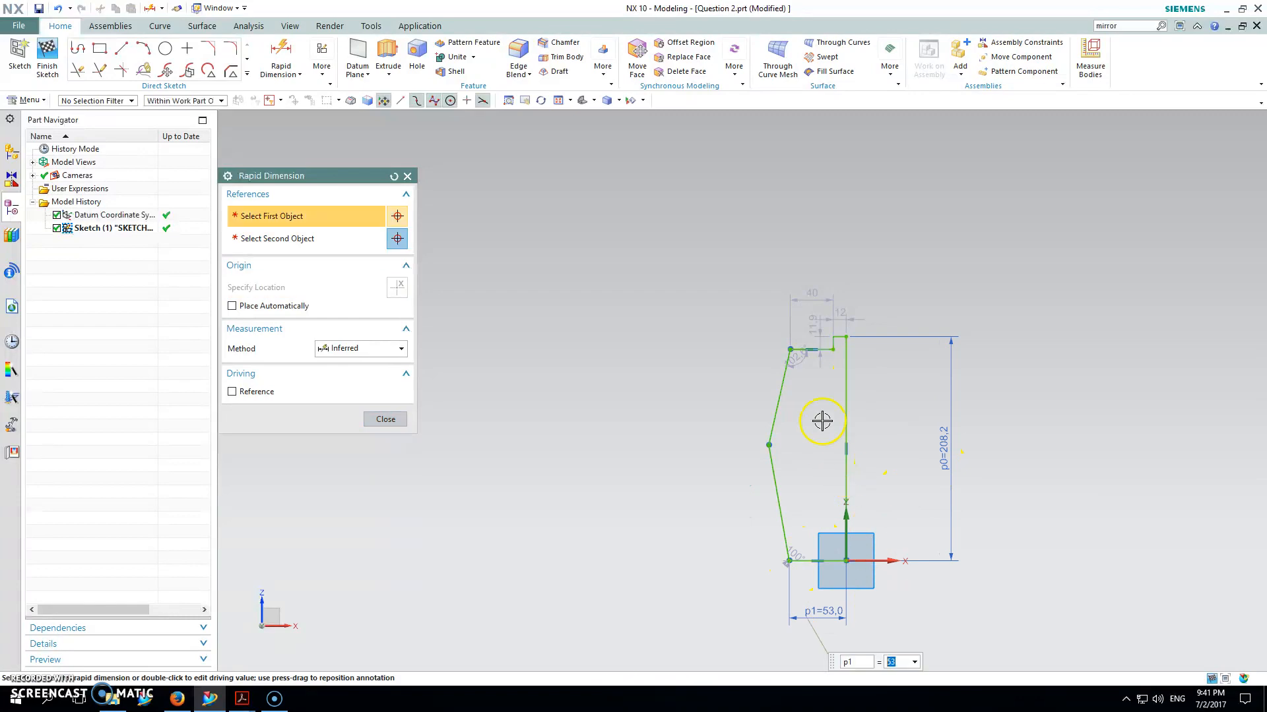
pyautogui.click(791, 350)
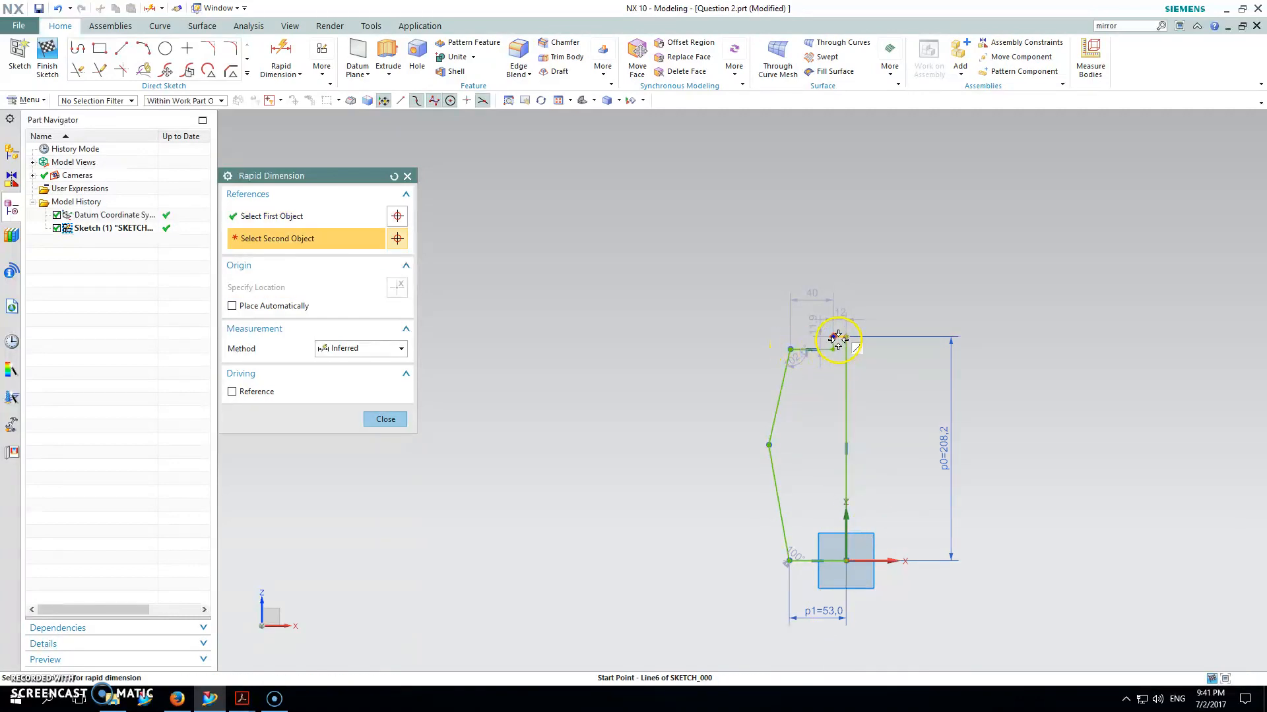
pyautogui.click(836, 338)
pyautogui.click(812, 258)
# Step: Add the neck dimensions: 11.9 height and 12.0 width
pyautogui.scroll(4, 833, 346)
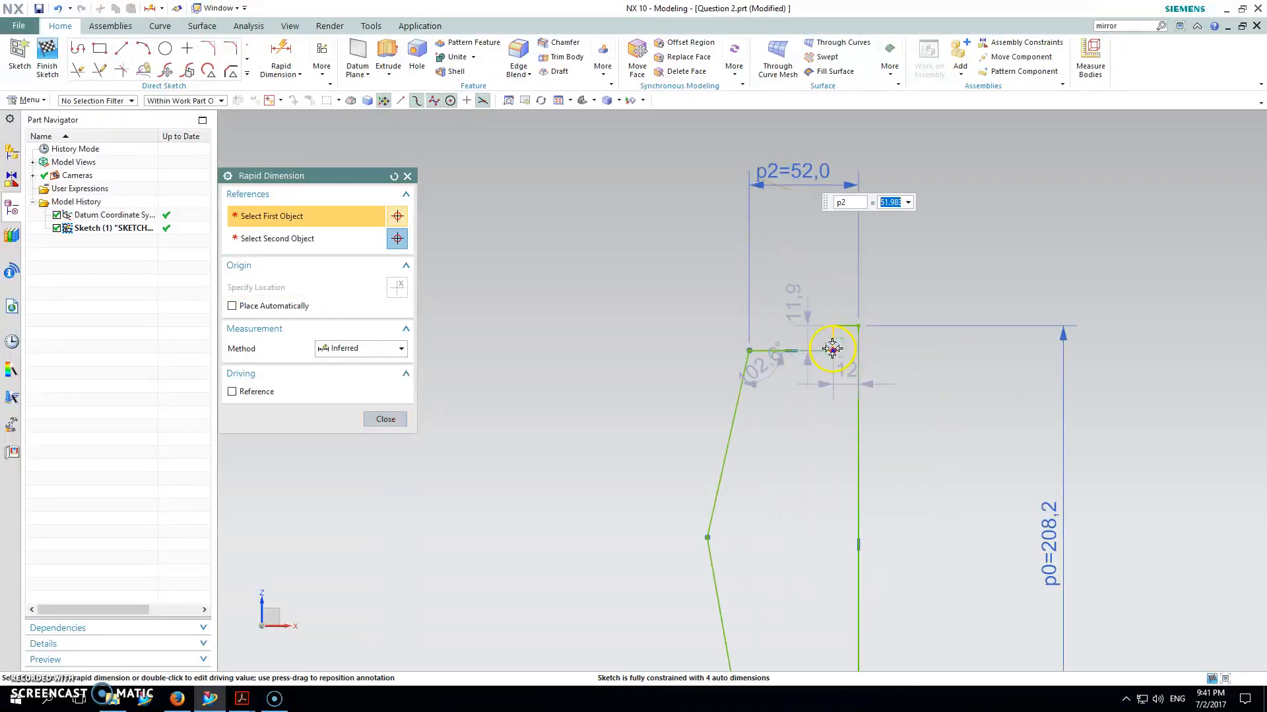
pyautogui.click(836, 347)
pyautogui.click(826, 316)
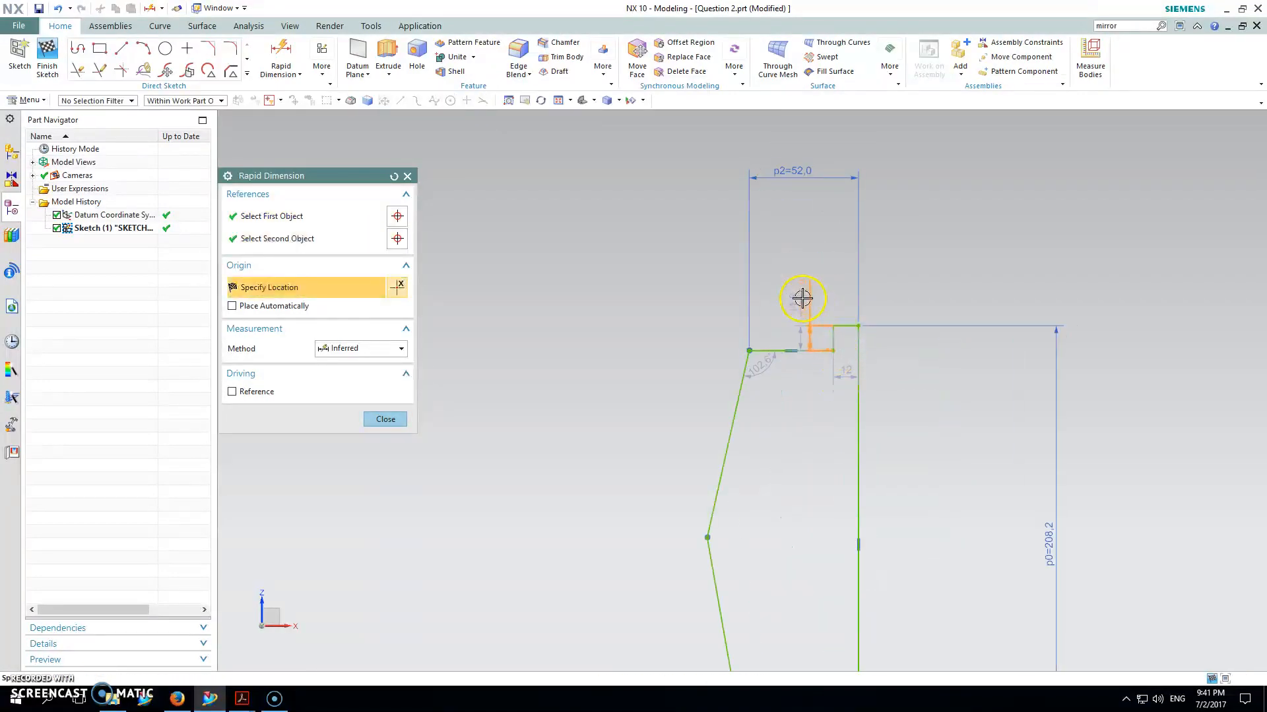
pyautogui.click(802, 299)
pyautogui.click(850, 325)
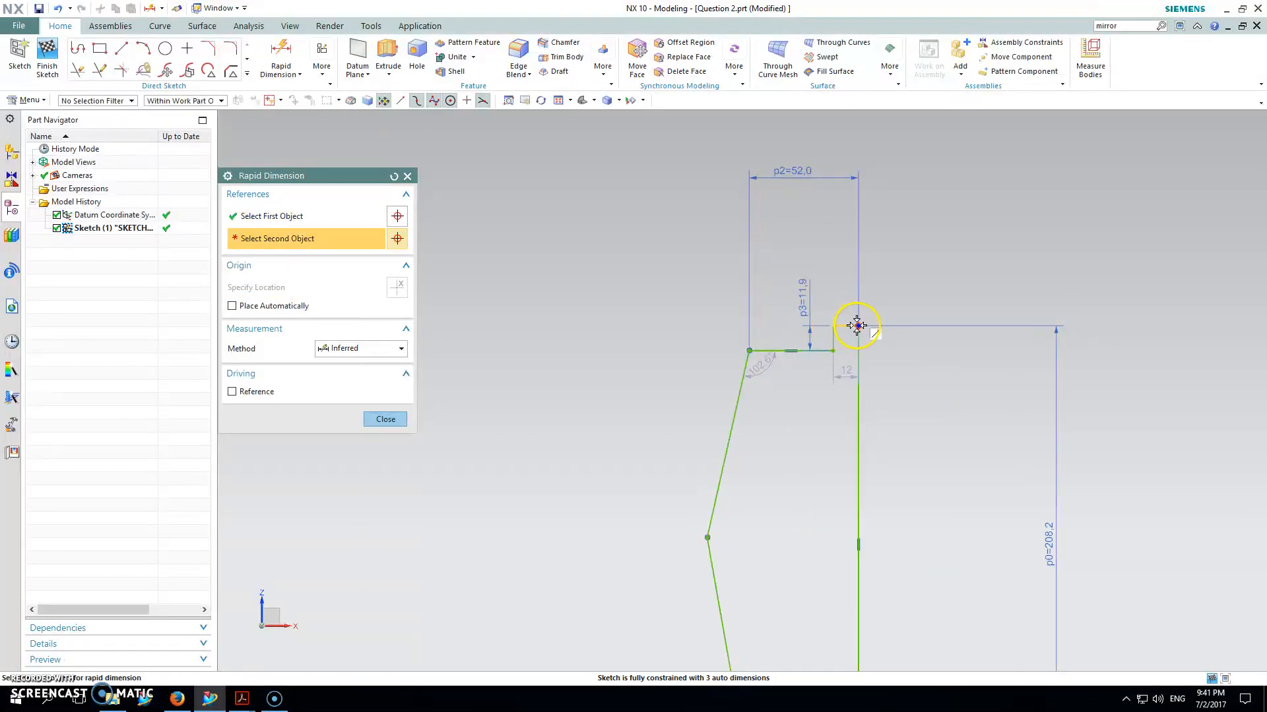
pyautogui.click(857, 326)
pyautogui.click(834, 275)
pyautogui.press('Escape')
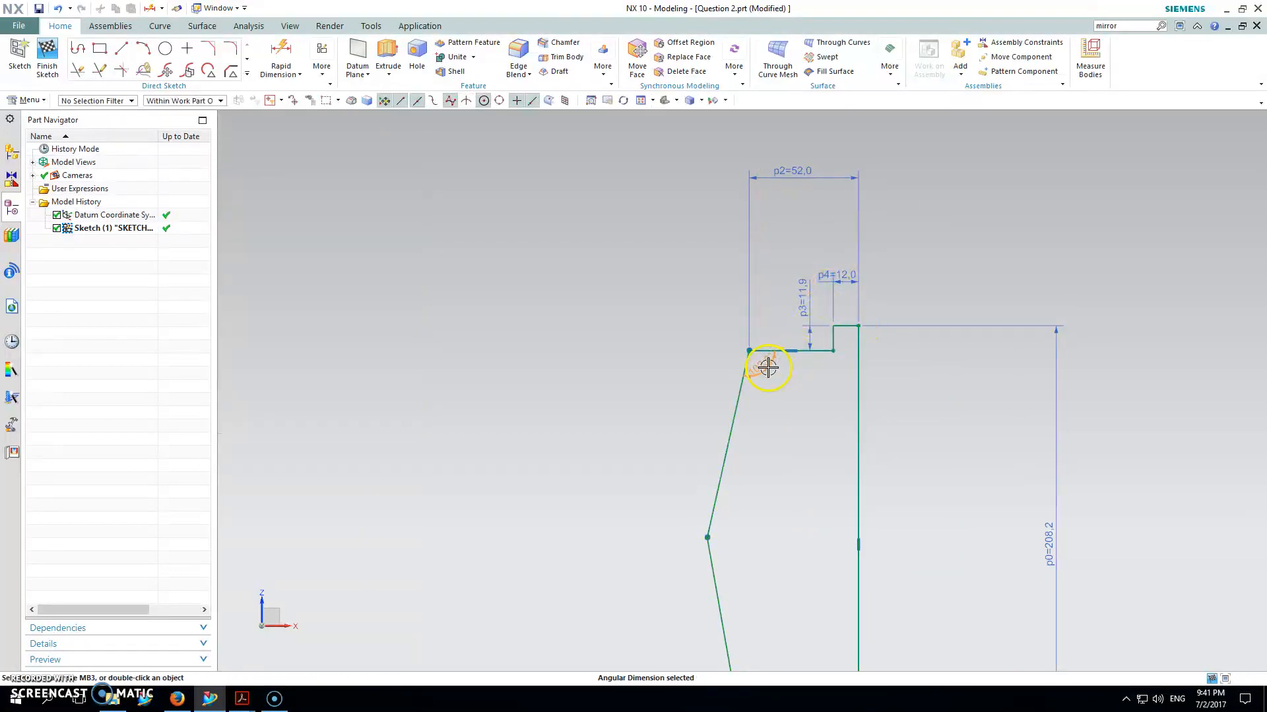
# Step: Add angle dimensions to both slanted edges, setting the lower angle to 100°
pyautogui.click(758, 419)
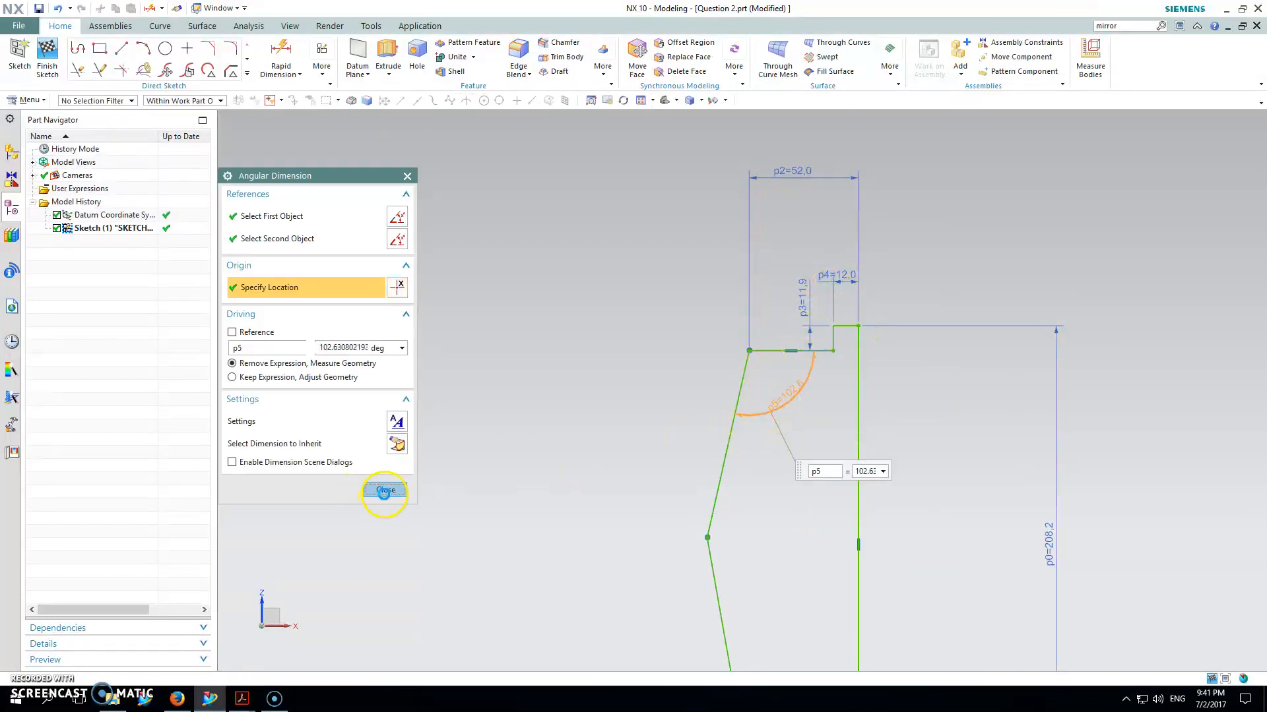
pyautogui.keyDown('shift'); pyautogui.moveTo(891, 440); pyautogui.dragTo(838, 222, button='middle'); pyautogui.keyUp('shift')
pyautogui.click(706, 532)
pyautogui.click(718, 463)
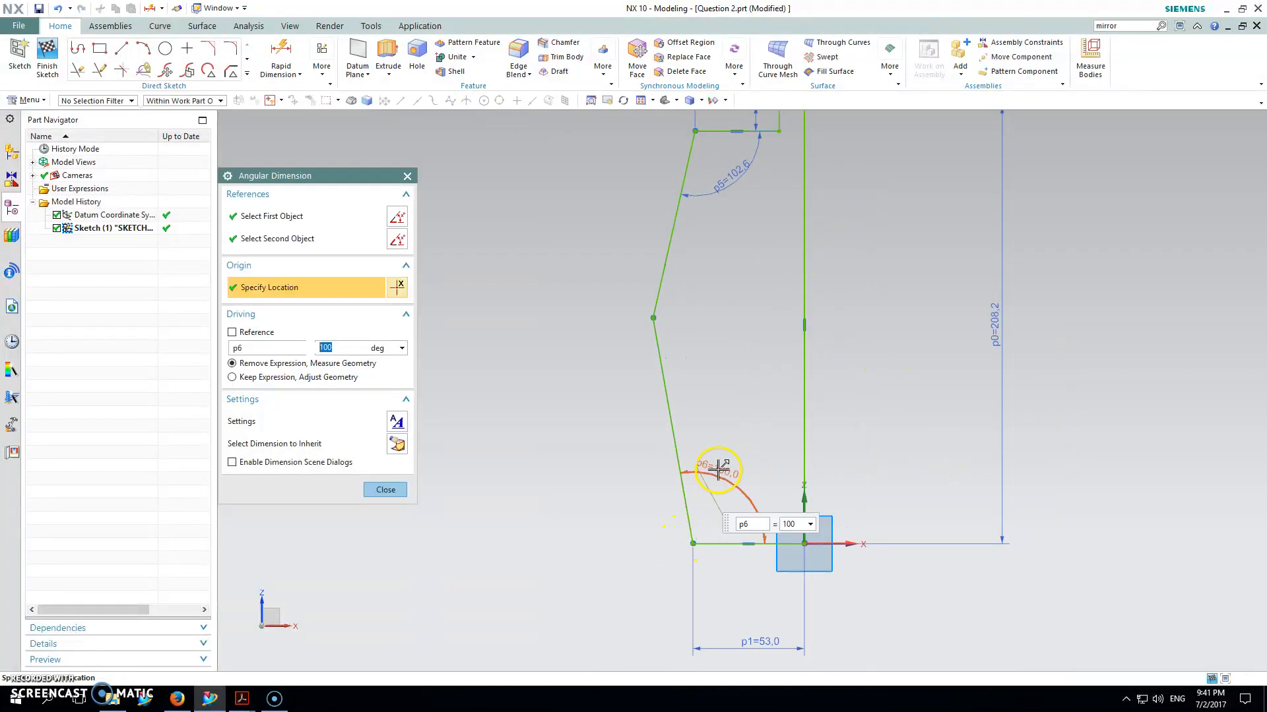
pyautogui.click(386, 490)
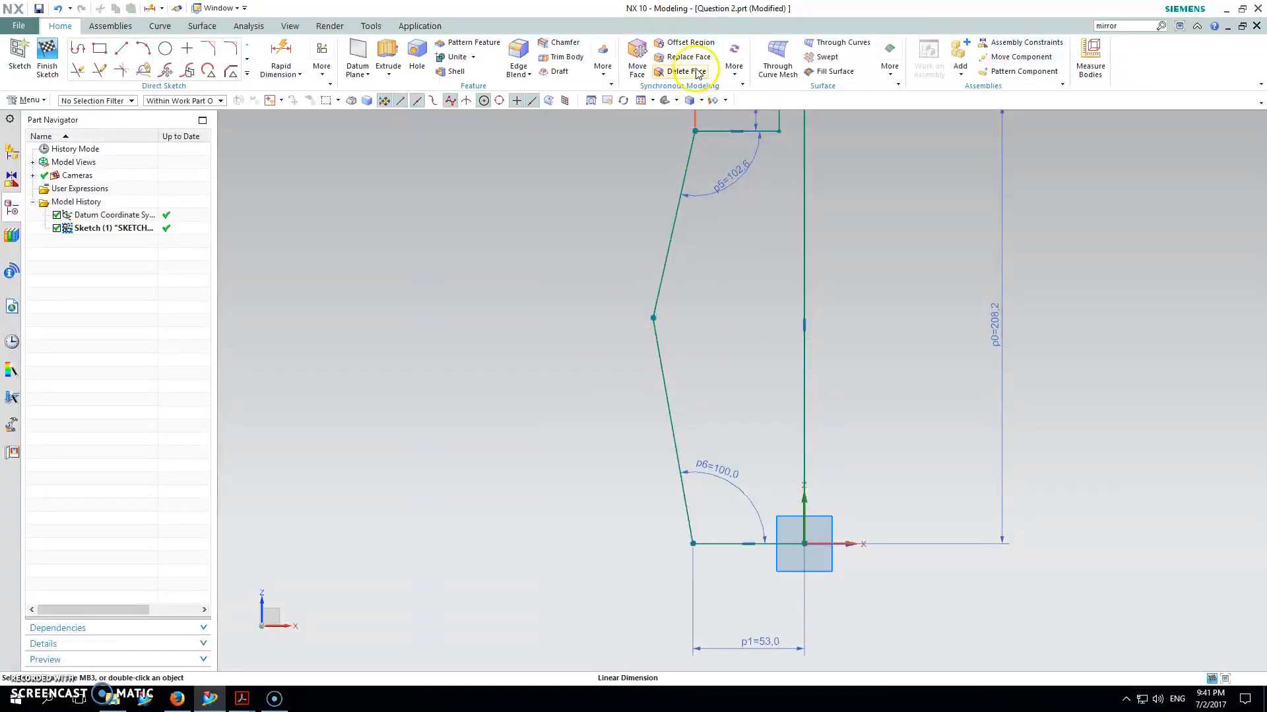
# Step: Move the p3 and p4 labels aside, then set neck height to 20 and neck width to 25
pyautogui.click(642, 101)
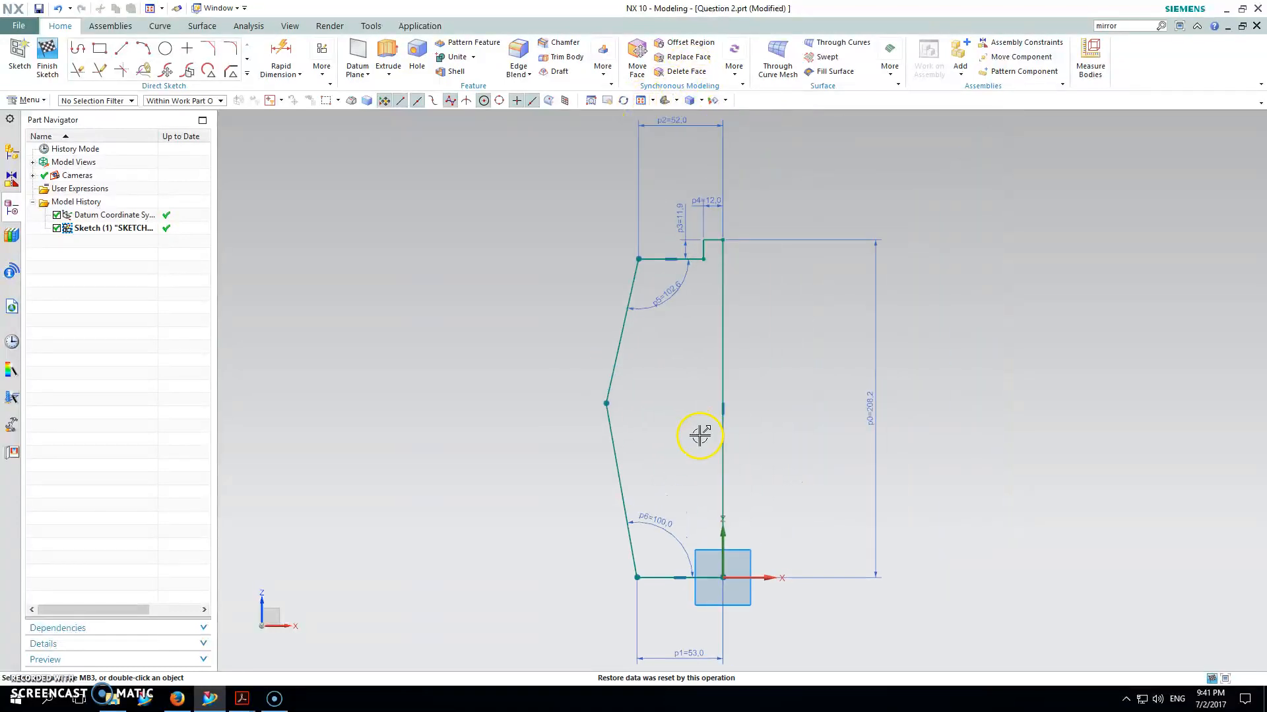
pyautogui.moveTo(682, 217)
pyautogui.mouseDown()
pyautogui.moveTo(656, 224)
pyautogui.moveTo(690, 181)
pyautogui.moveTo(741, 240)
pyautogui.mouseUp()
pyautogui.moveTo(873, 409)
pyautogui.mouseDown()
pyautogui.moveTo(607, 396)
pyautogui.moveTo(922, 399)
pyautogui.mouseUp()
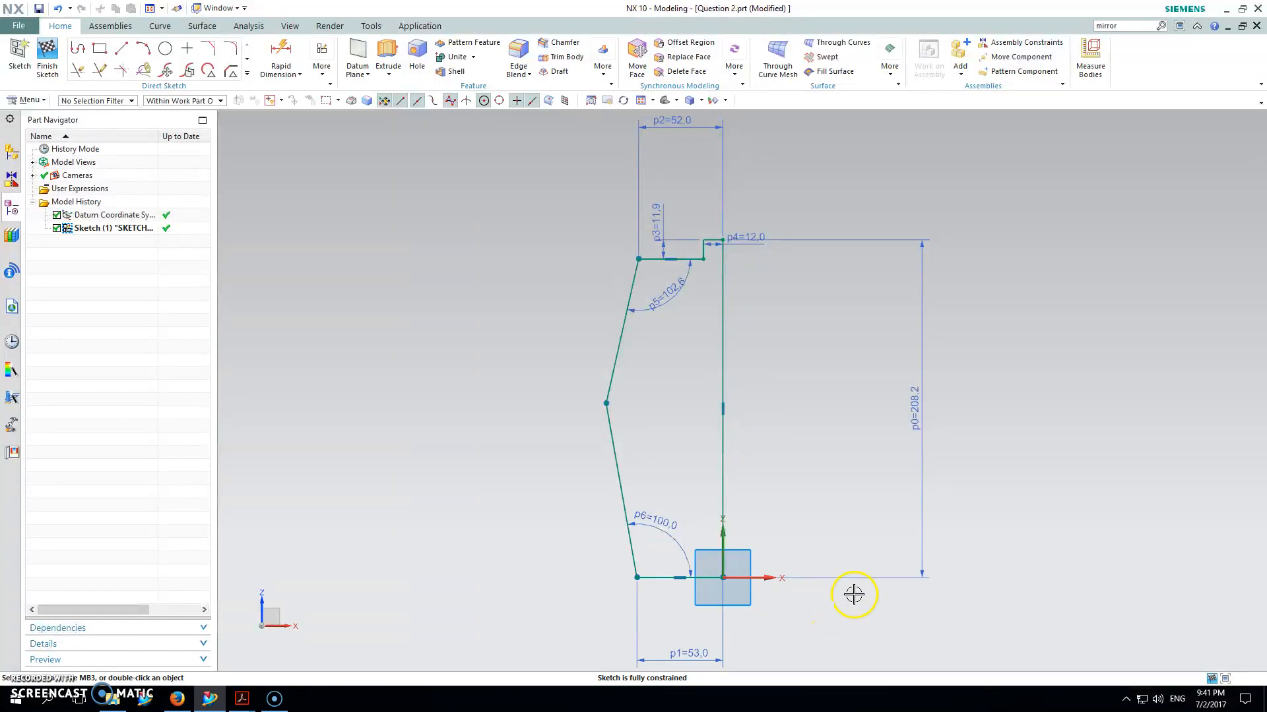
pyautogui.doubleClick(662, 218)
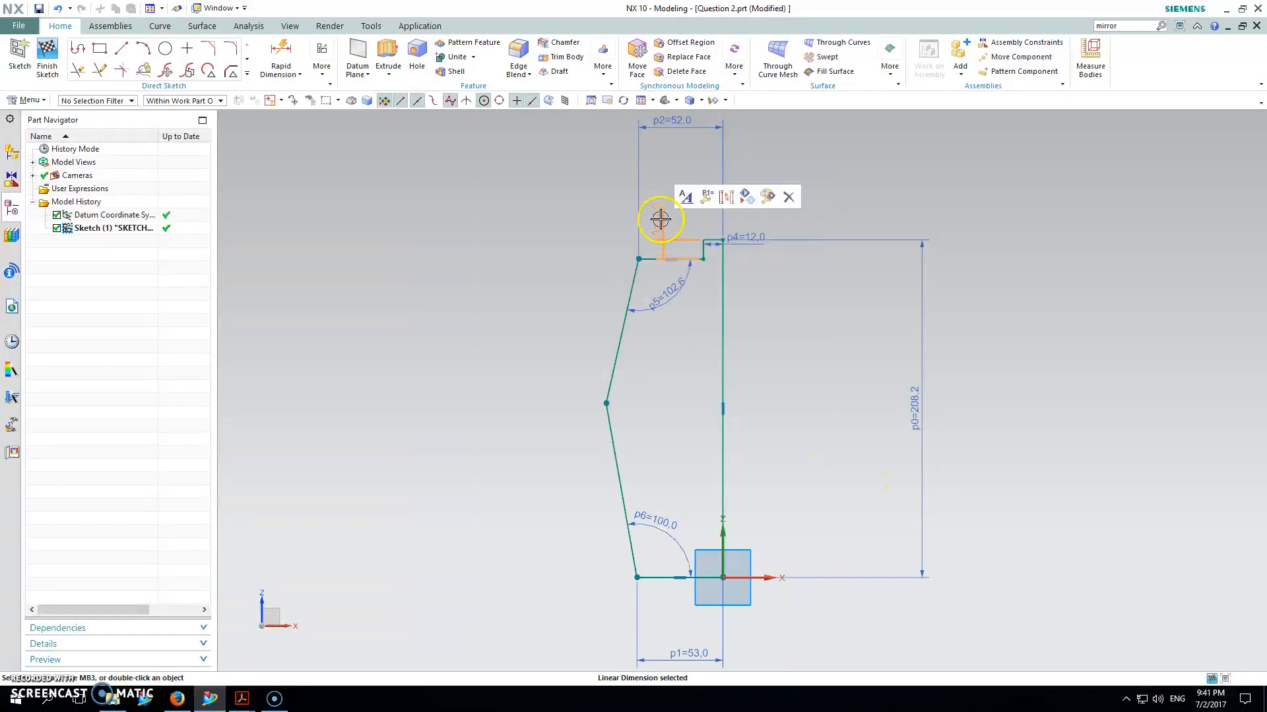
pyautogui.write('20')
pyautogui.press('Return')
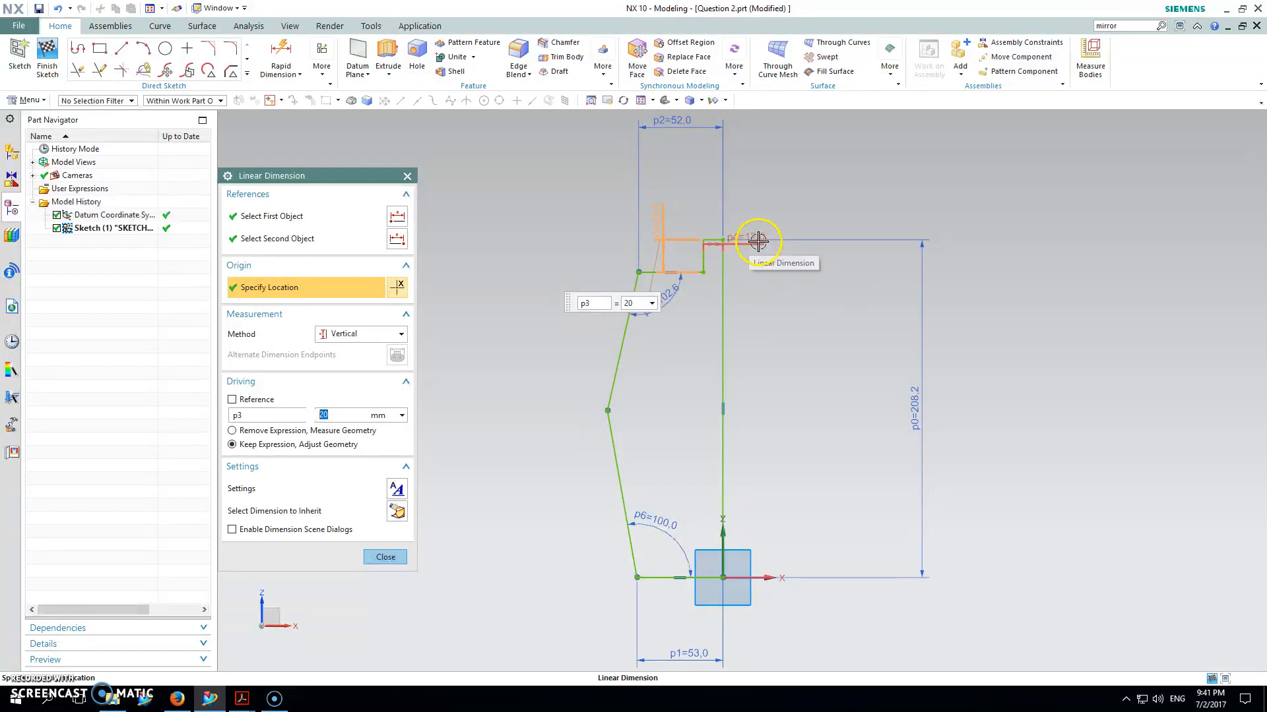
pyautogui.doubleClick(759, 243)
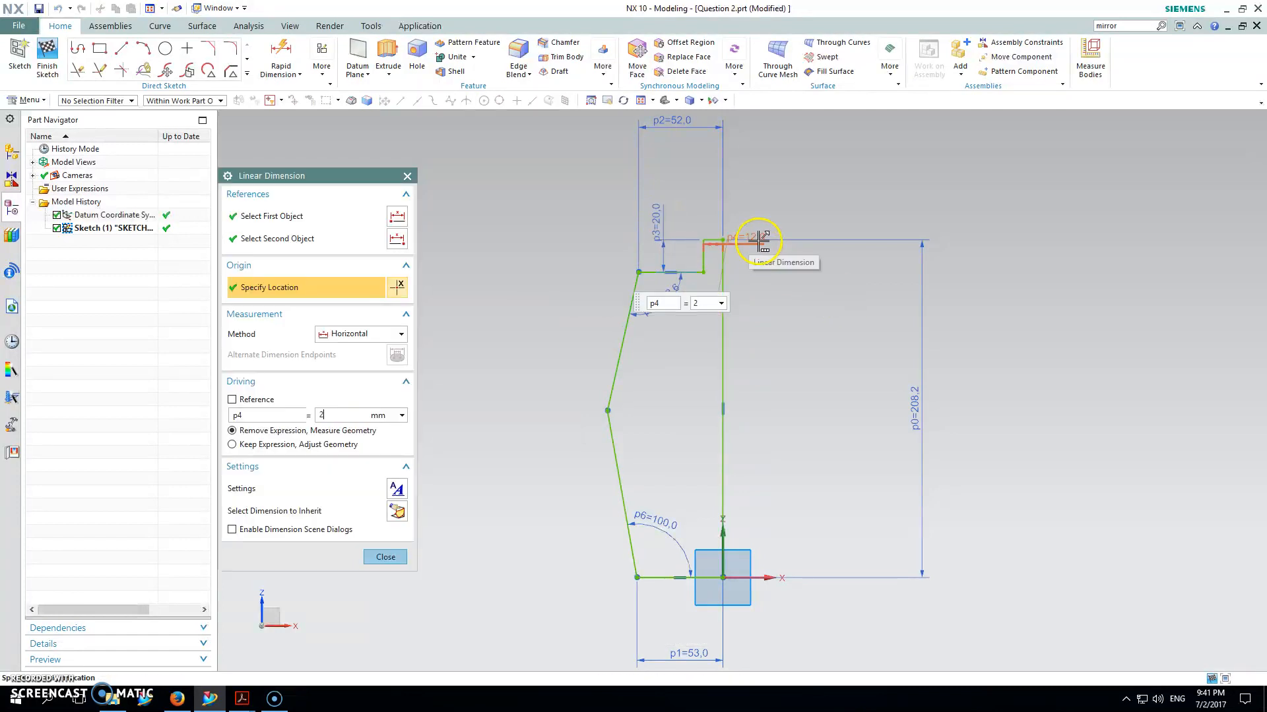
# Step: Set both slanted angles, p6 and p5, to 92.5°
pyautogui.doubleClick(675, 532)
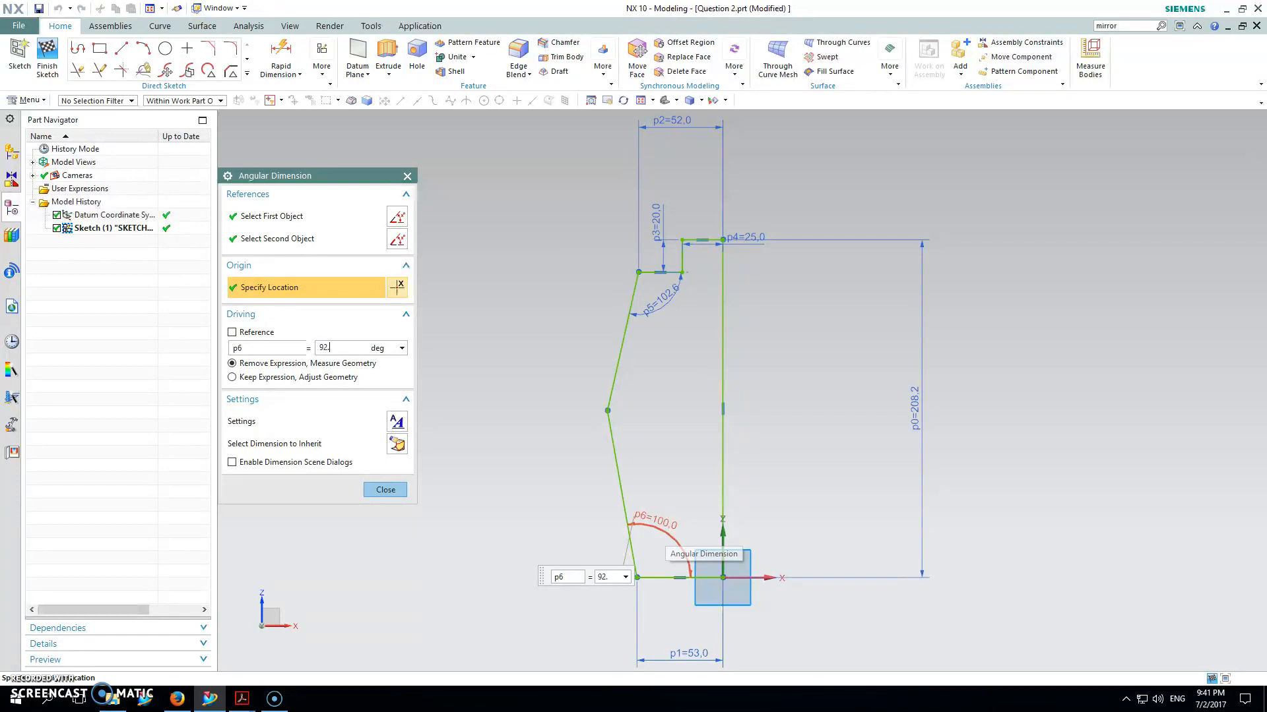
pyautogui.press('Return')
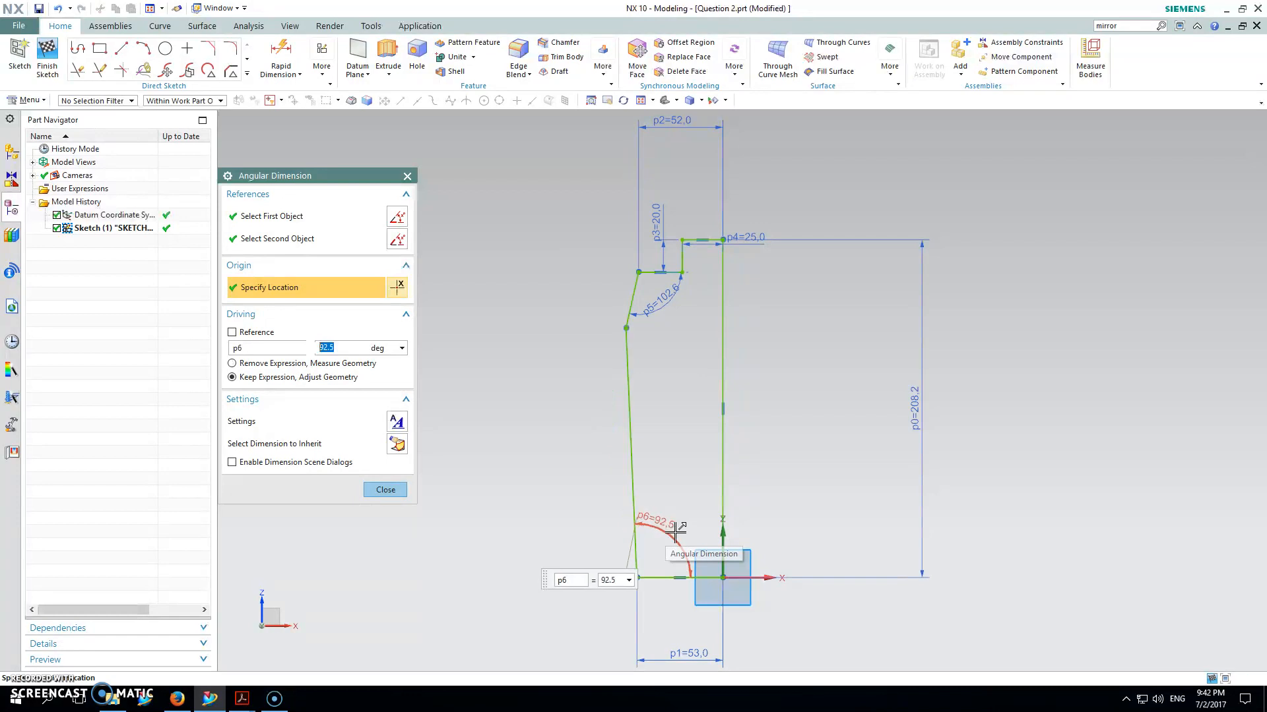
pyautogui.click(660, 303)
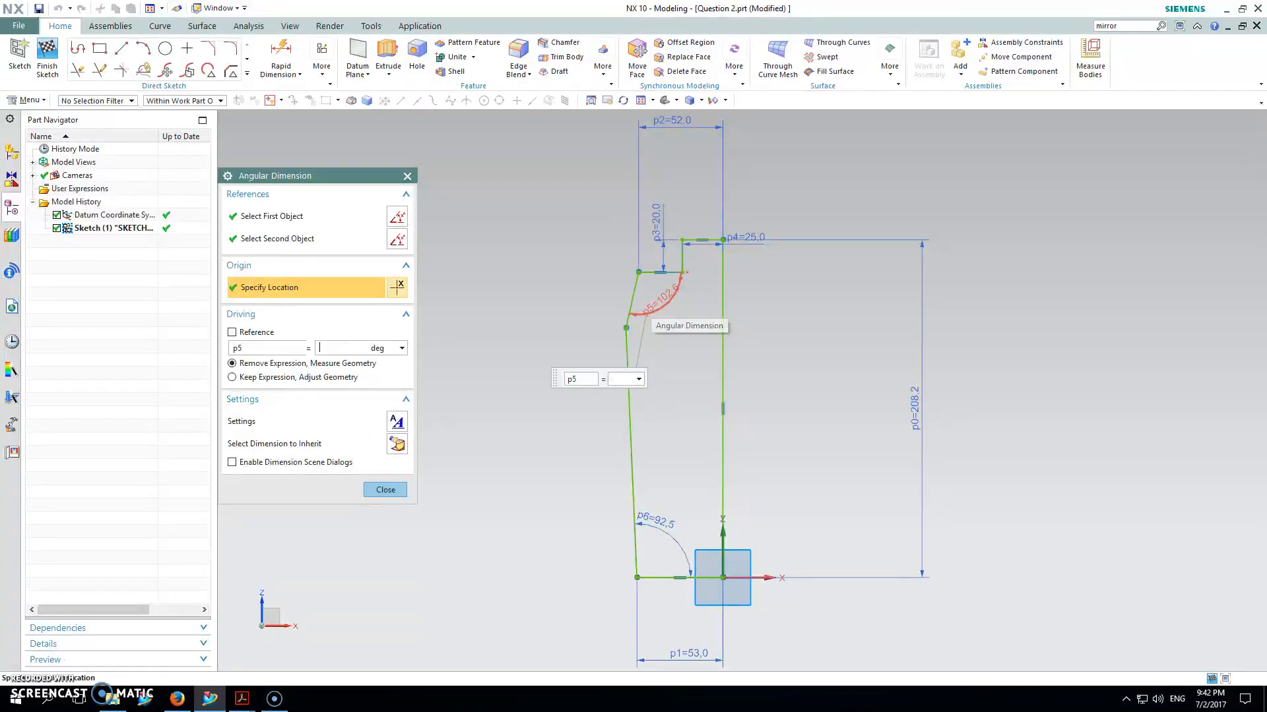
pyautogui.press('Return')
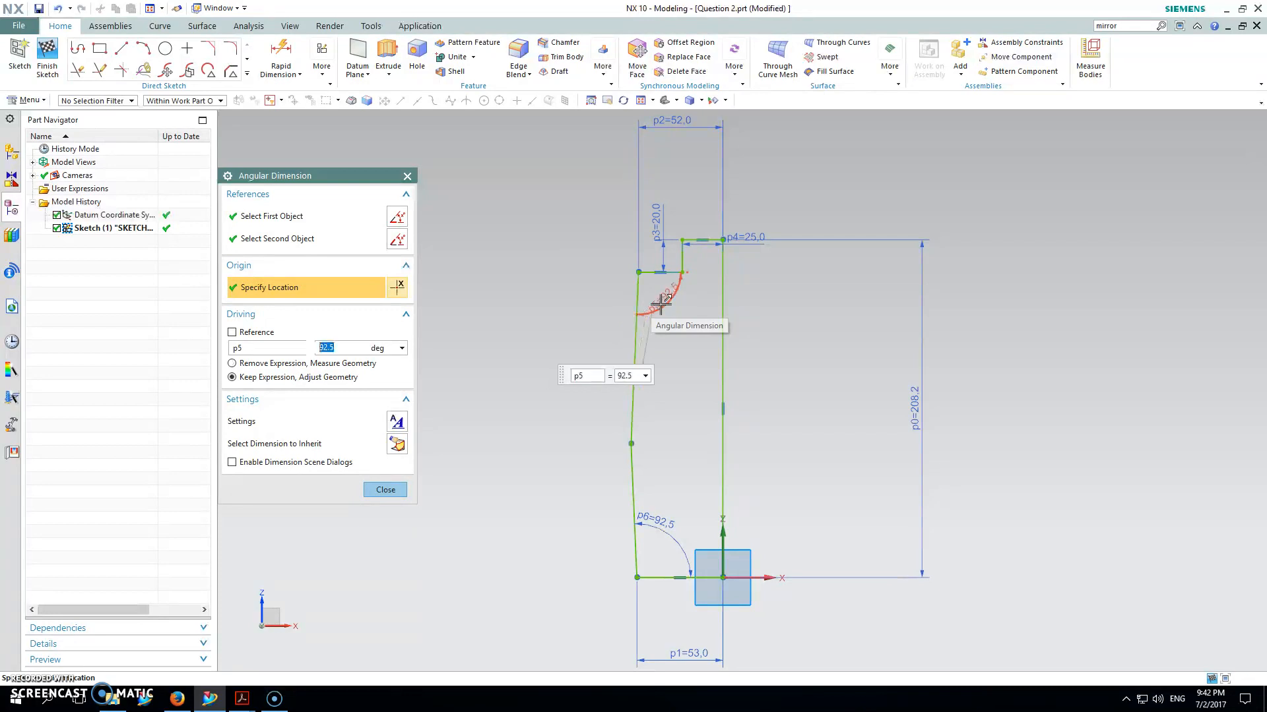
# Step: Set the bottom width p1 and top width p2 to 182.5 (365/2)
pyautogui.click(687, 657)
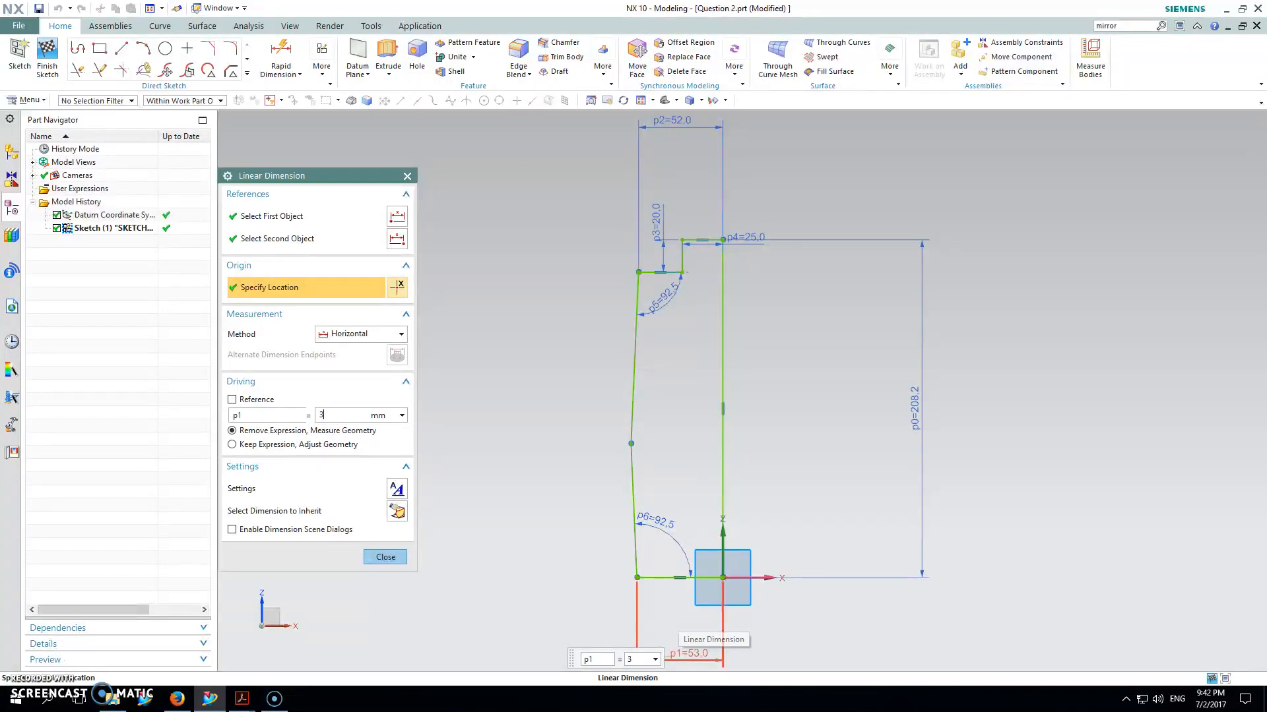
pyautogui.press('Return')
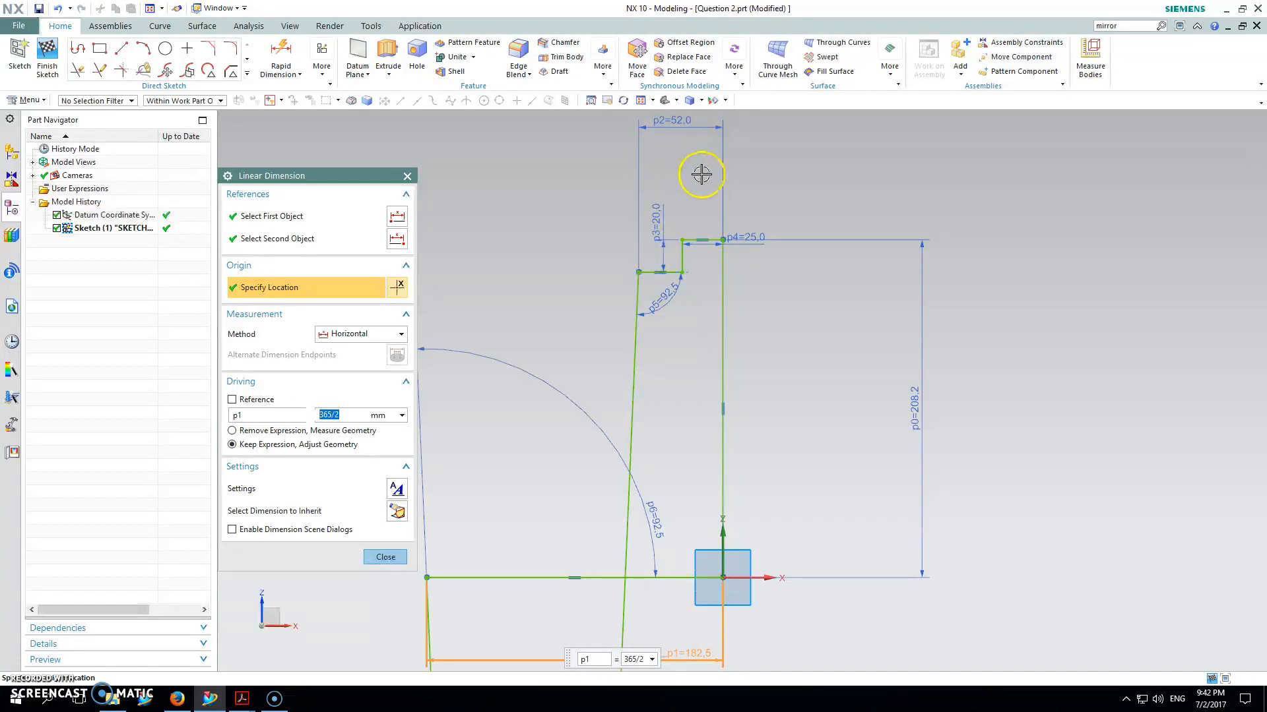
pyautogui.click(682, 127)
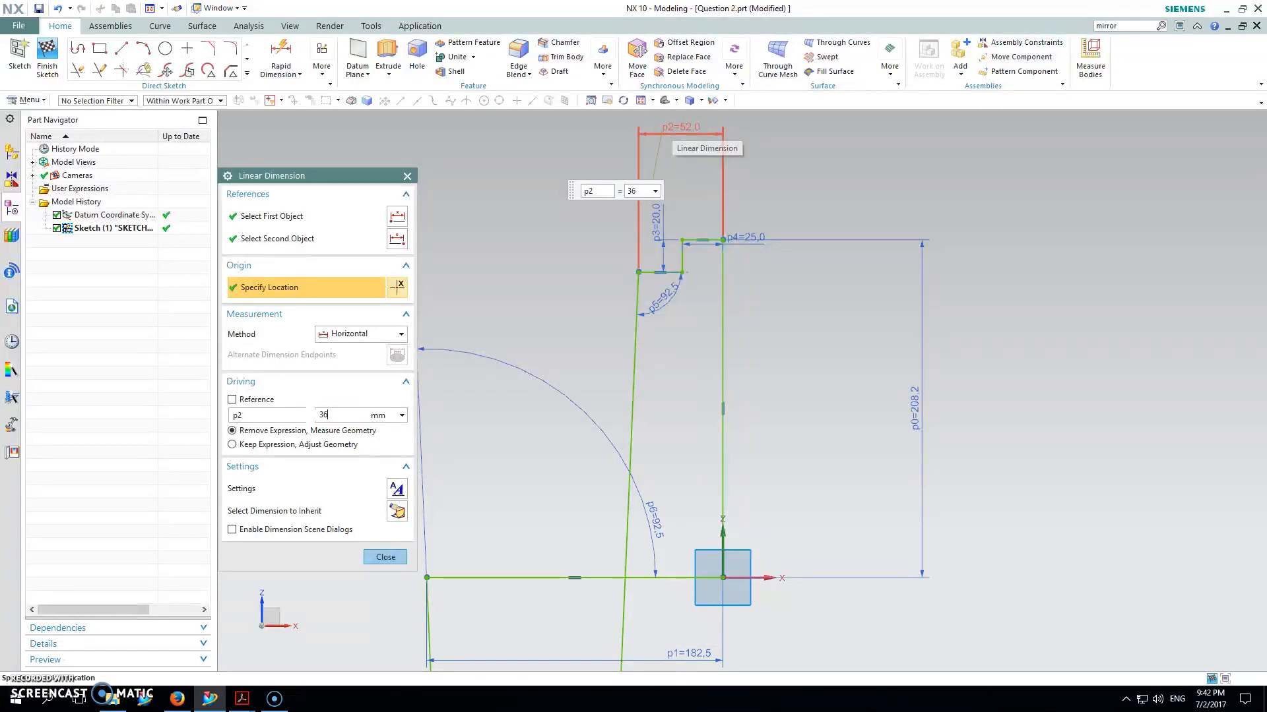
pyautogui.press('Return')
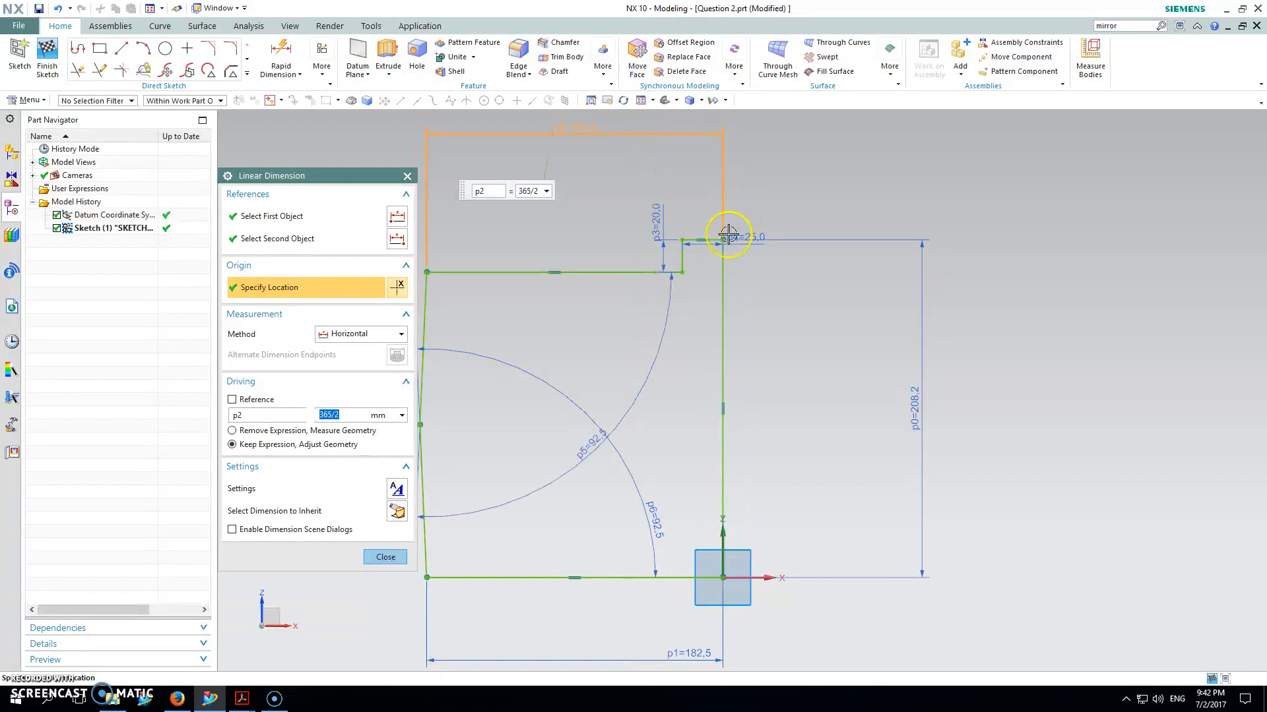
pyautogui.click(923, 410)
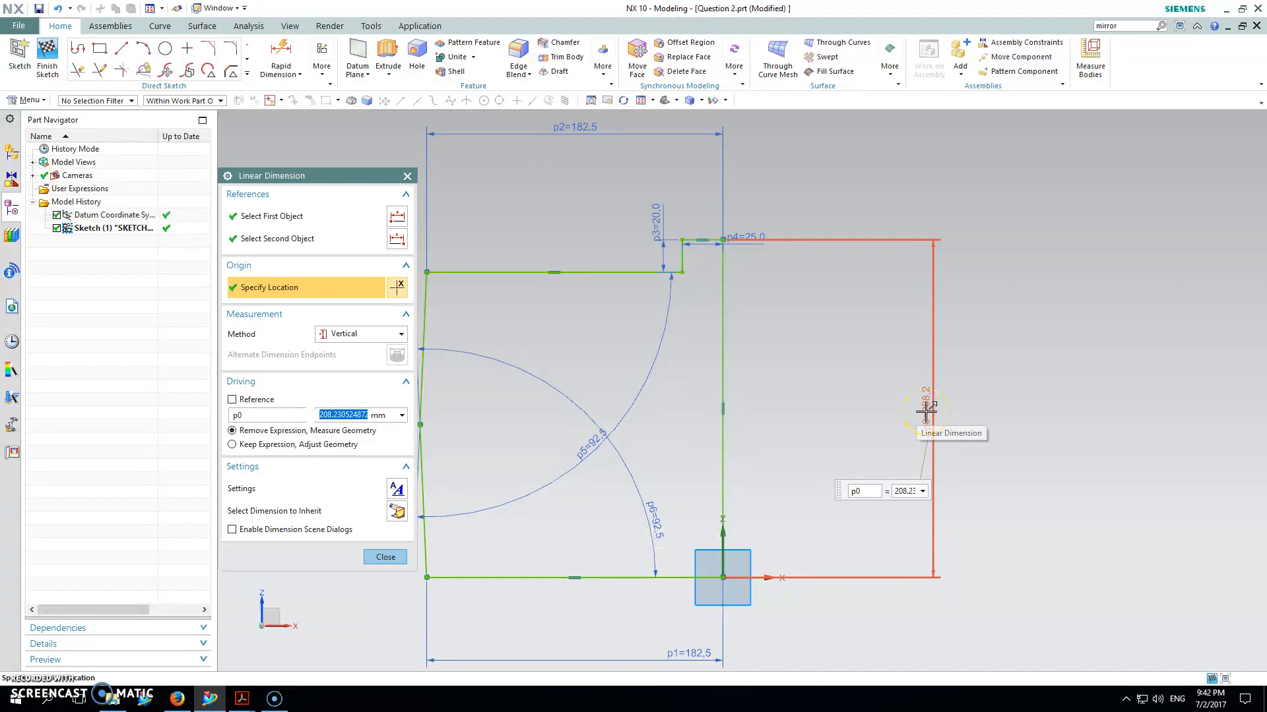
pyautogui.press('Escape')
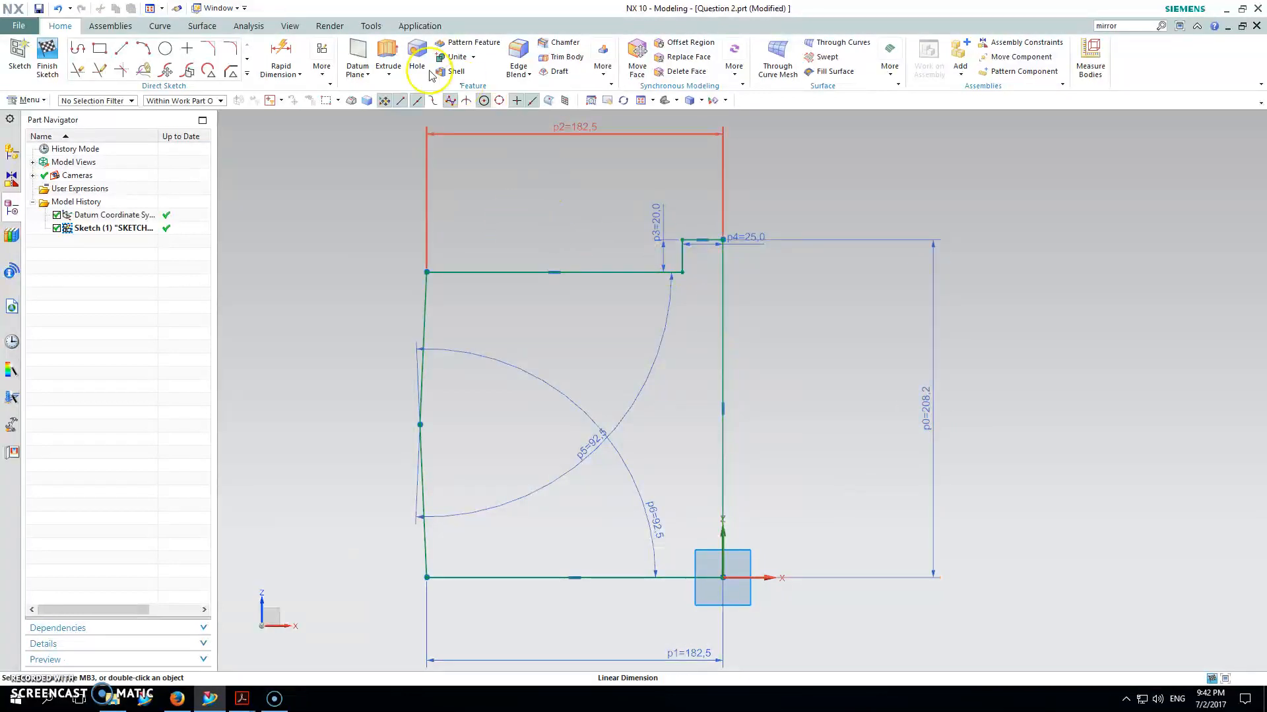
# Step: Add a vertical p7 dimension from the top line to the origin and delete the redundant p0 height
pyautogui.click(283, 58)
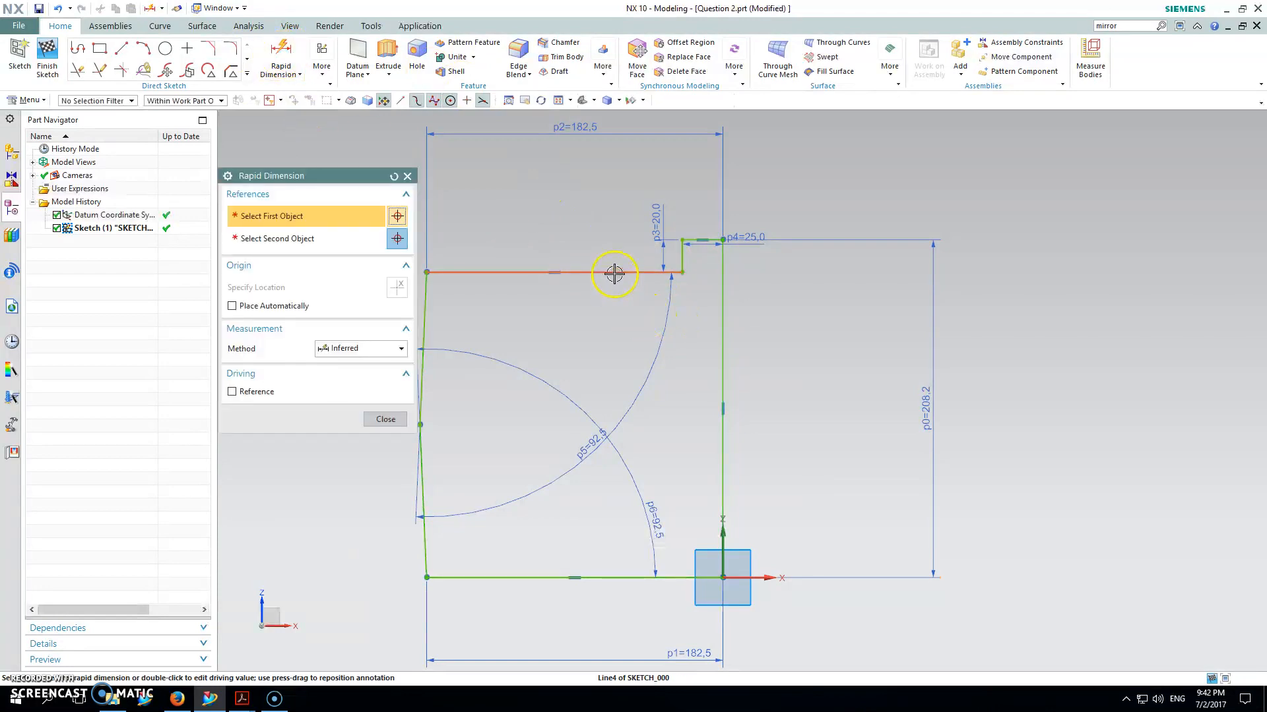
pyautogui.click(616, 273)
pyautogui.click(719, 569)
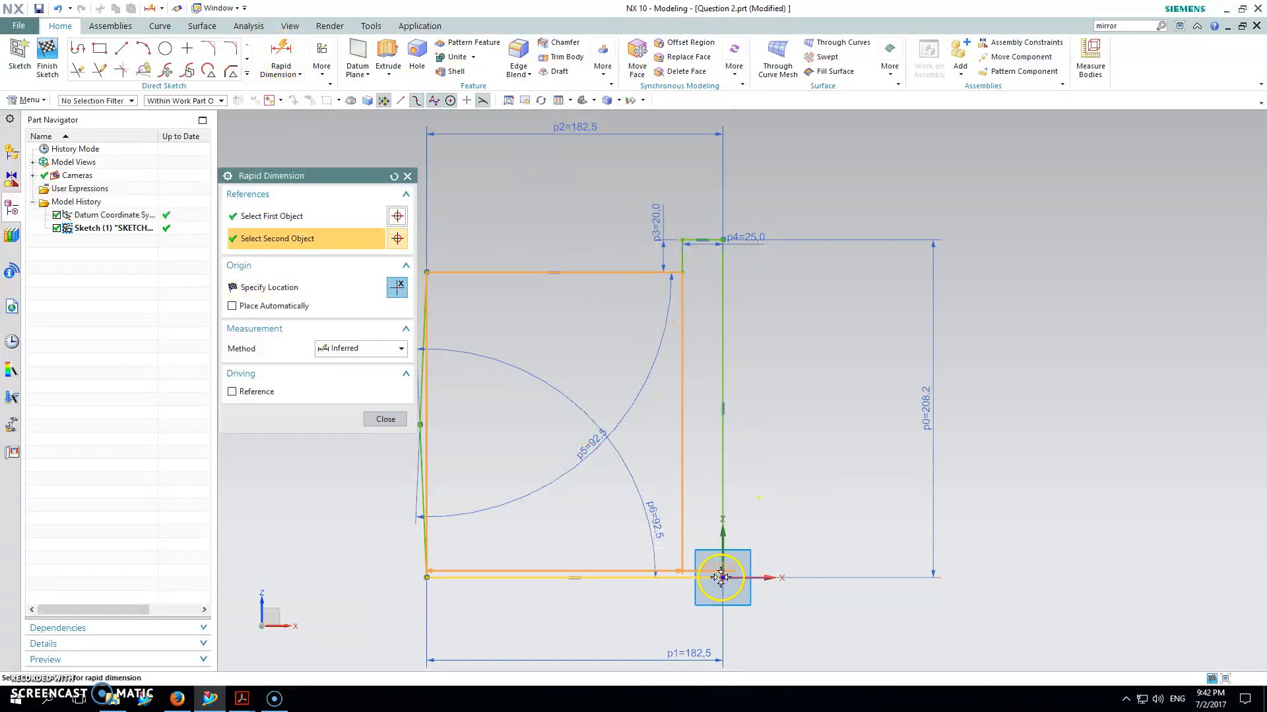
pyautogui.click(824, 410)
pyautogui.click(642, 384)
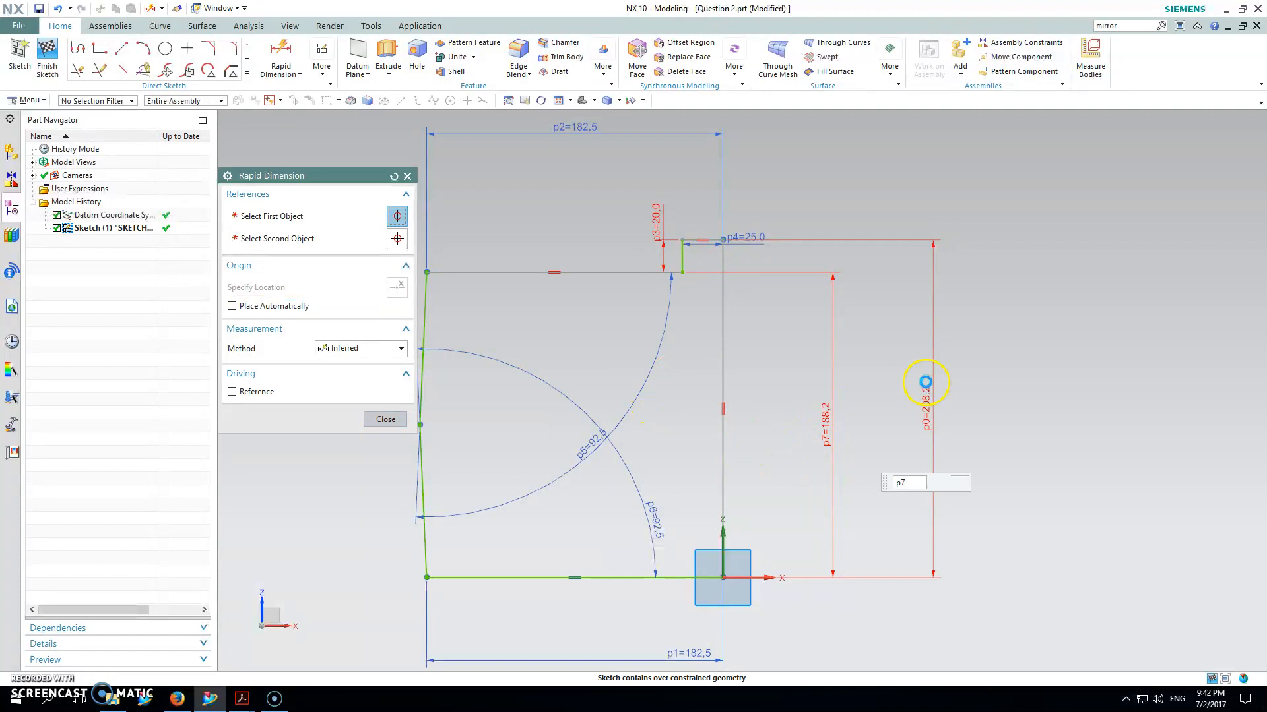
pyautogui.click(933, 394)
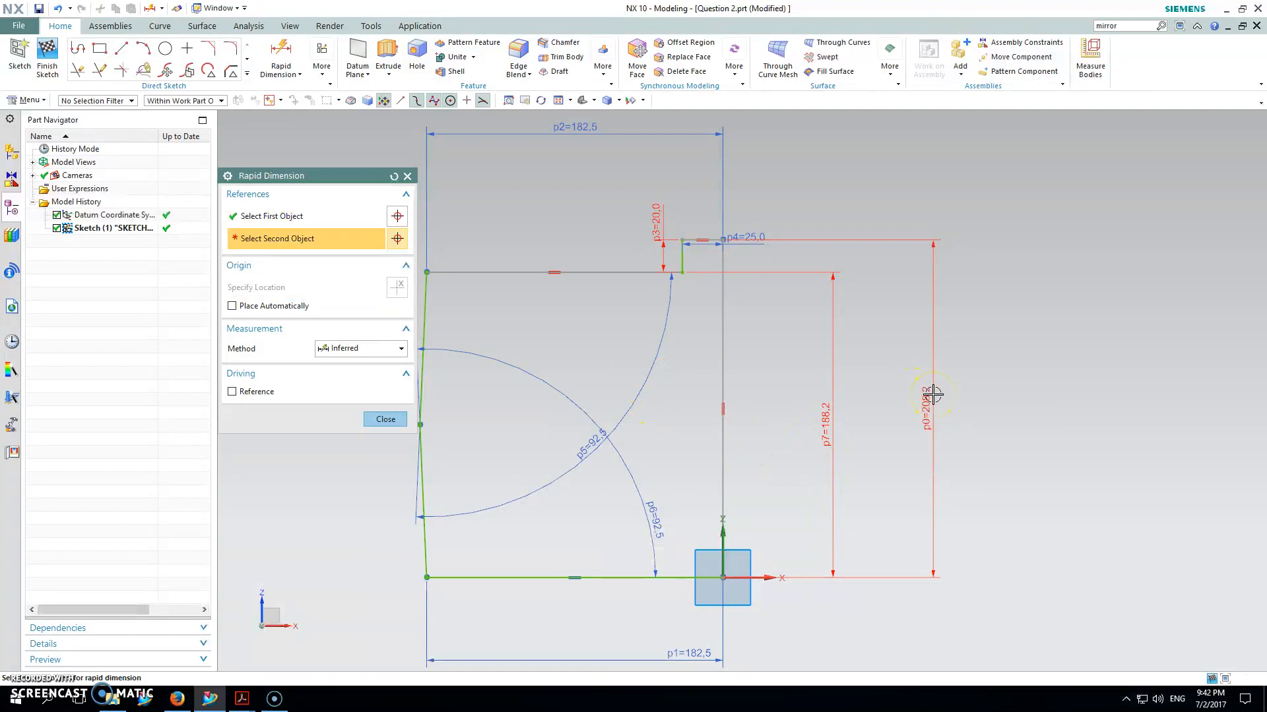
pyautogui.click(385, 419)
pyautogui.click(930, 395)
pyautogui.press('Delete')
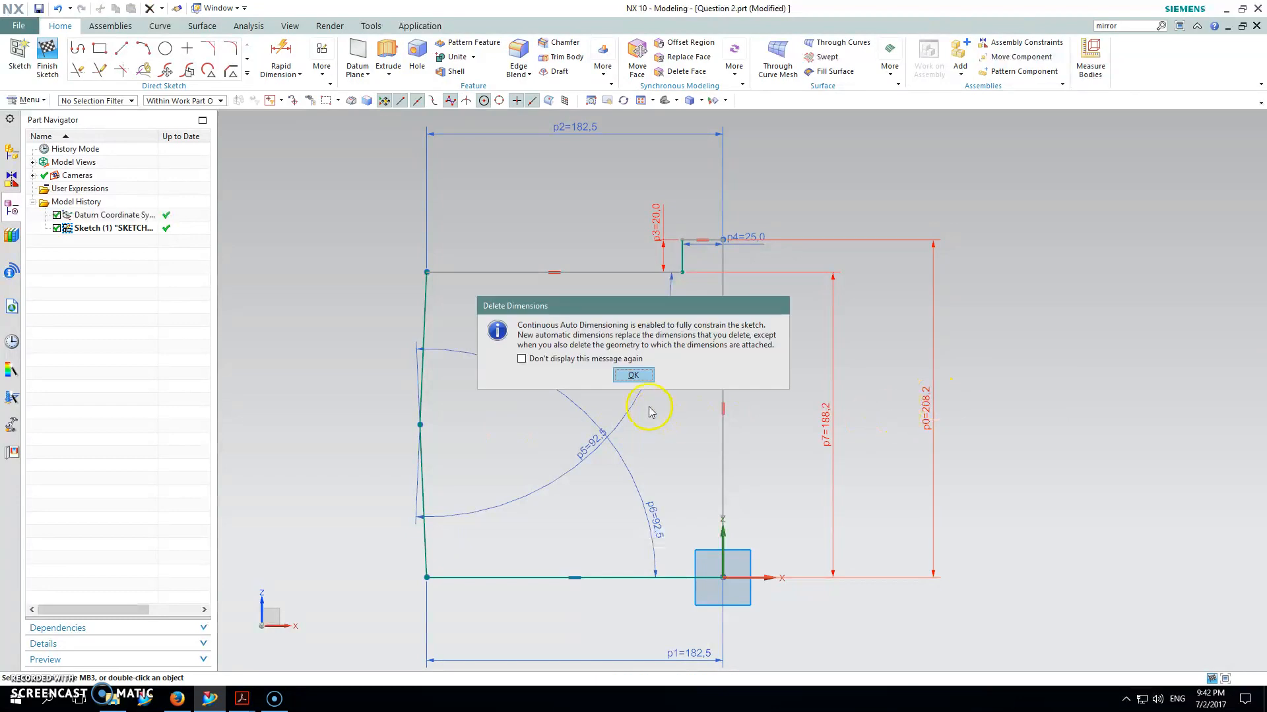
pyautogui.click(633, 374)
# Step: Set the body height p7 to 407 and fit the sketch in view
pyautogui.moveTo(828, 419); pyautogui.dragTo(294, 393)
pyautogui.doubleClick(299, 394)
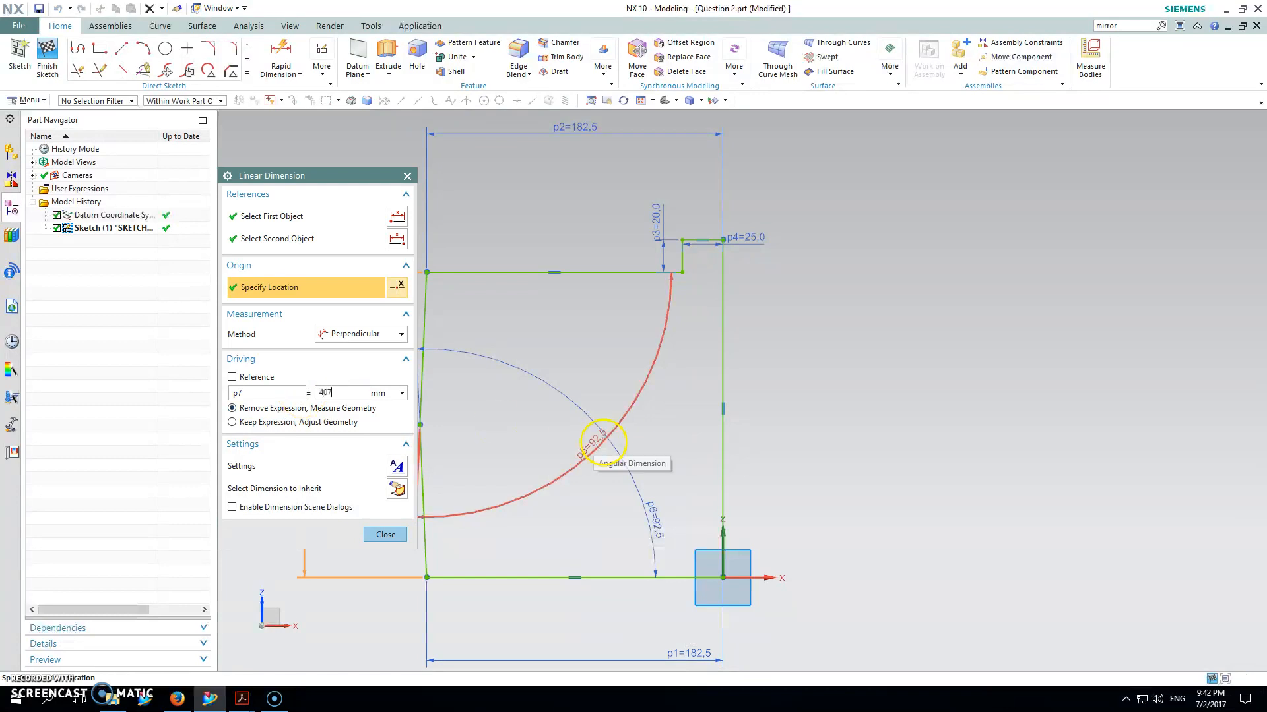
pyautogui.press('Return')
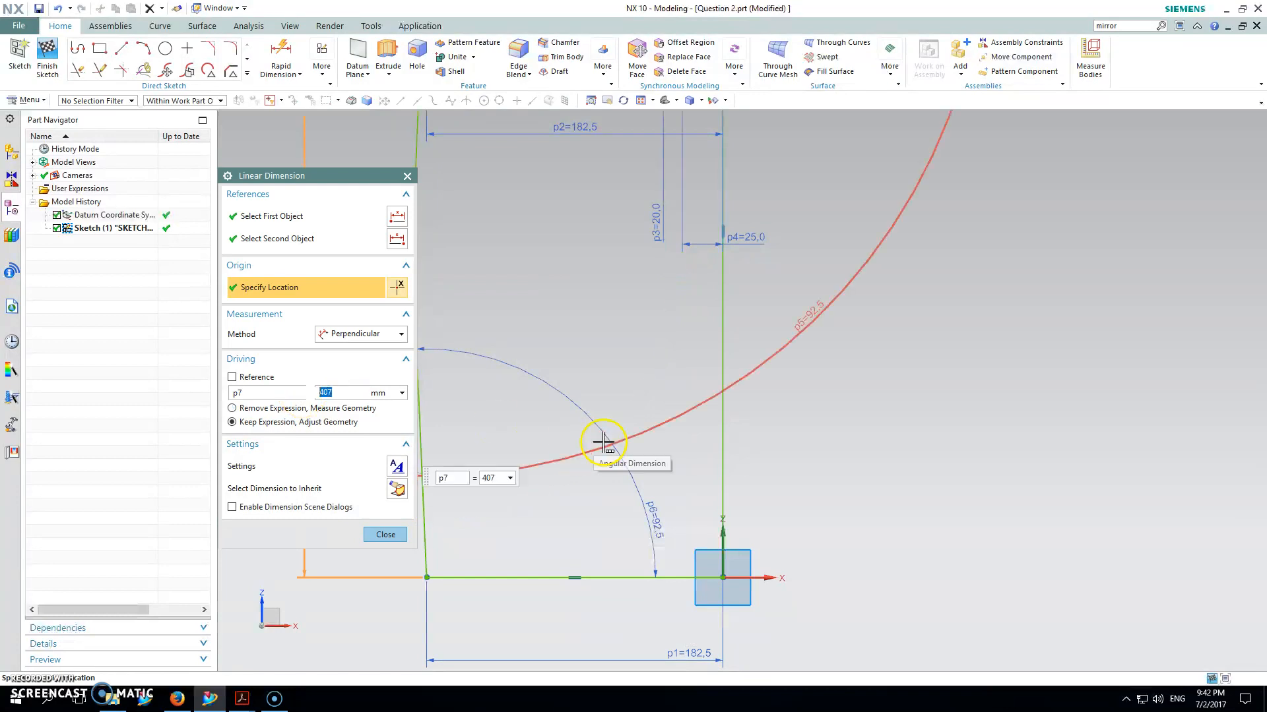
pyautogui.click(641, 102)
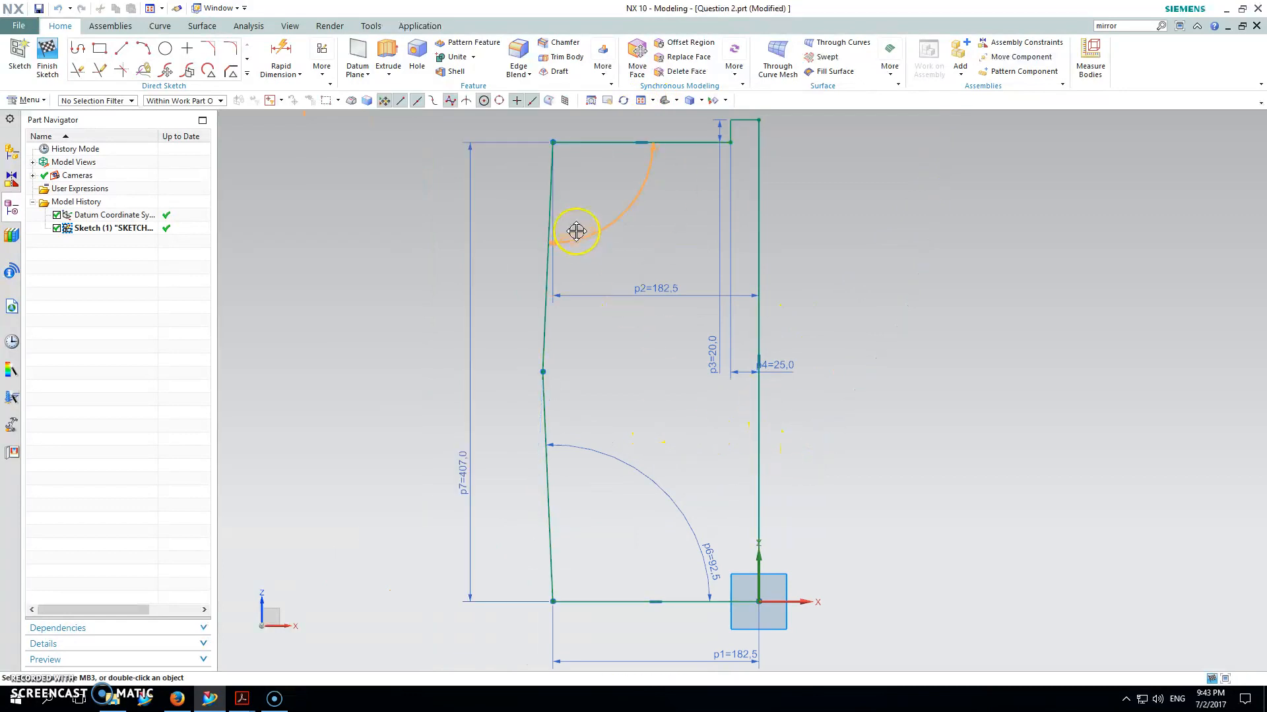
# Step: Move the p3 and p4 labels above the top-right corner and p1 below the base
pyautogui.scroll(2, 646, 295)
pyautogui.scroll(-3, 646, 300)
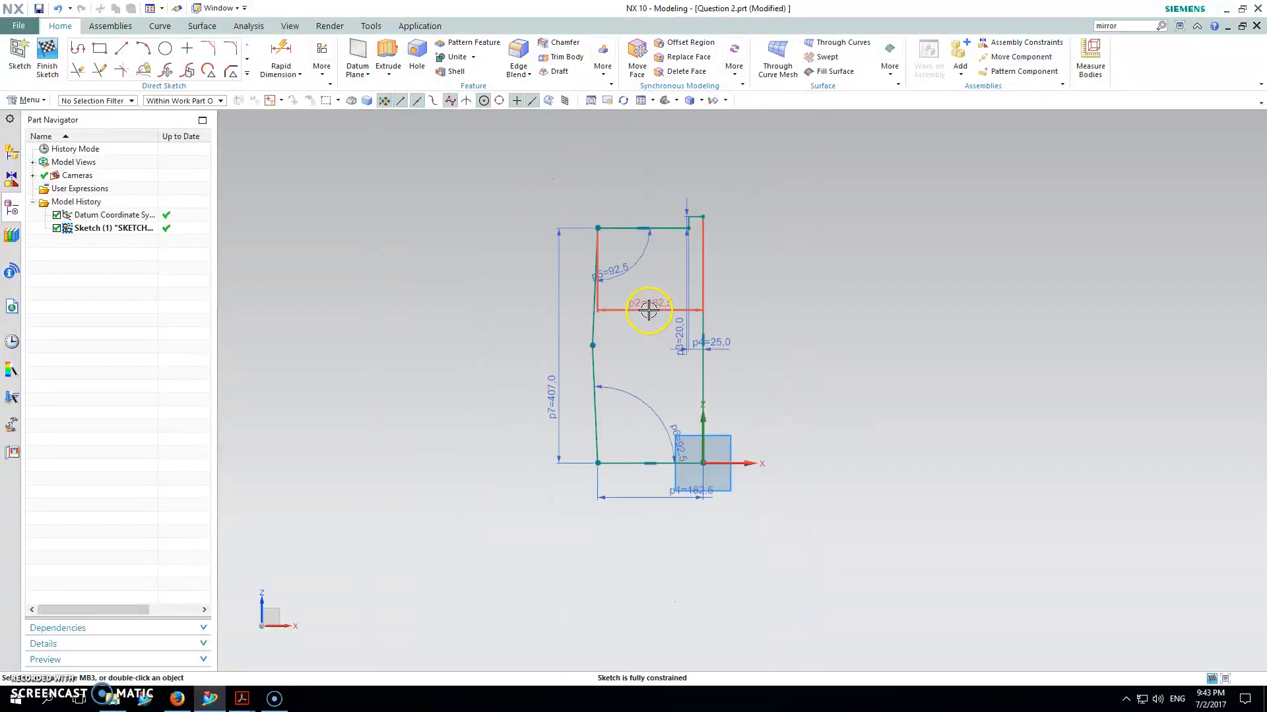
pyautogui.moveTo(674, 323); pyautogui.dragTo(662, 208)
pyautogui.moveTo(723, 348); pyautogui.dragTo(695, 192)
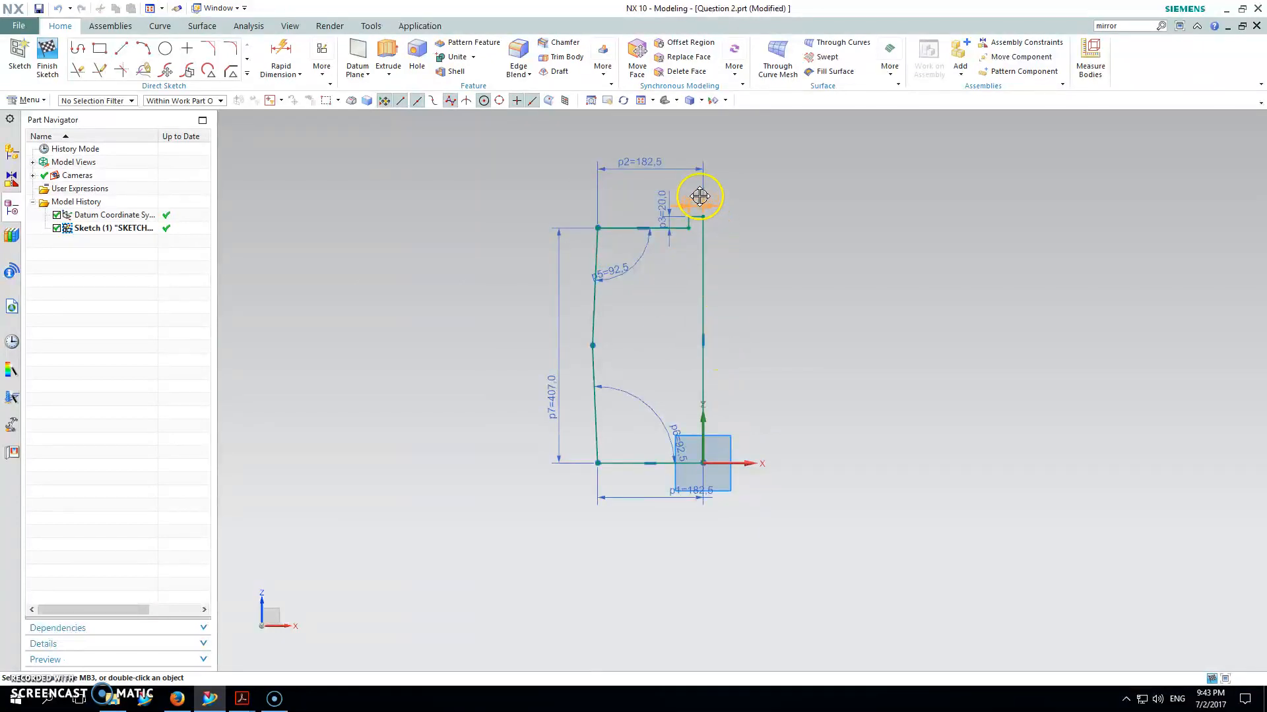
pyautogui.moveTo(683, 486); pyautogui.dragTo(664, 526)
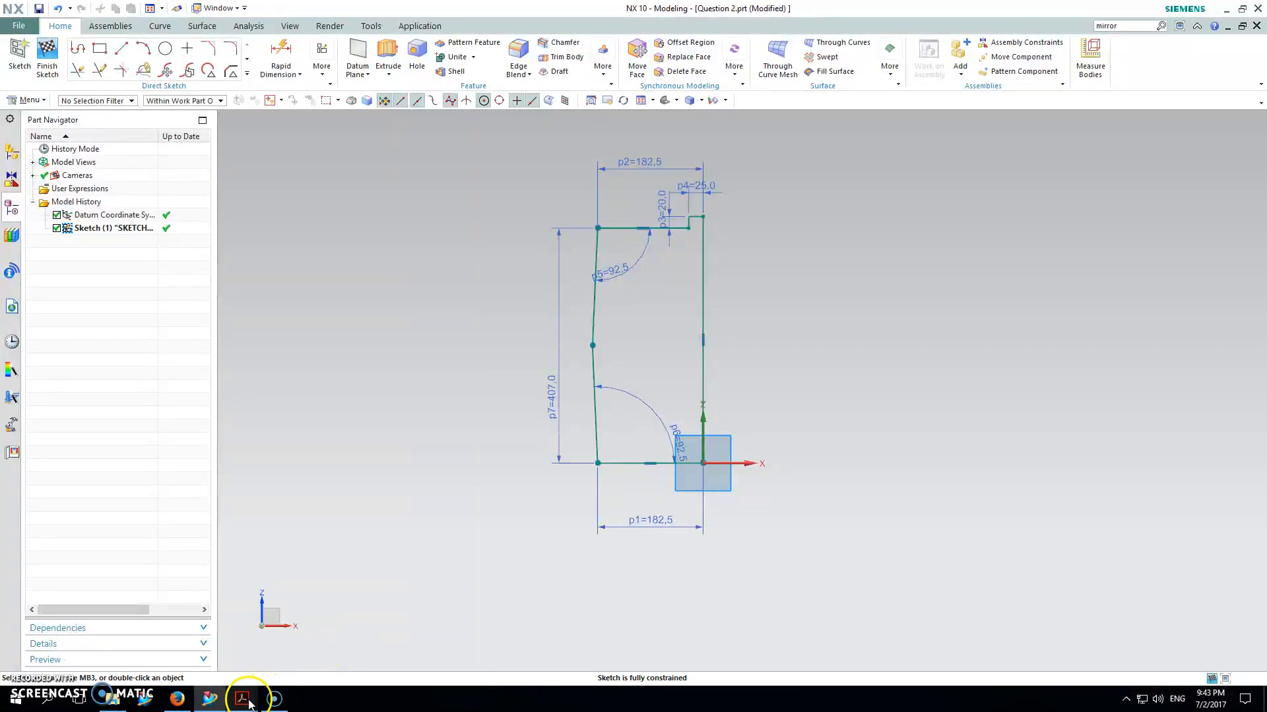
# Step: Review the tank drawing on pages 4–5 of the semester test PDF, then minimize Acrobat
pyautogui.moveTo(242, 698)
pyautogui.click(299, 609)
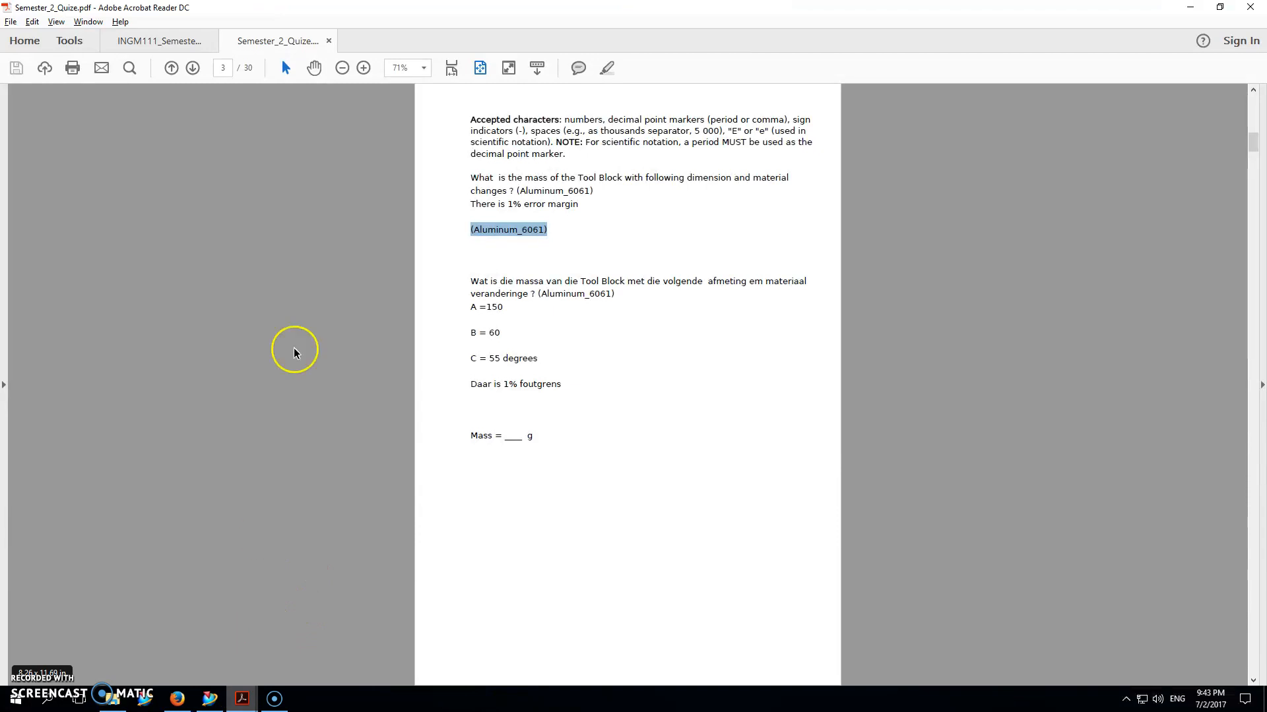
pyautogui.click(162, 41)
pyautogui.scroll(-7, 271, 305)
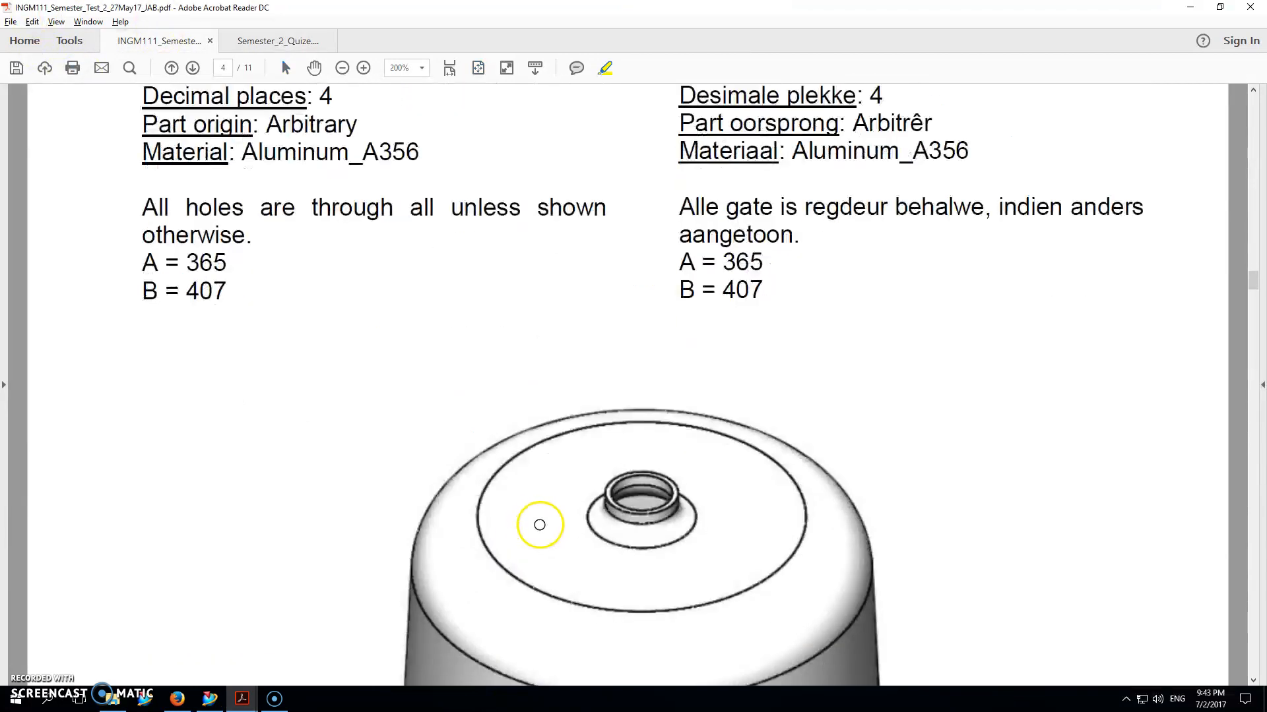
pyautogui.moveTo(1252, 285)
pyautogui.mouseDown()
pyautogui.moveTo(1252, 354)
pyautogui.moveTo(1249, 336)
pyautogui.mouseUp()
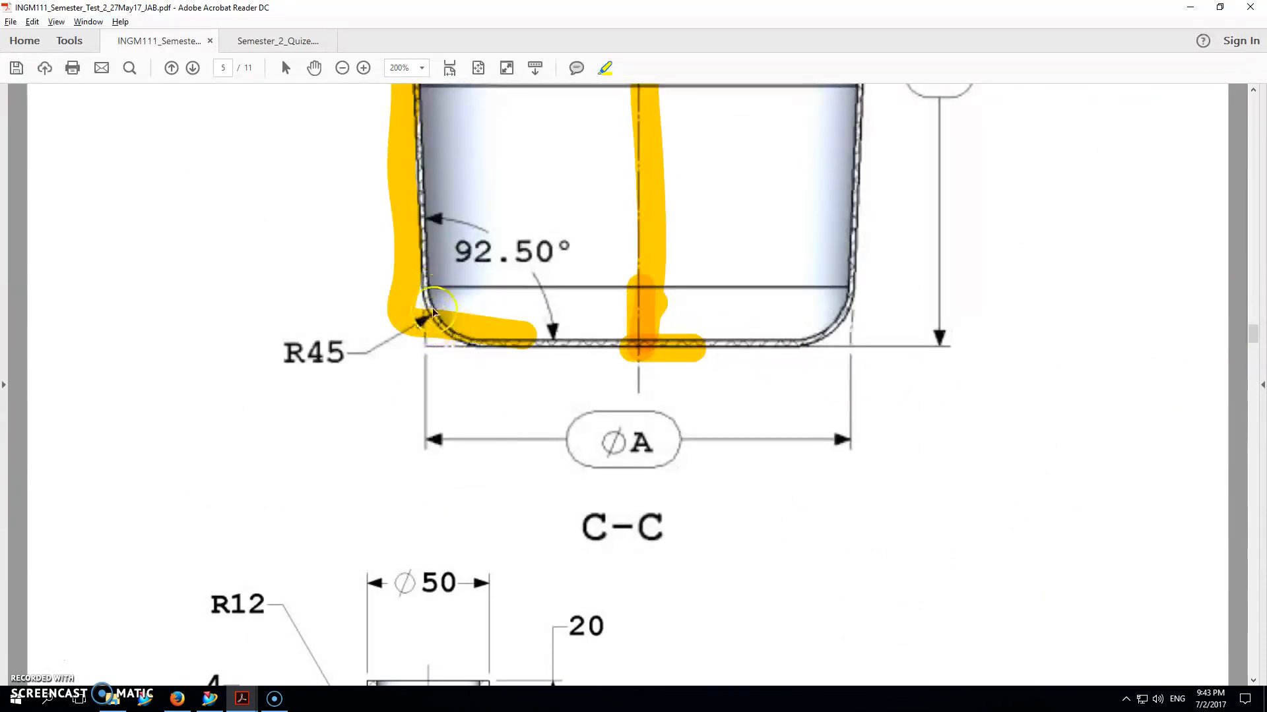
pyautogui.moveTo(1246, 340)
pyautogui.mouseDown()
pyautogui.moveTo(1244, 283)
pyautogui.moveTo(1234, 307)
pyautogui.moveTo(1236, 291)
pyautogui.mouseUp()
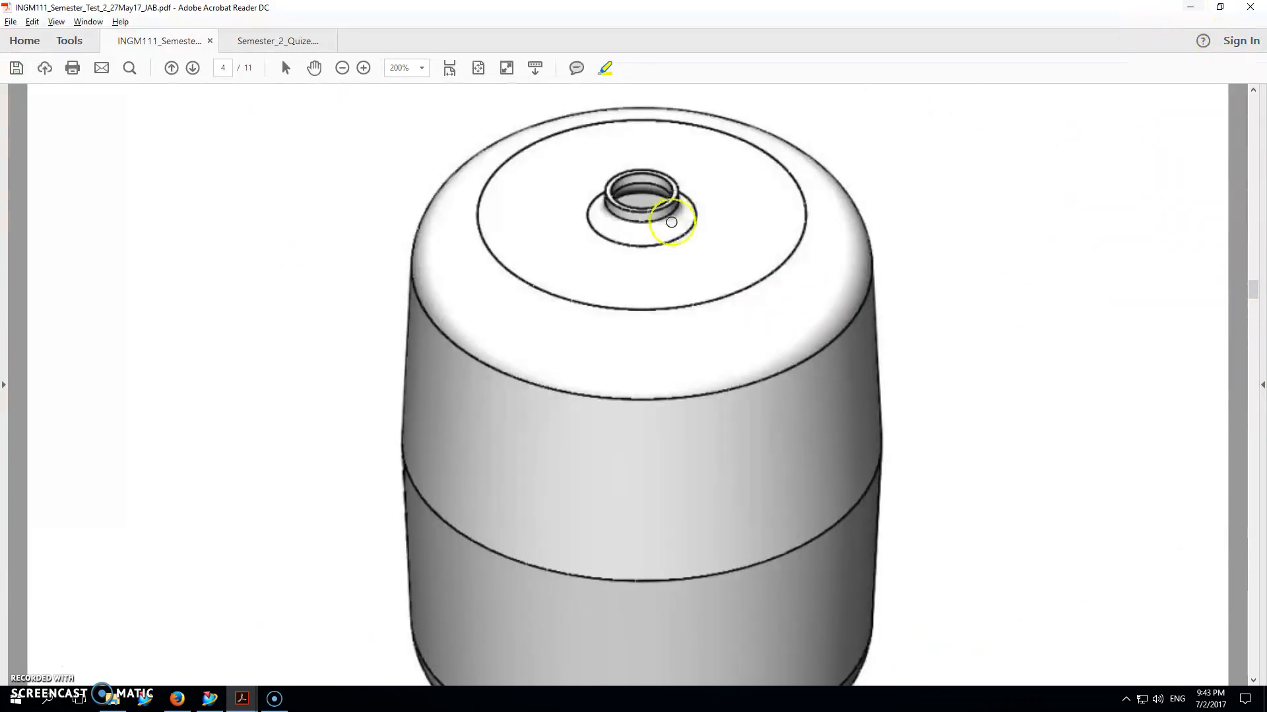
pyautogui.moveTo(1254, 300); pyautogui.dragTo(1253, 331)
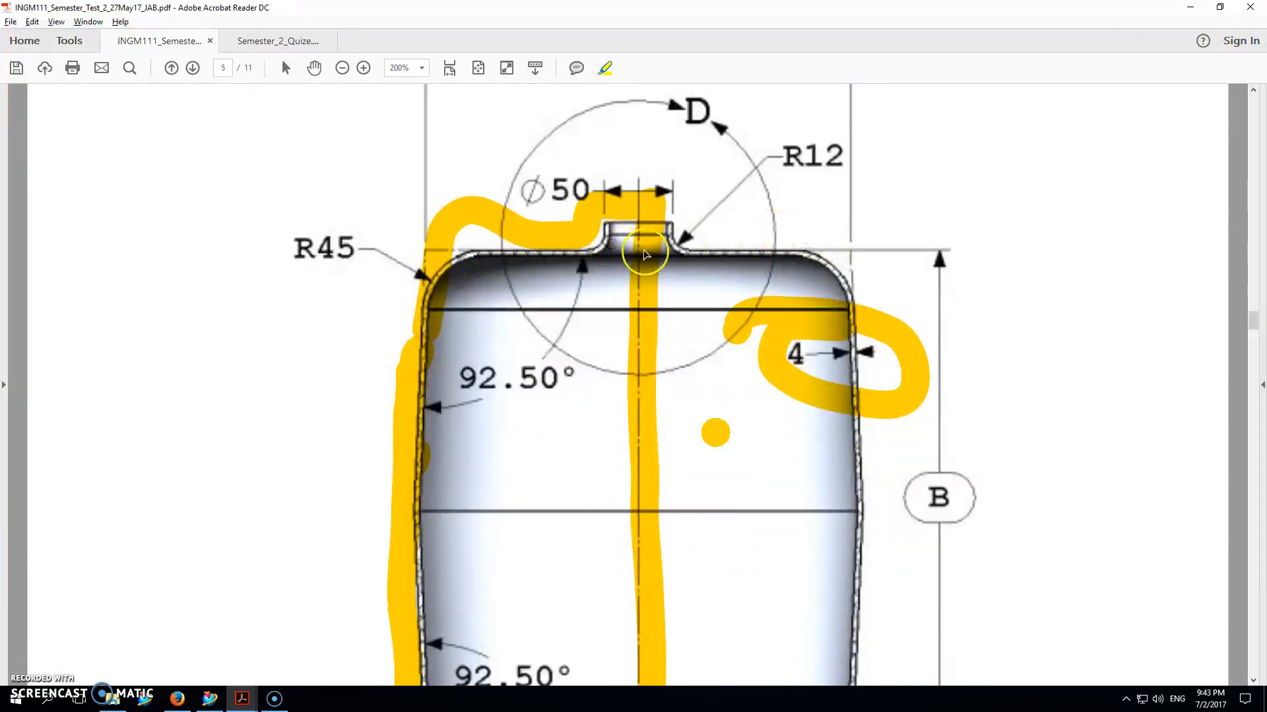
pyautogui.click(1200, 9)
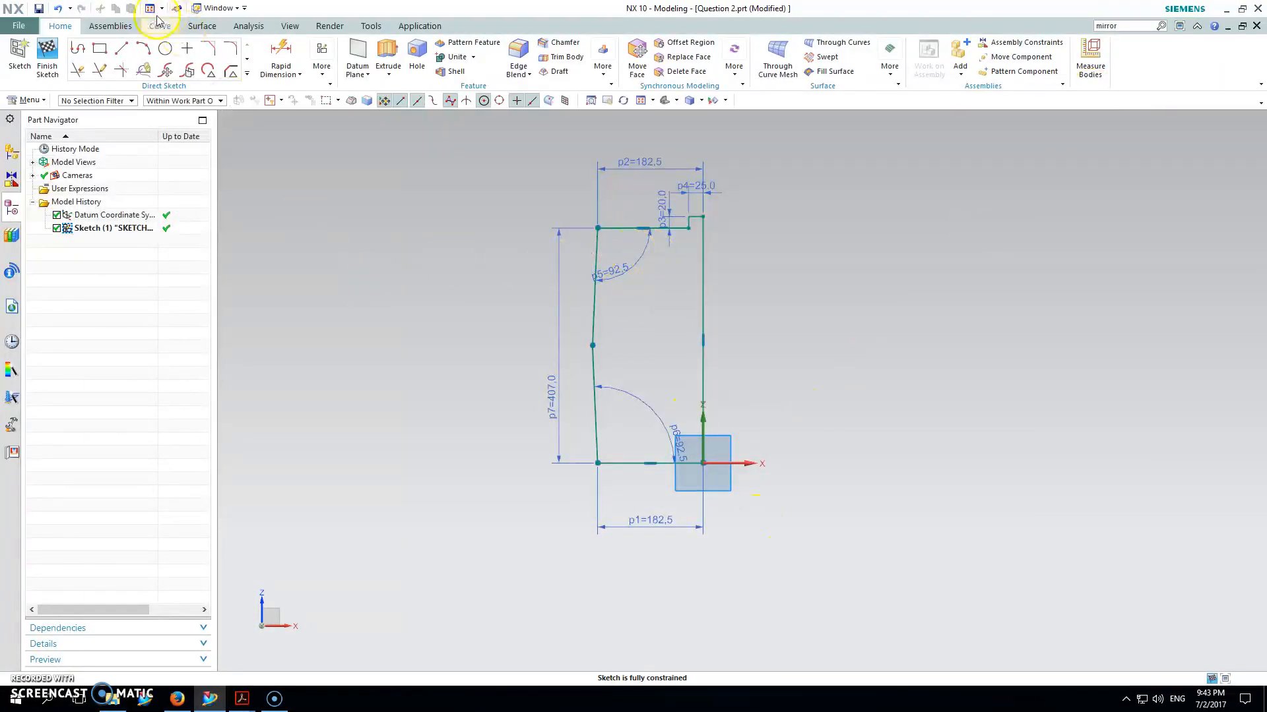
# Step: Round the bottom-left and top-left outer corners of the profile with R45 fillets
pyautogui.click(237, 52)
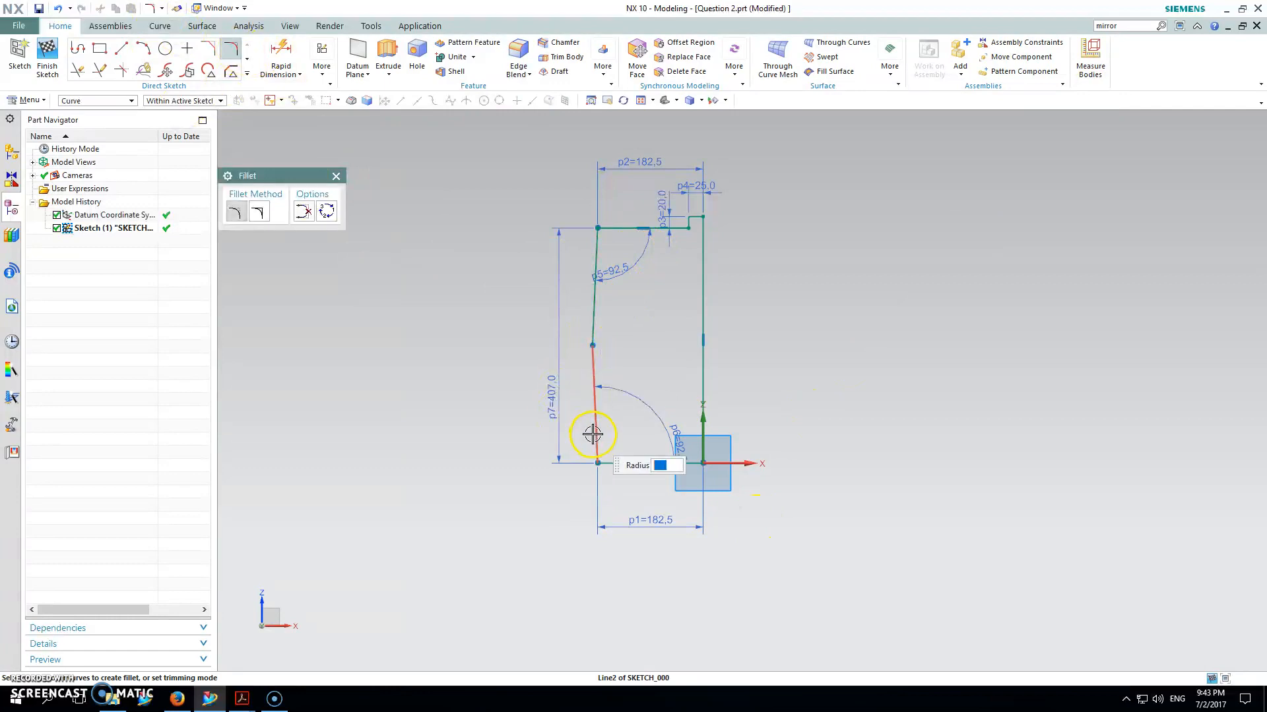
pyautogui.click(614, 460)
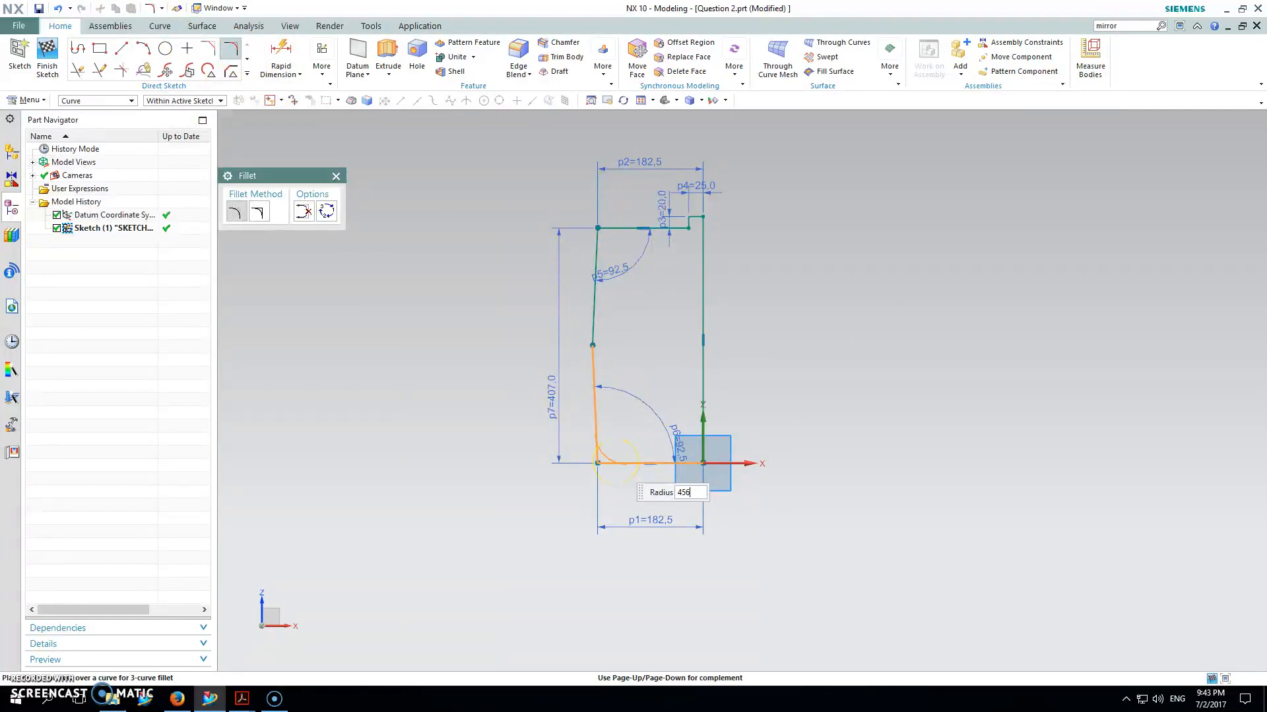
pyautogui.click(614, 462)
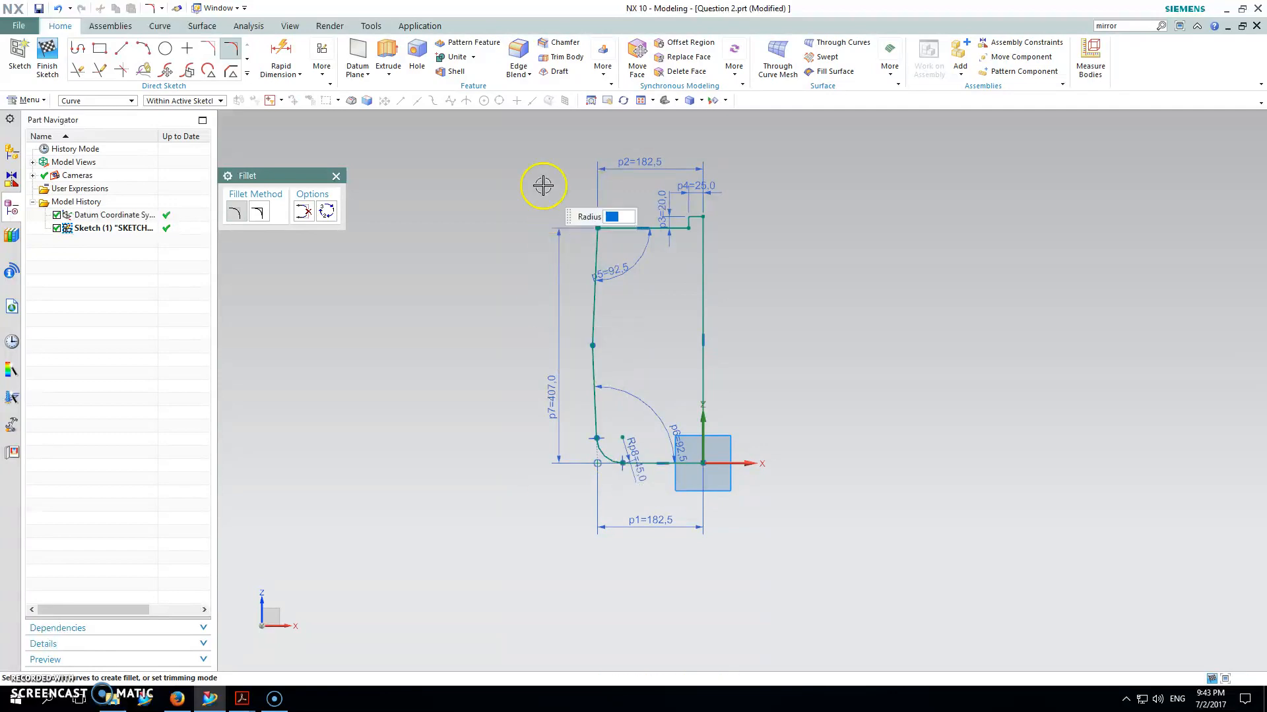
pyautogui.click(614, 234)
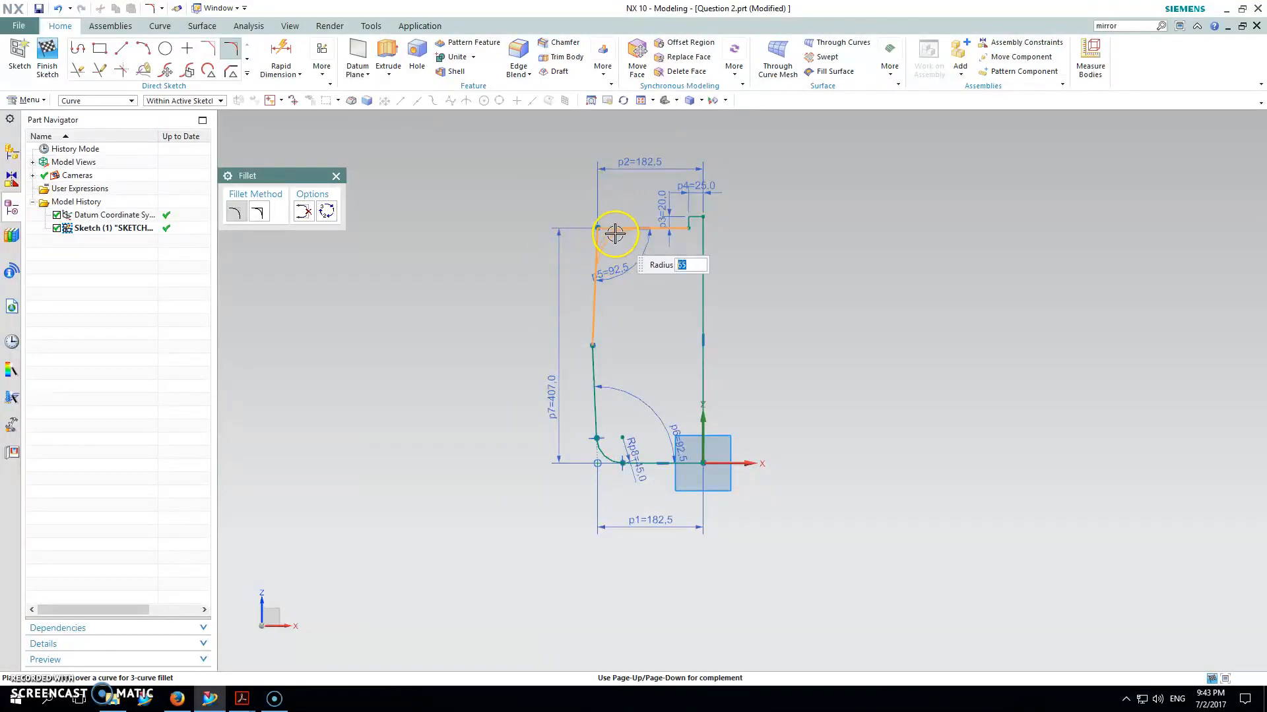
pyautogui.click(615, 234)
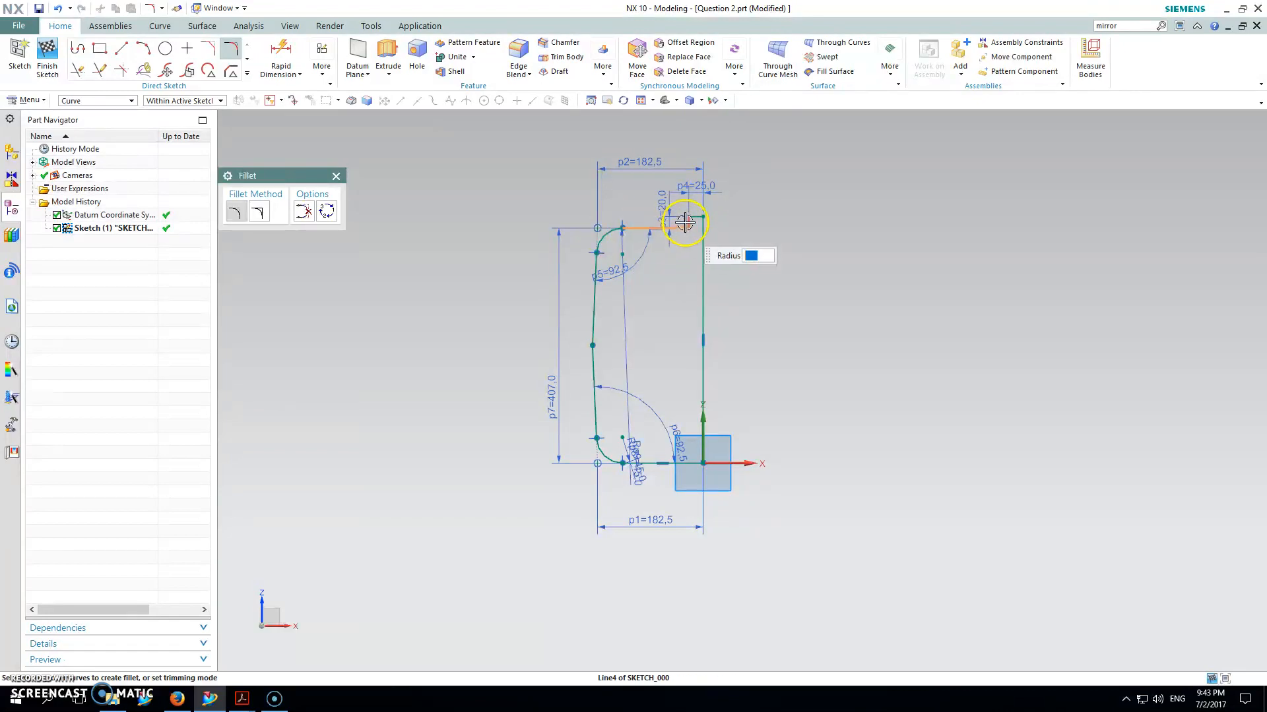
# Step: Add a first 12 mm fillet at the neck corner
pyautogui.click(687, 222)
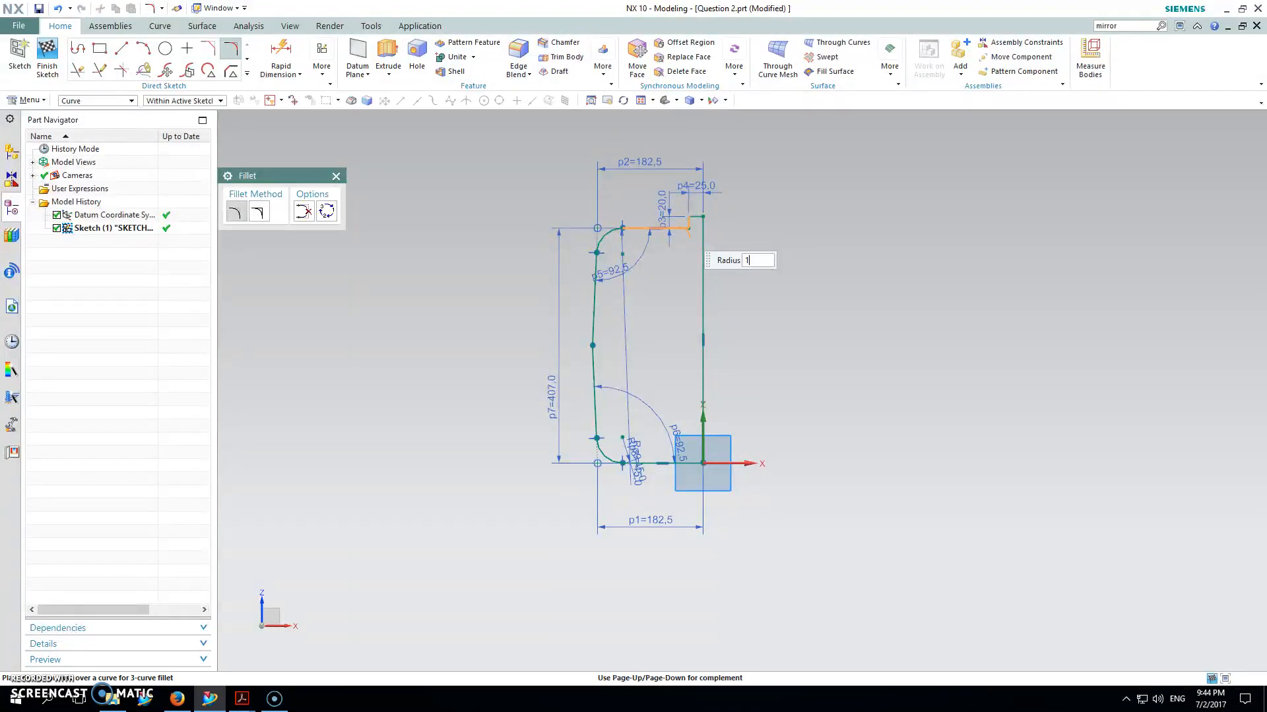
pyautogui.press('Return')
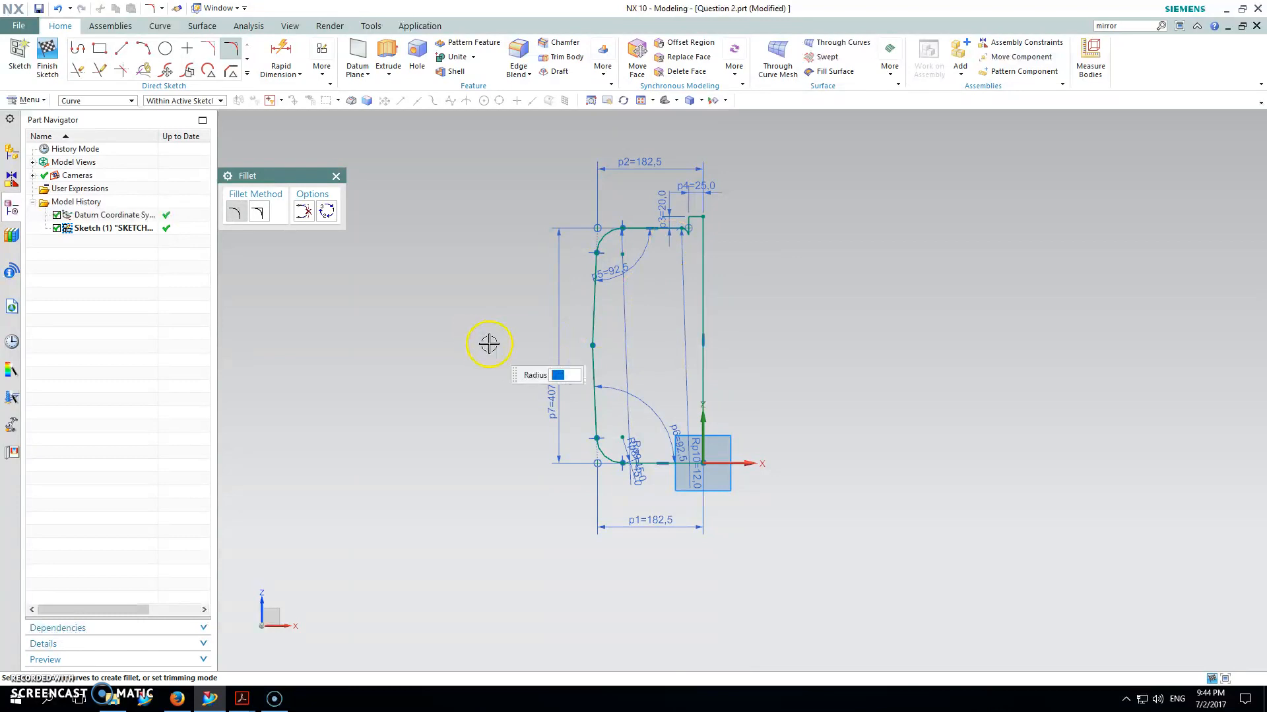
pyautogui.moveTo(692, 448); pyautogui.dragTo(671, 317)
pyautogui.scroll(5, 689, 234)
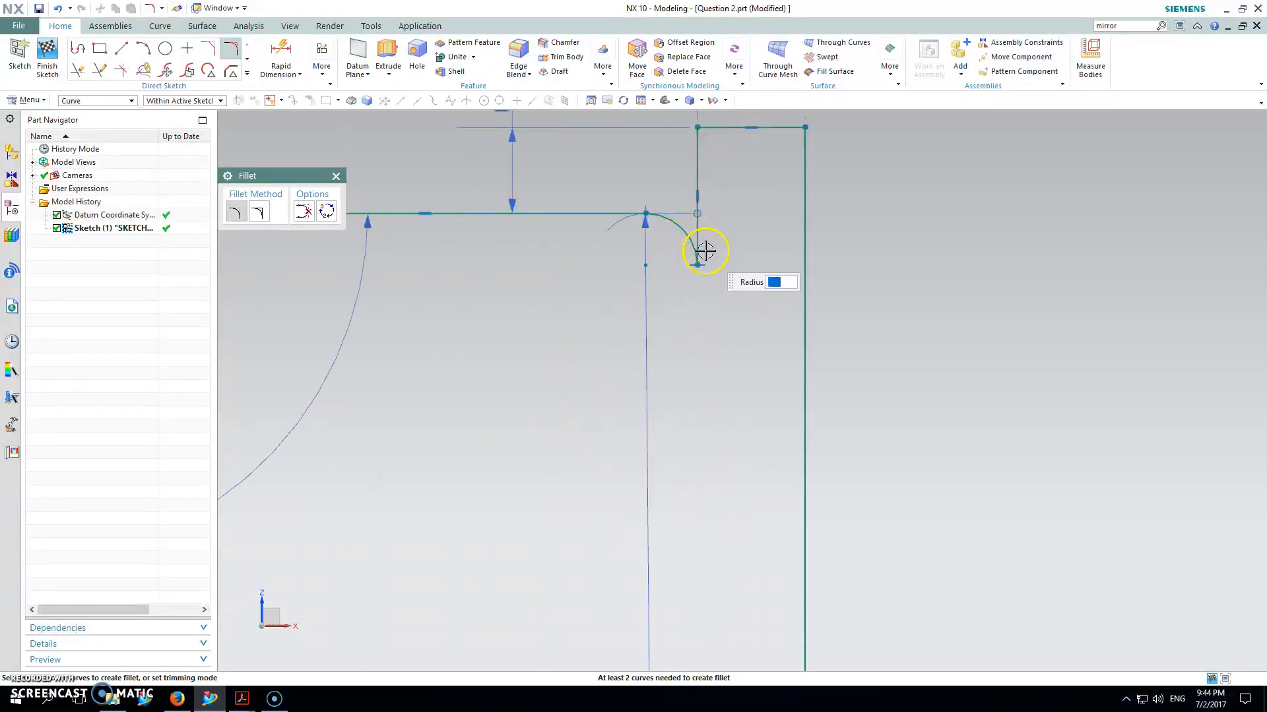
pyautogui.click(696, 255)
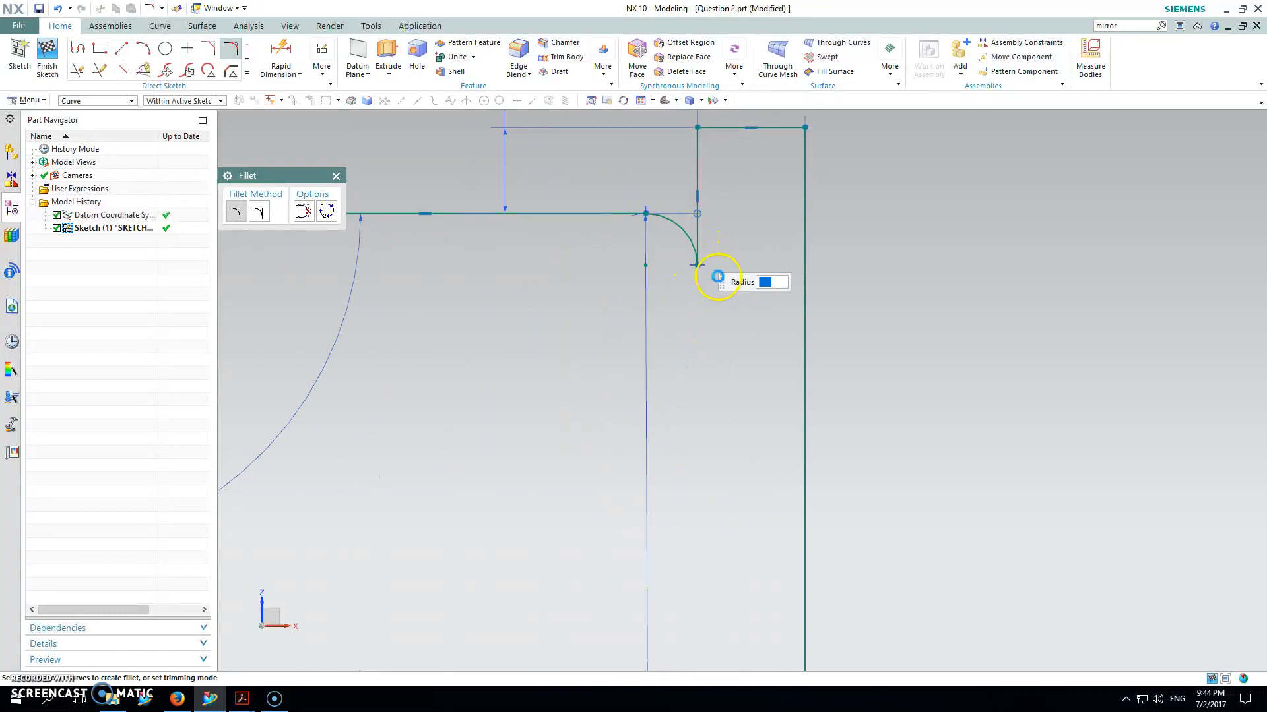
# Step: Undo the misplaced neck fillet and redo the R12 fillet between the shoulder and neck lines
pyautogui.hotkey('ctrl', 'z')
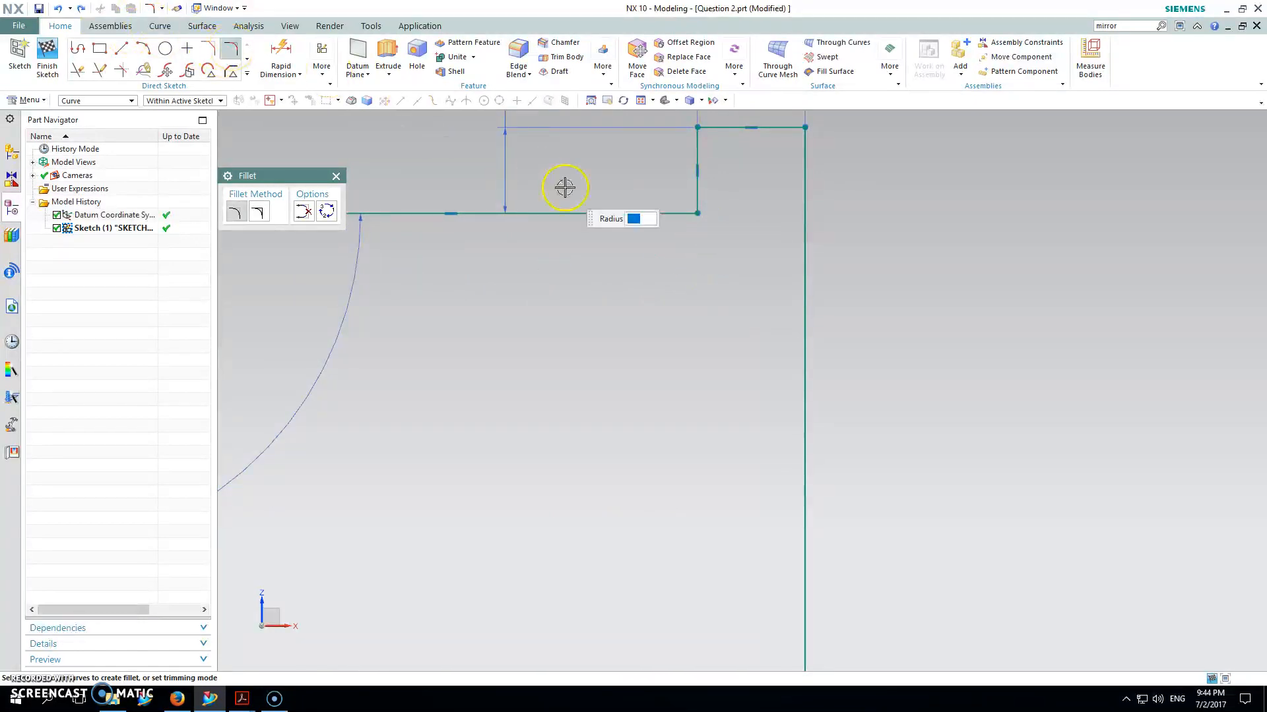
pyautogui.click(650, 212)
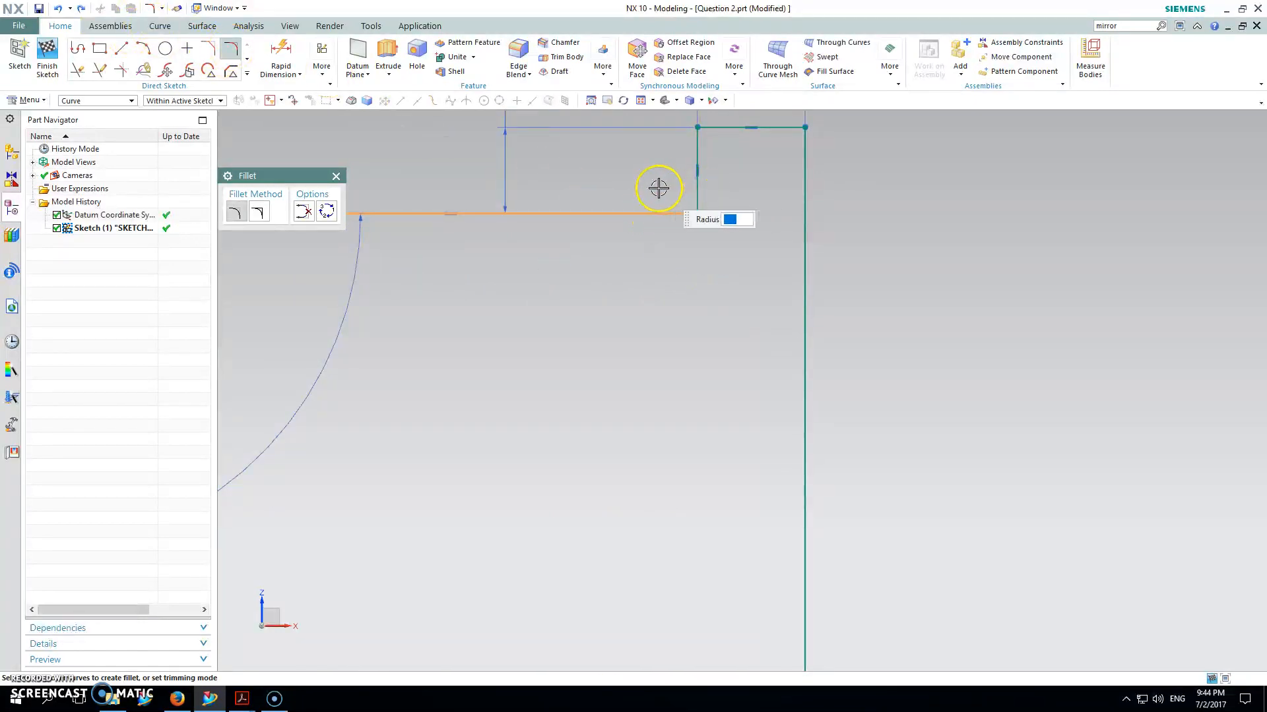
pyautogui.click(695, 188)
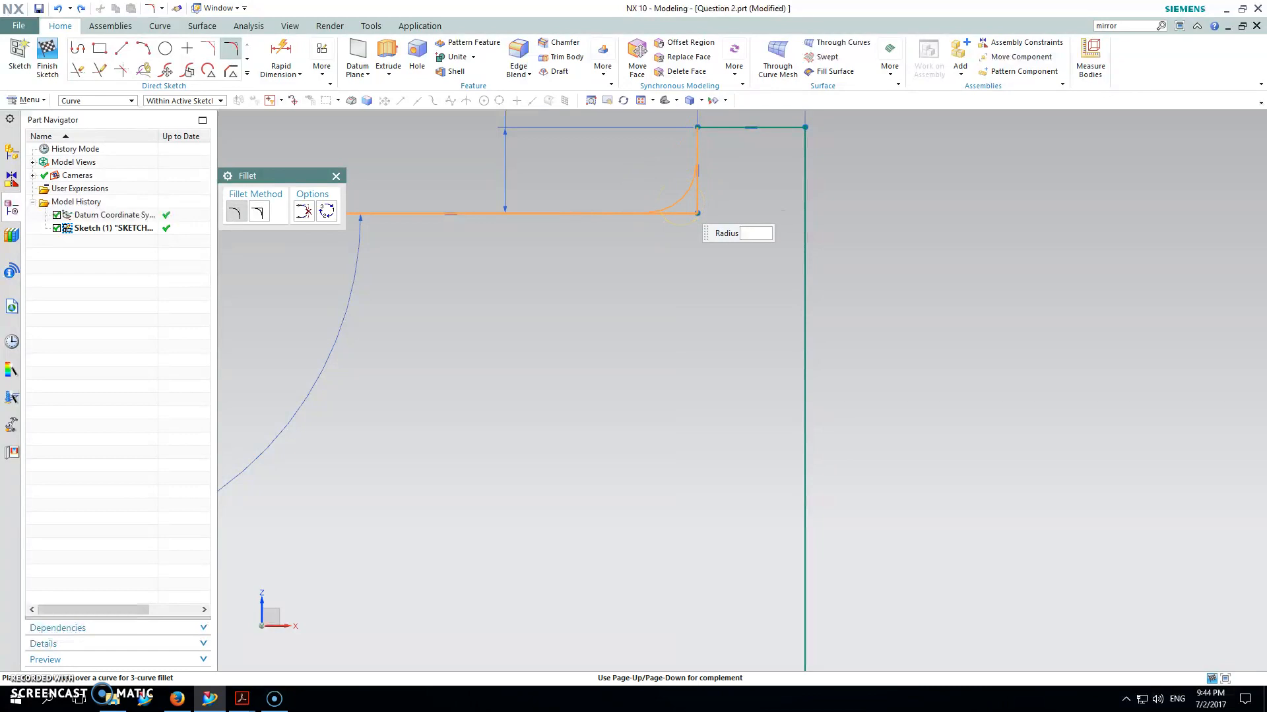
pyautogui.click(579, 260)
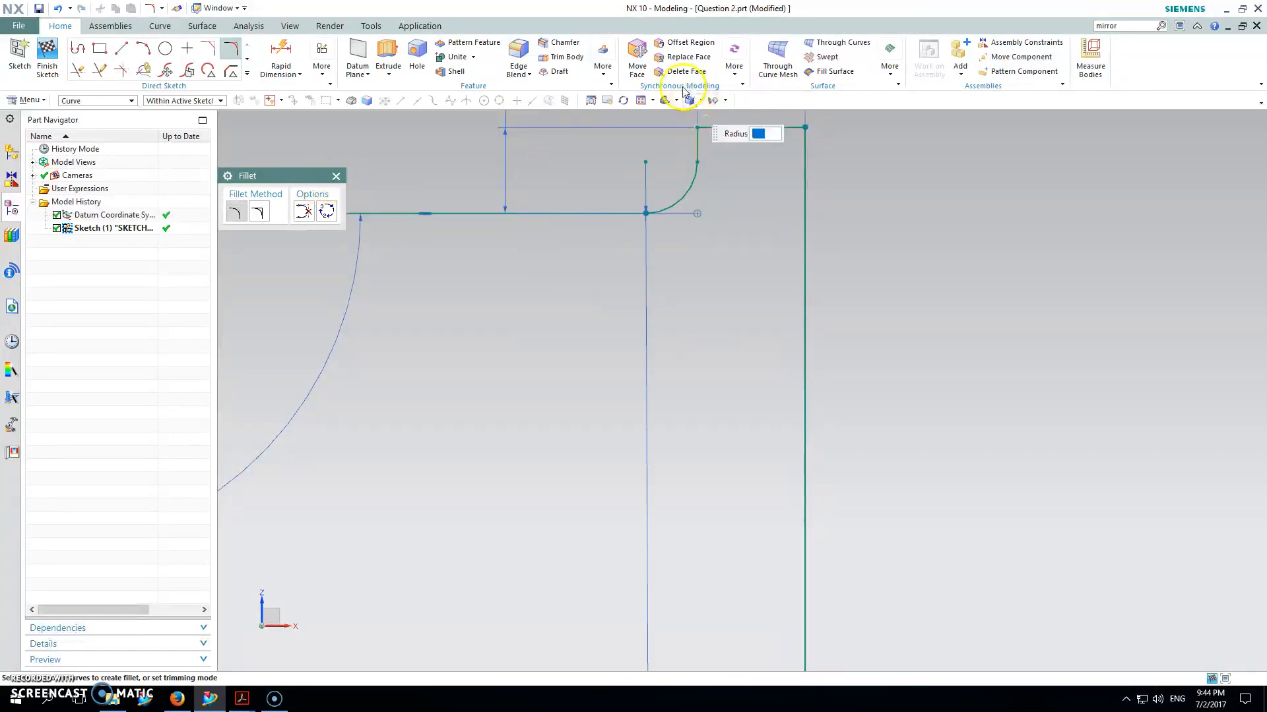
pyautogui.click(639, 100)
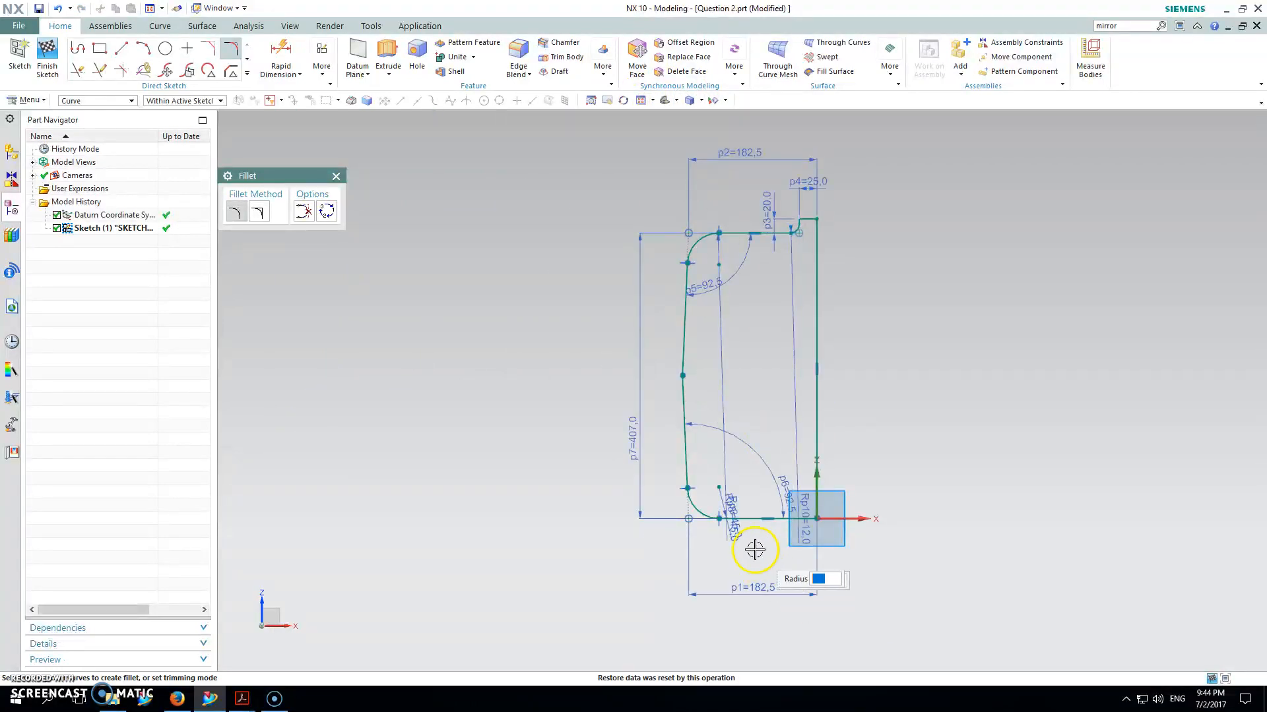
pyautogui.press('Escape')
# Step: Move the p1, both R45, p2, p4 and R12 dimension labels to clear spots around the profile
pyautogui.moveTo(757, 589)
pyautogui.mouseDown()
pyautogui.moveTo(764, 563)
pyautogui.moveTo(765, 575)
pyautogui.mouseUp()
pyautogui.moveTo(736, 523); pyautogui.dragTo(728, 465)
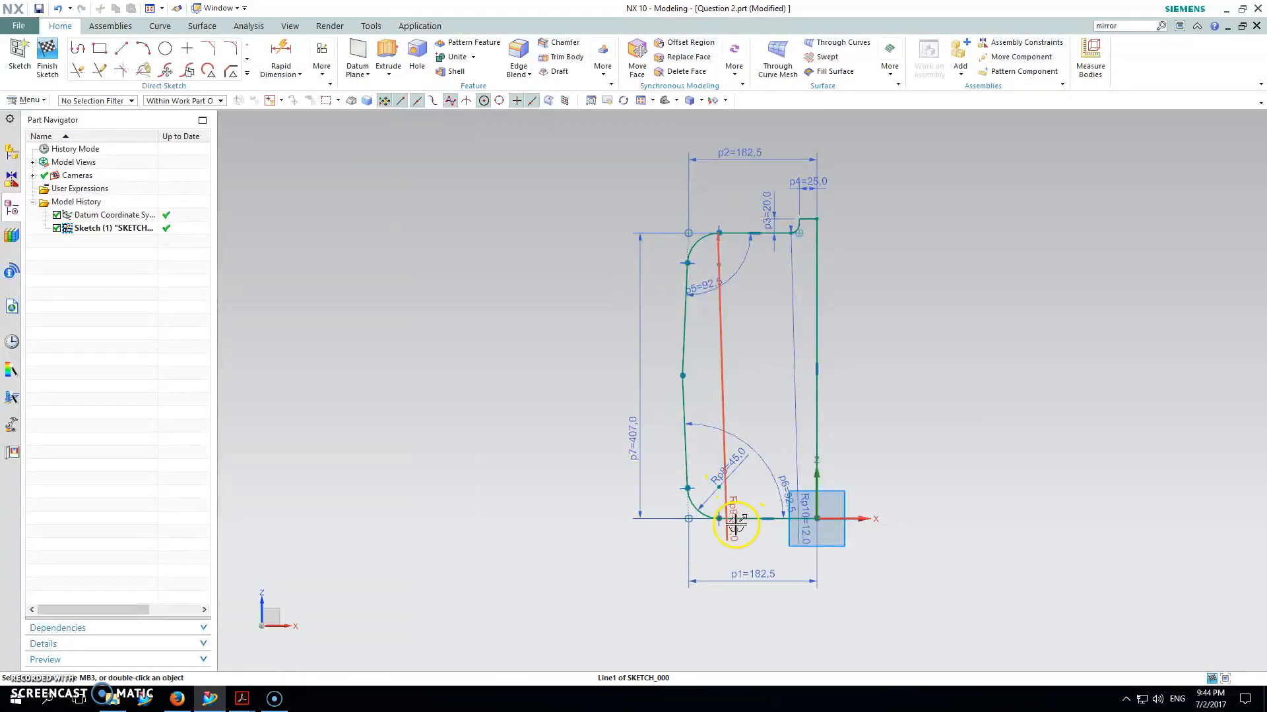
pyautogui.moveTo(735, 518)
pyautogui.mouseDown()
pyautogui.moveTo(739, 262)
pyautogui.moveTo(729, 271)
pyautogui.mouseUp()
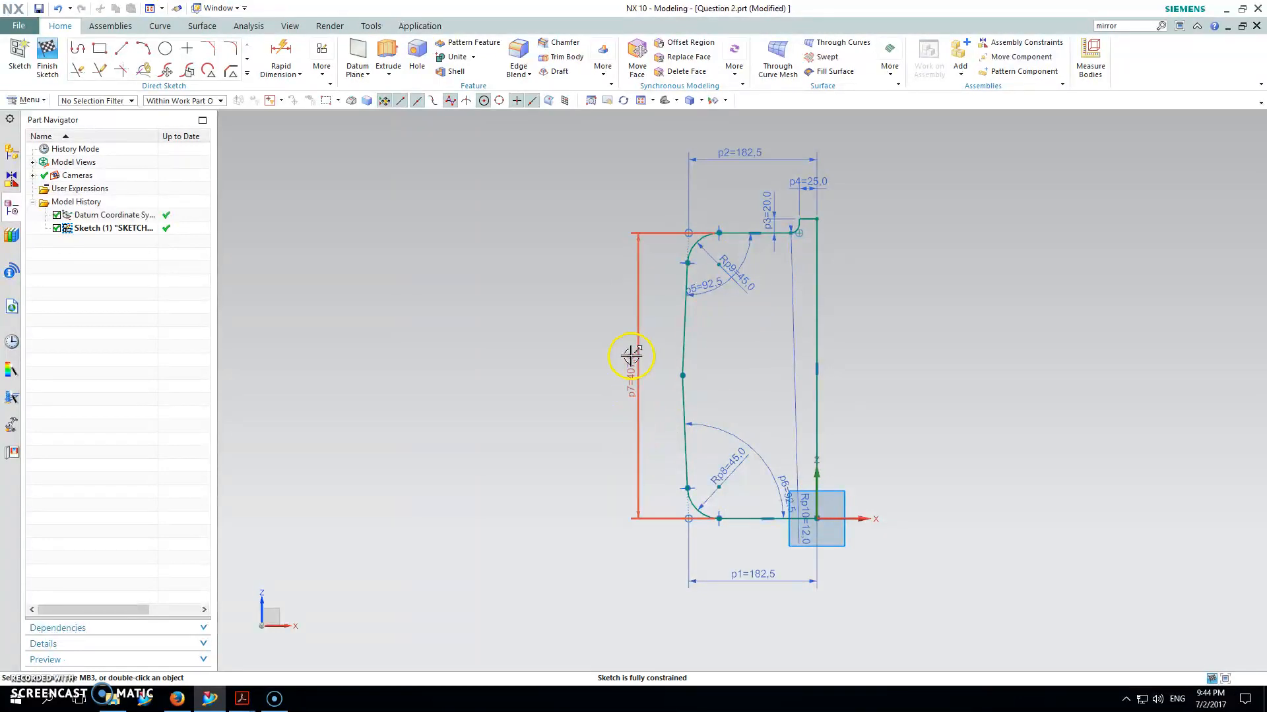
pyautogui.moveTo(757, 154); pyautogui.dragTo(780, 145)
pyautogui.moveTo(808, 184); pyautogui.dragTo(759, 203)
pyautogui.moveTo(804, 267); pyautogui.dragTo(772, 198)
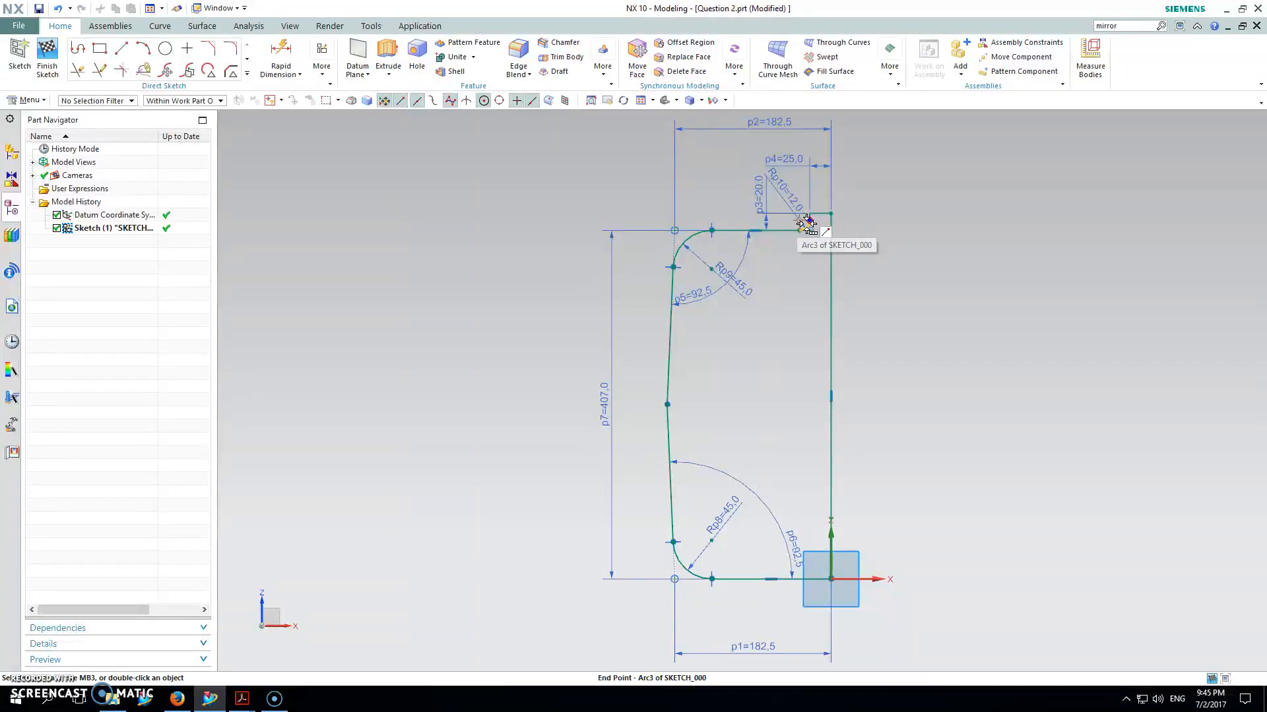
# Step: Start a revolve with the axis along Z, then cancel it without creating a body
pyautogui.click(659, 306)
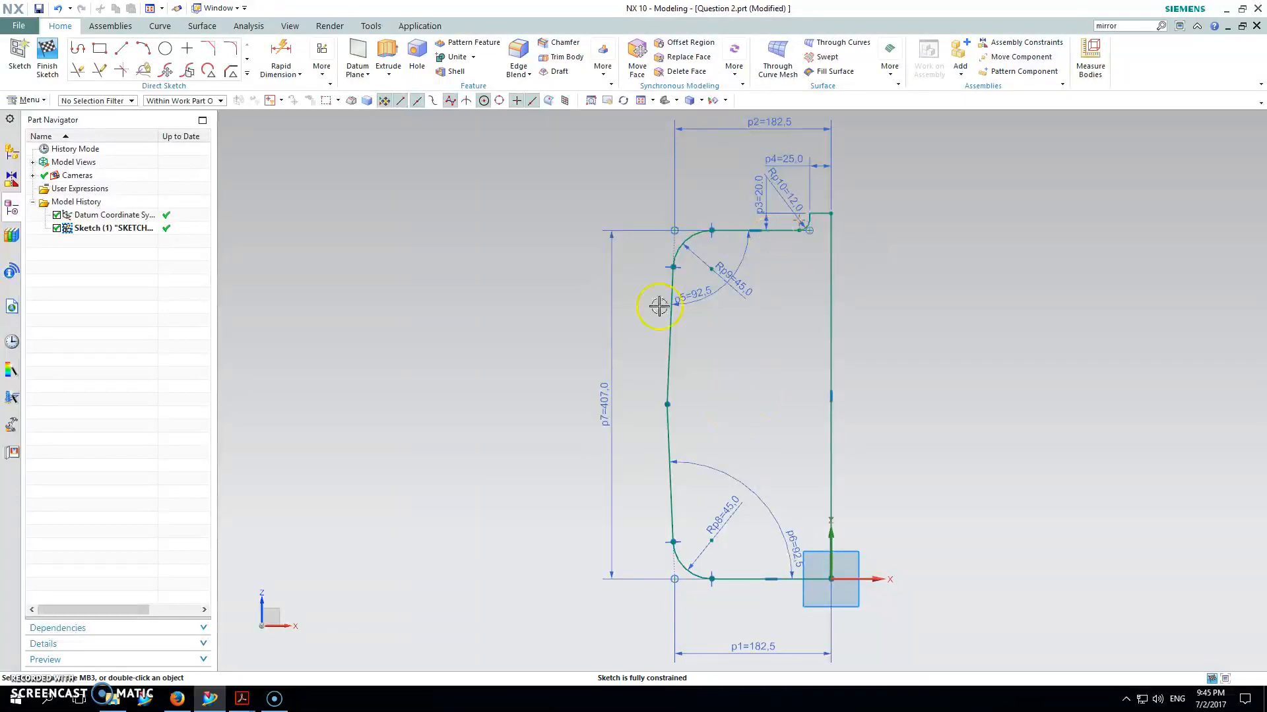
pyautogui.click(389, 75)
pyautogui.click(399, 106)
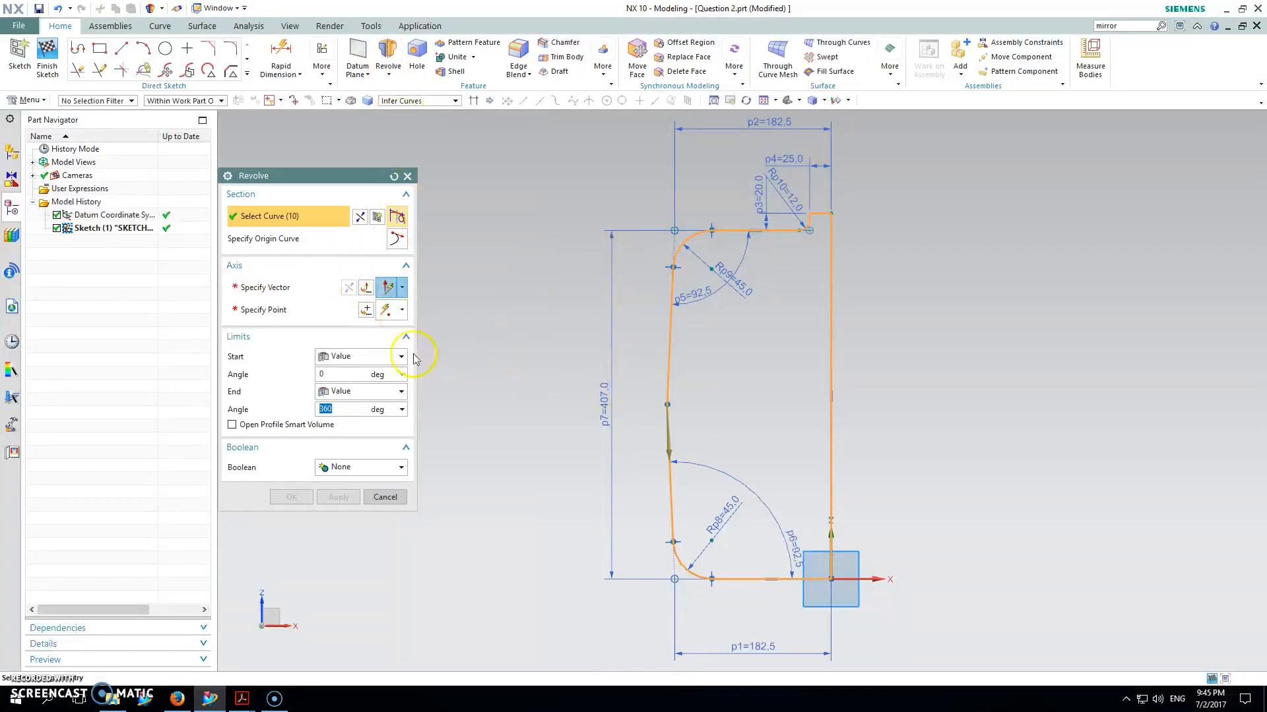
pyautogui.click(282, 293)
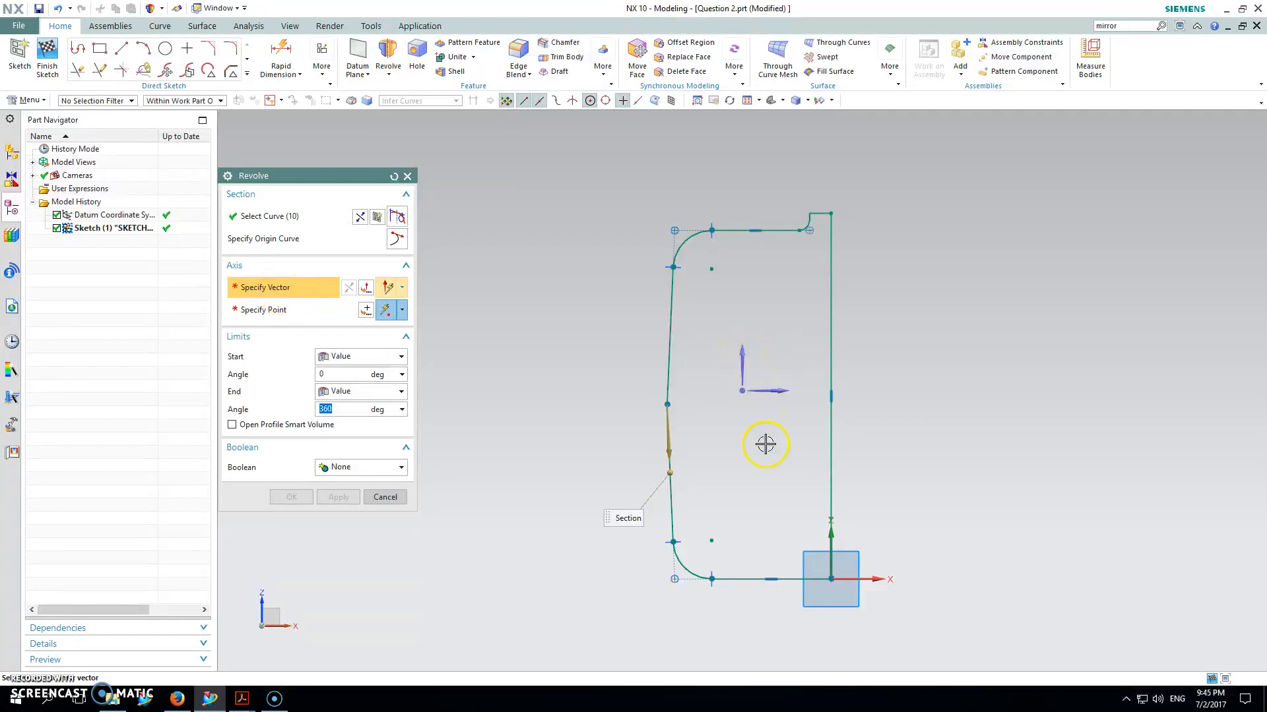
pyautogui.click(740, 362)
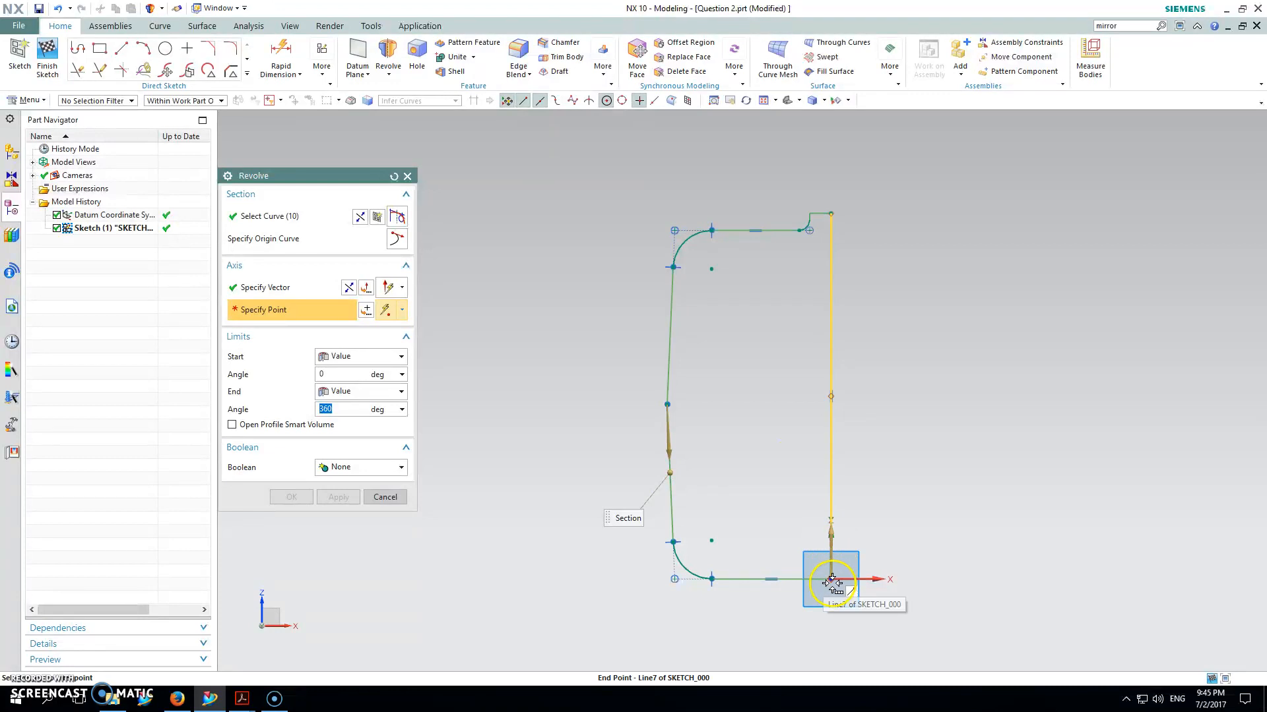
pyautogui.click(291, 288)
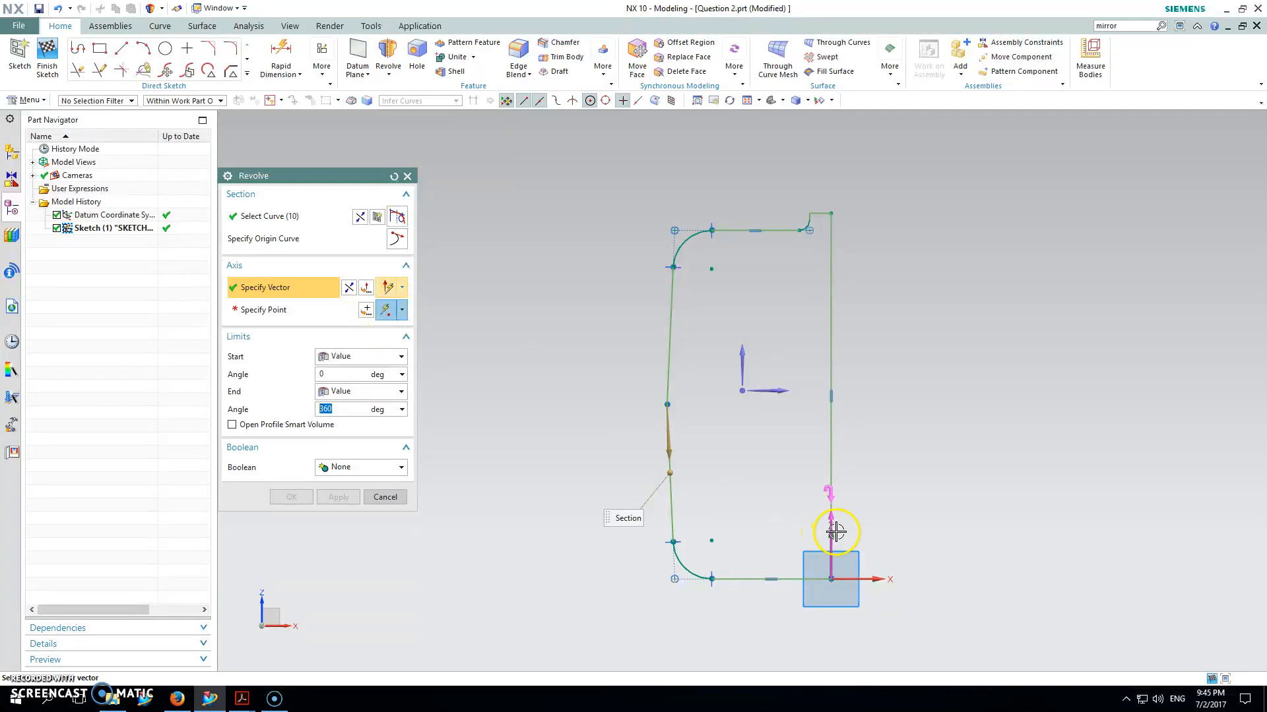
pyautogui.press('Escape')
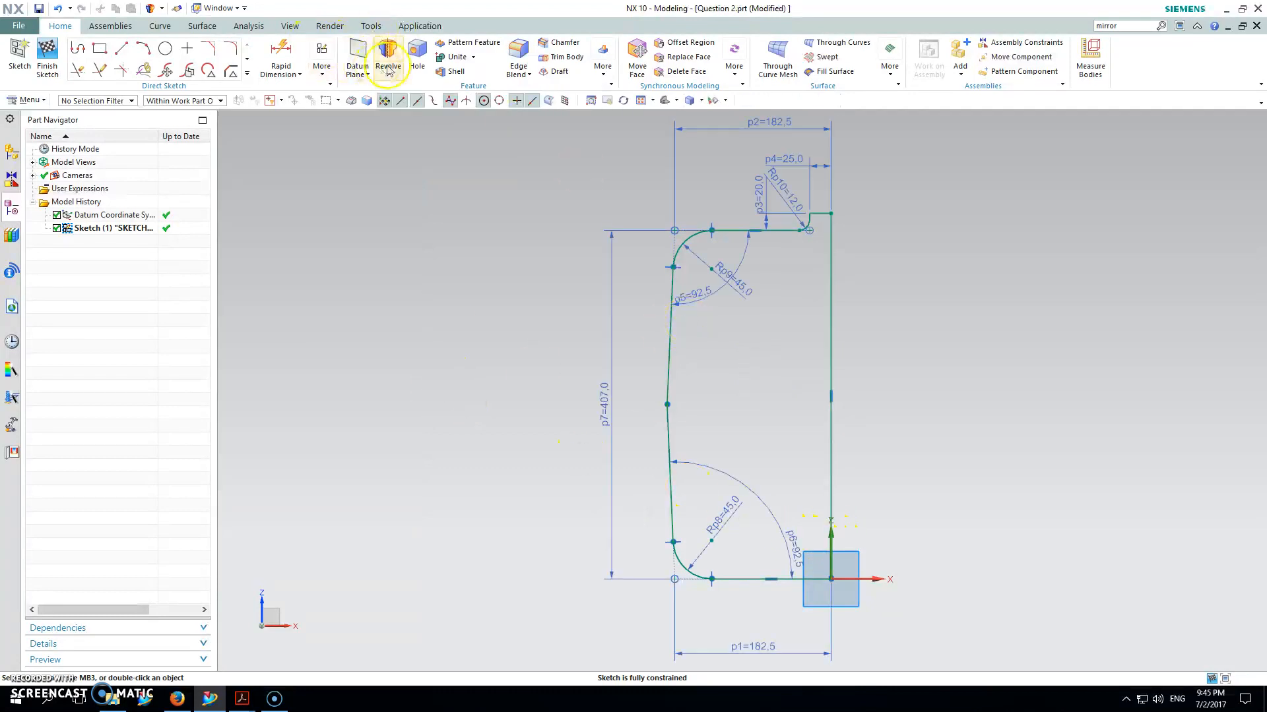
# Step: Revolve the profile 360° about the right vertical line to create the tank solid
pyautogui.click(388, 49)
pyautogui.click(310, 287)
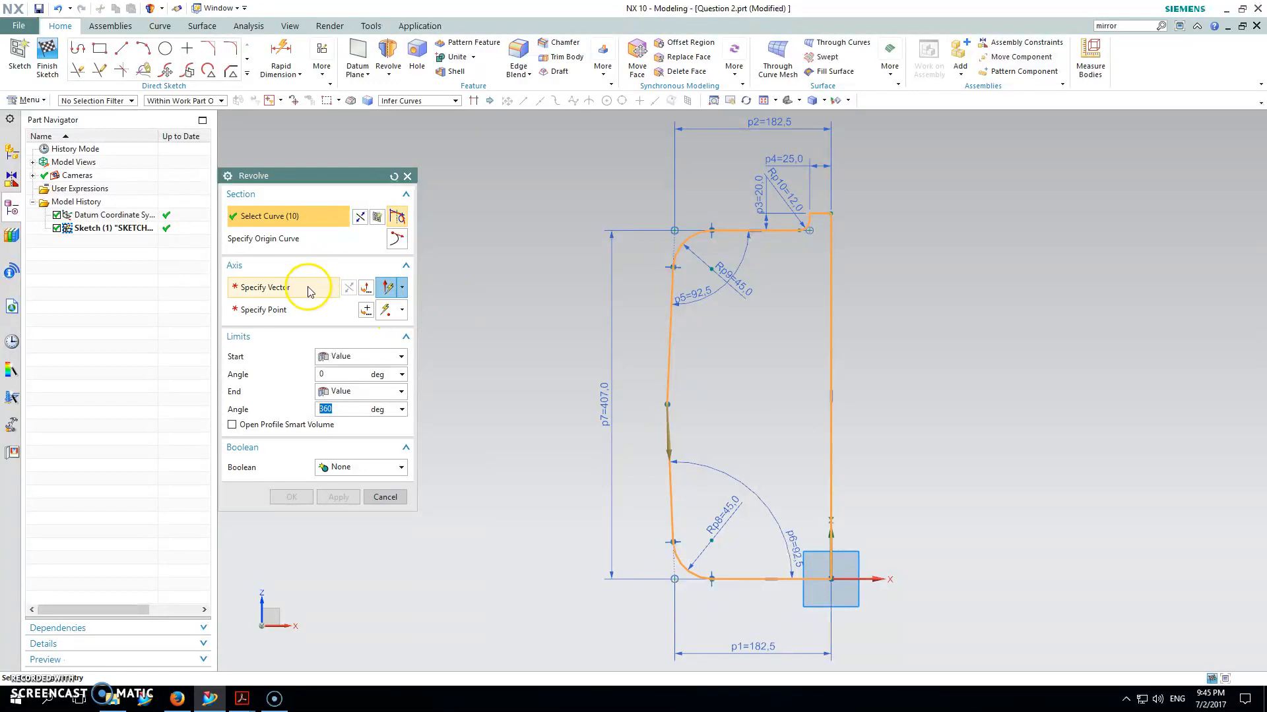
pyautogui.moveTo(834, 558)
pyautogui.mouseDown(button='middle')
pyautogui.moveTo(825, 578)
pyautogui.moveTo(808, 566)
pyautogui.mouseUp(button='middle')
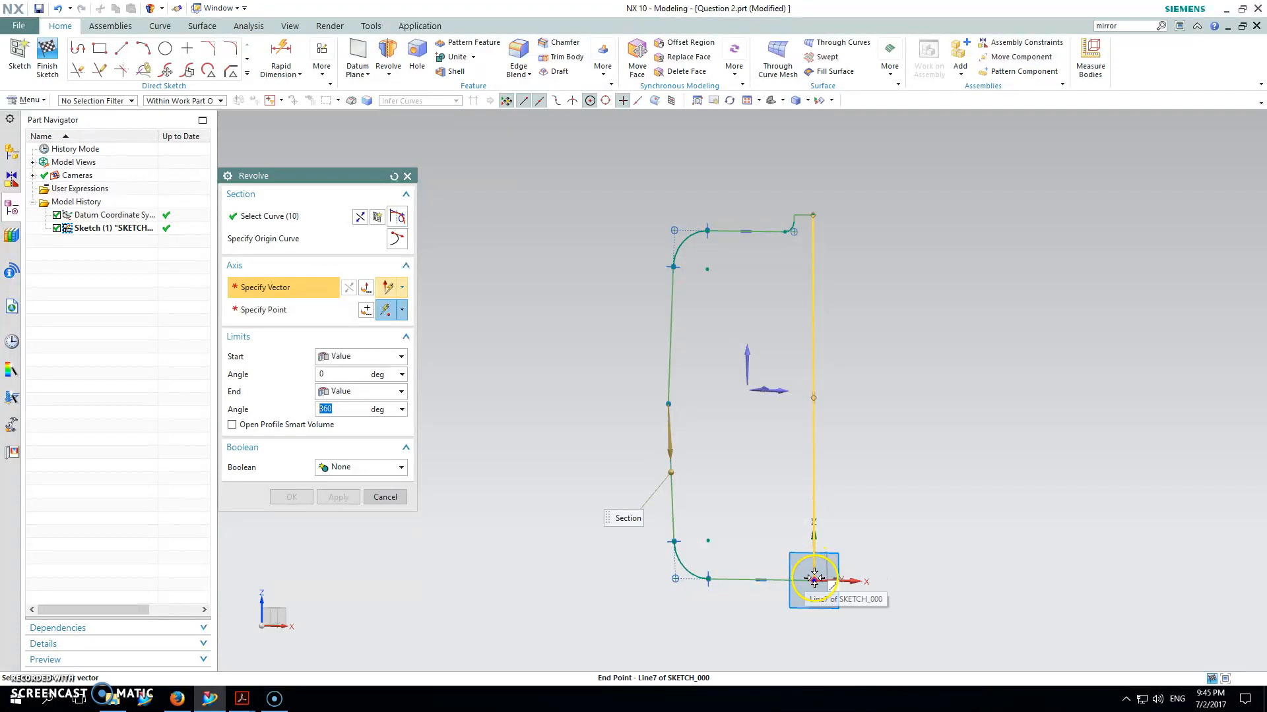
pyautogui.click(814, 571)
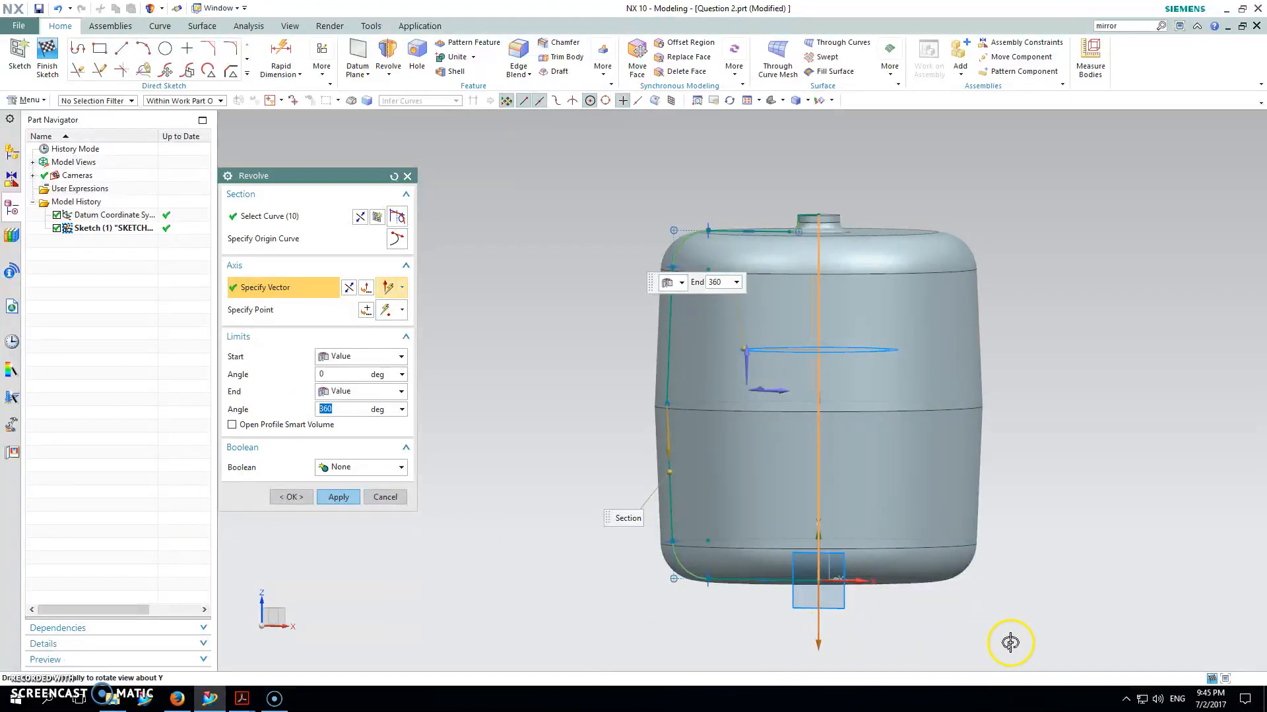
pyautogui.click(362, 499)
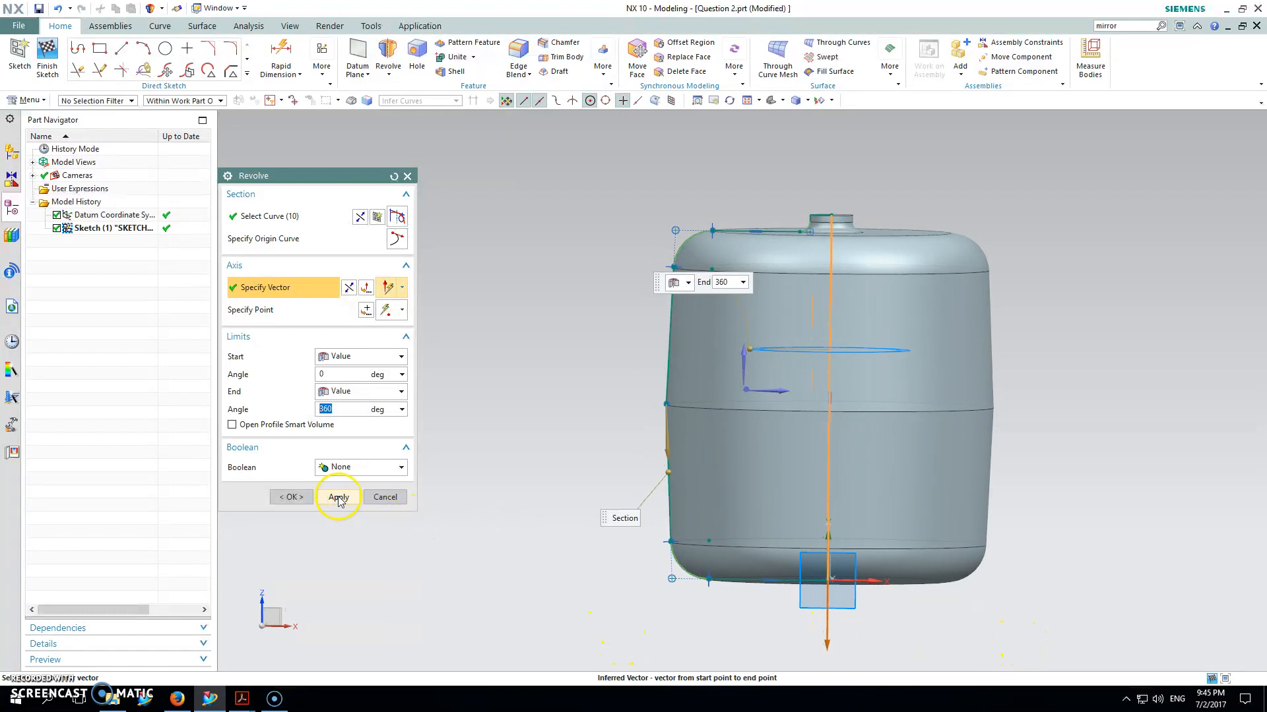
pyautogui.moveTo(776, 370); pyautogui.dragTo(752, 421, button='middle')
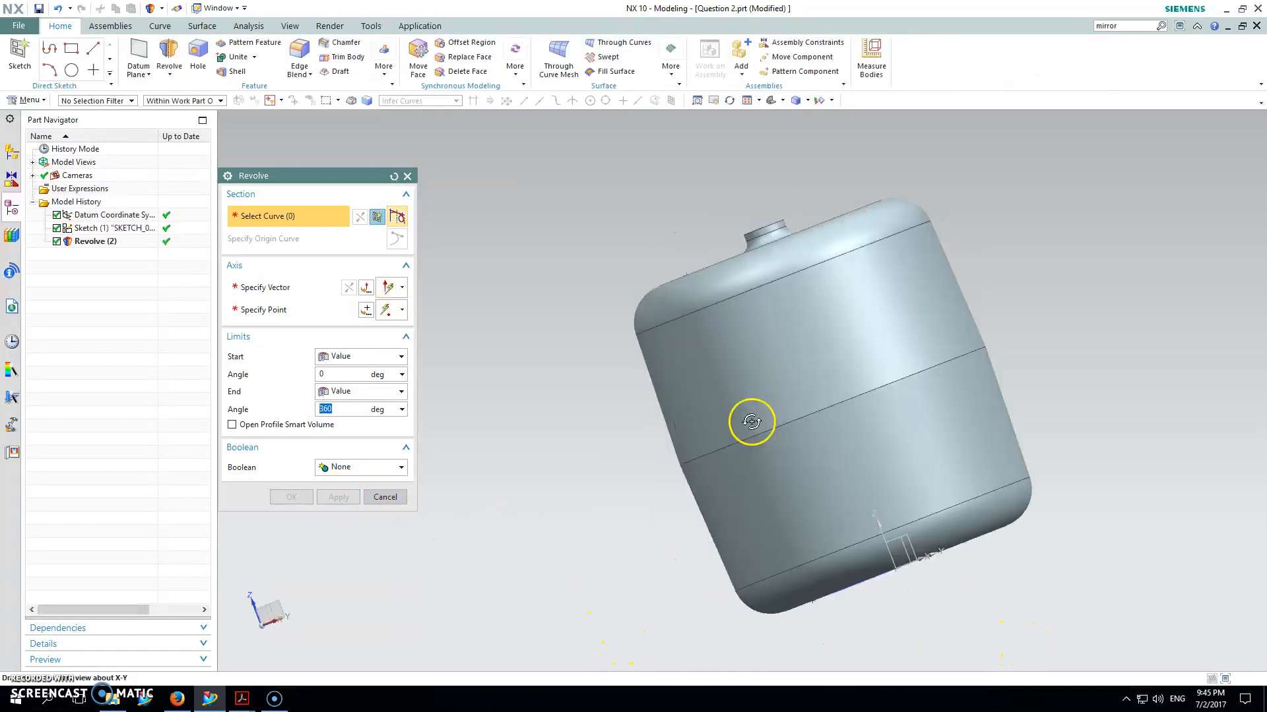
pyautogui.click(407, 176)
# Step: Cut a section through the tank along the vertical YZ datum plane
pyautogui.moveTo(446, 203); pyautogui.dragTo(461, 164, button='middle')
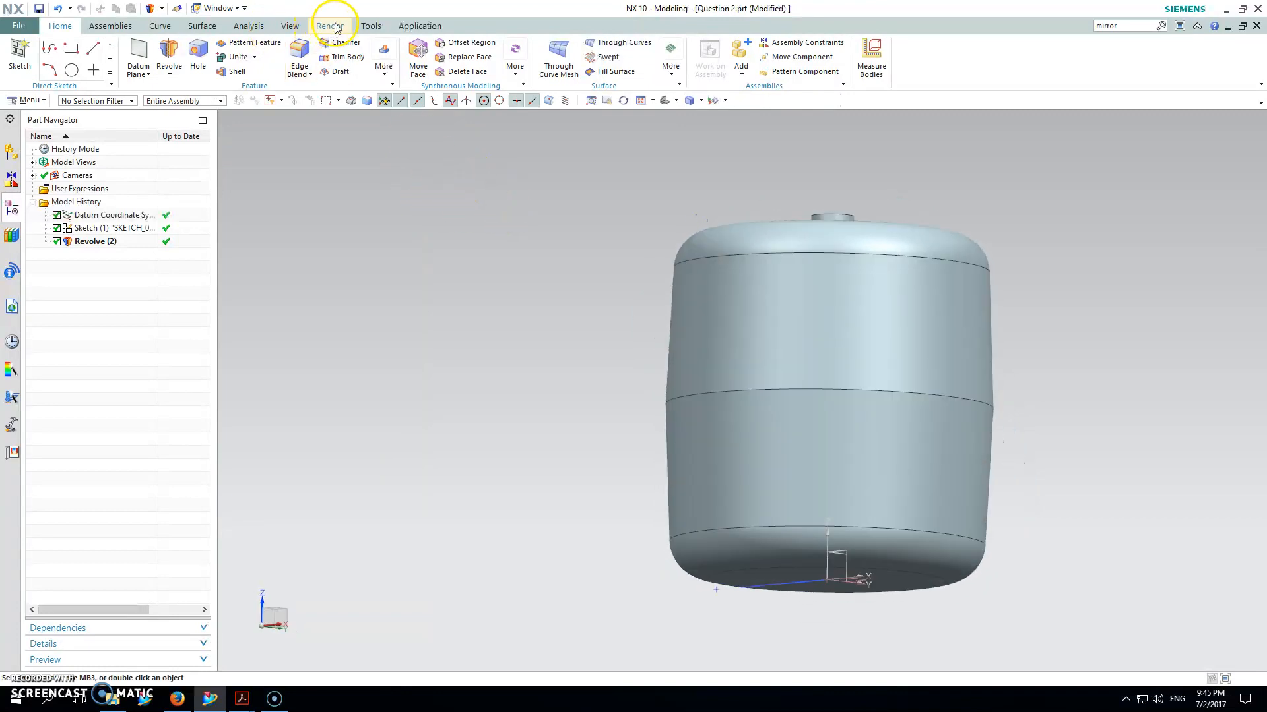
pyautogui.click(289, 26)
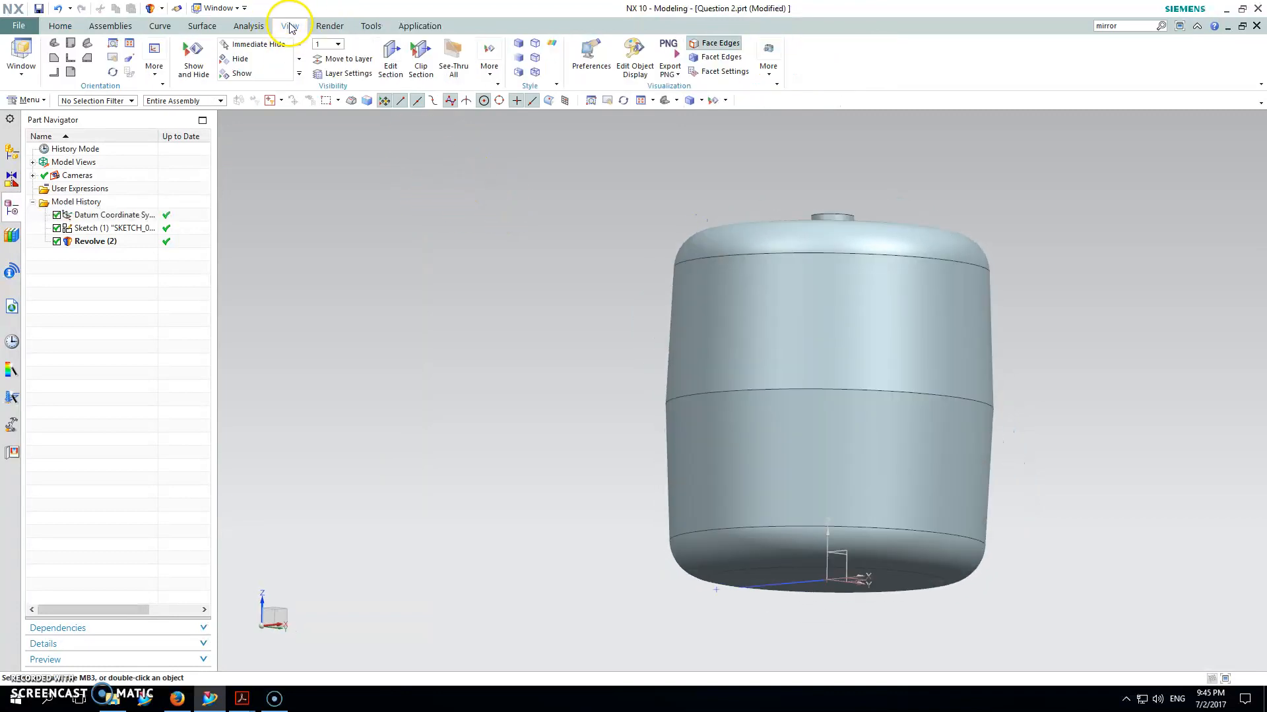
pyautogui.click(393, 60)
pyautogui.middleClick(572, 212)
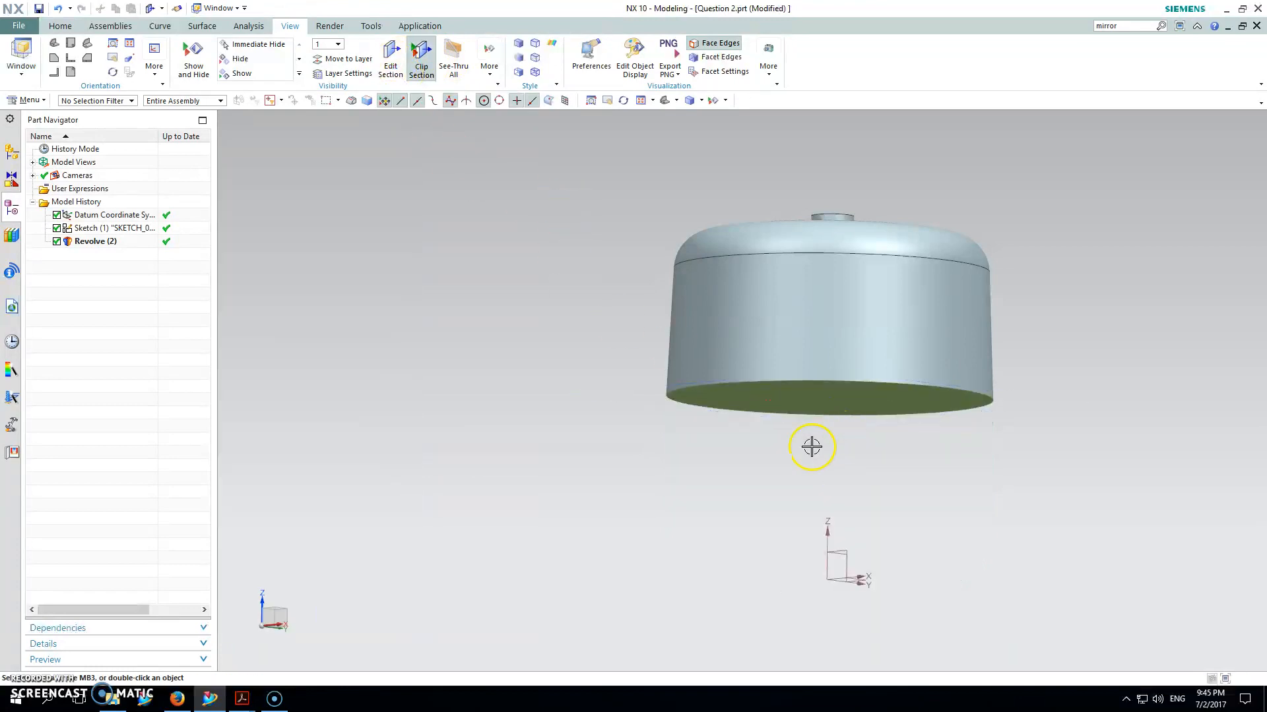
pyautogui.click(391, 63)
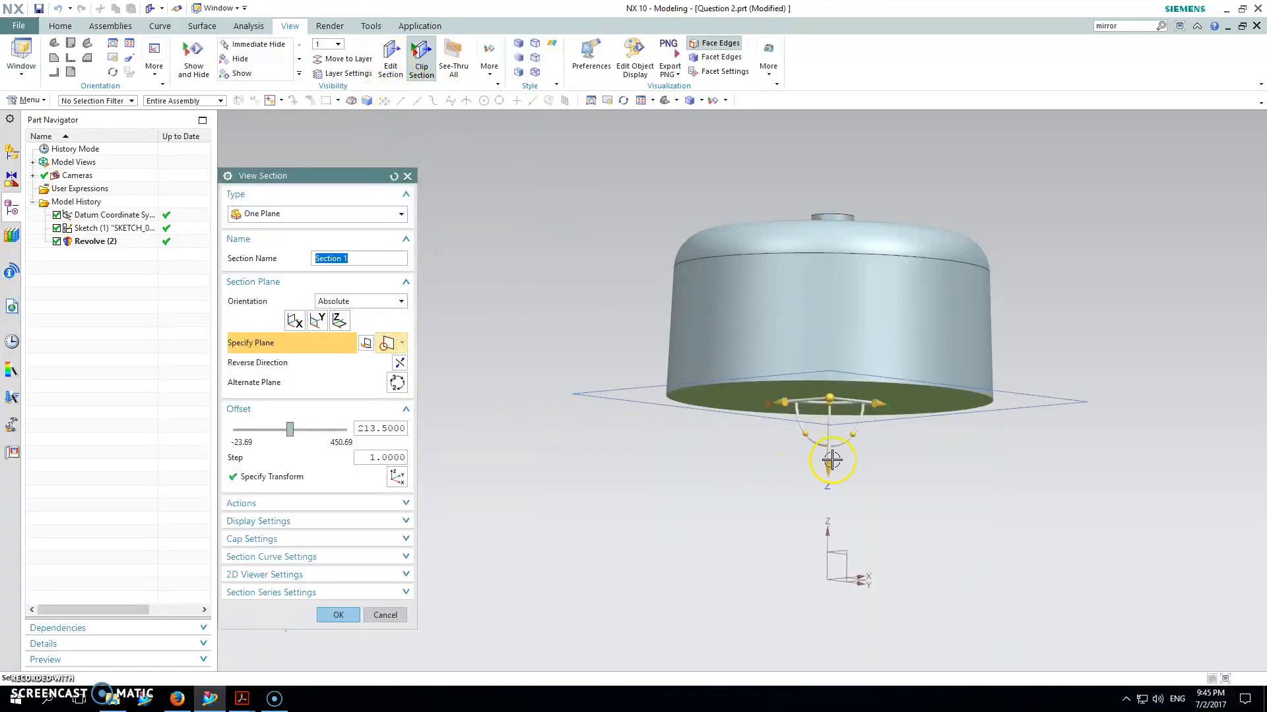
pyautogui.click(839, 560)
pyautogui.click(338, 613)
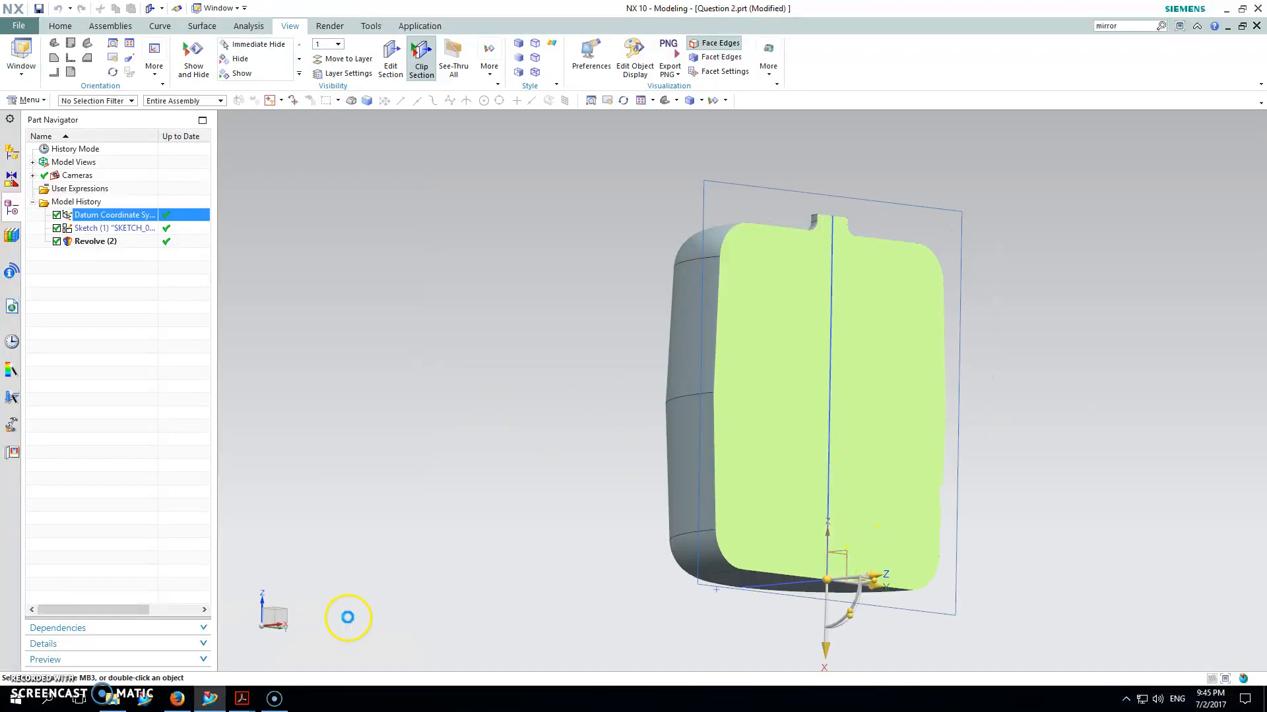
# Step: Inspect the cut interior, then switch the section off to show the whole tank
pyautogui.moveTo(640, 319); pyautogui.dragTo(481, 317, button='middle')
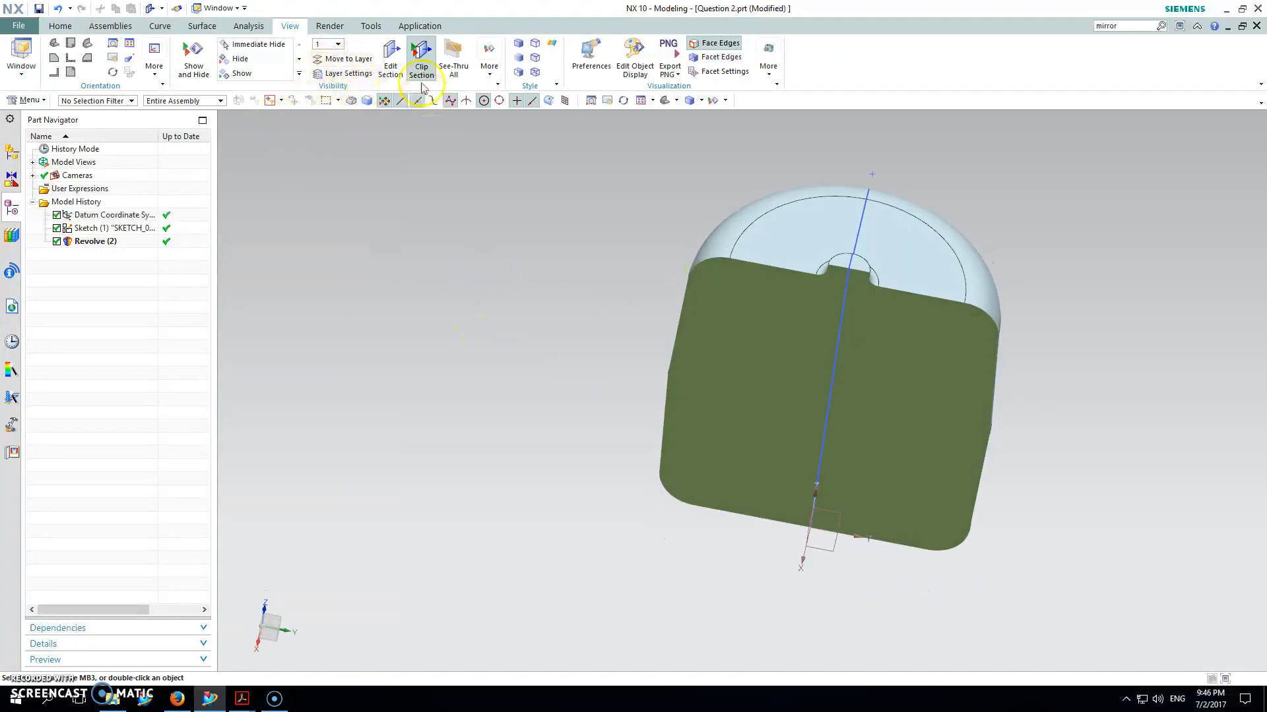
pyautogui.click(421, 60)
pyautogui.moveTo(498, 251); pyautogui.dragTo(502, 232, button='middle')
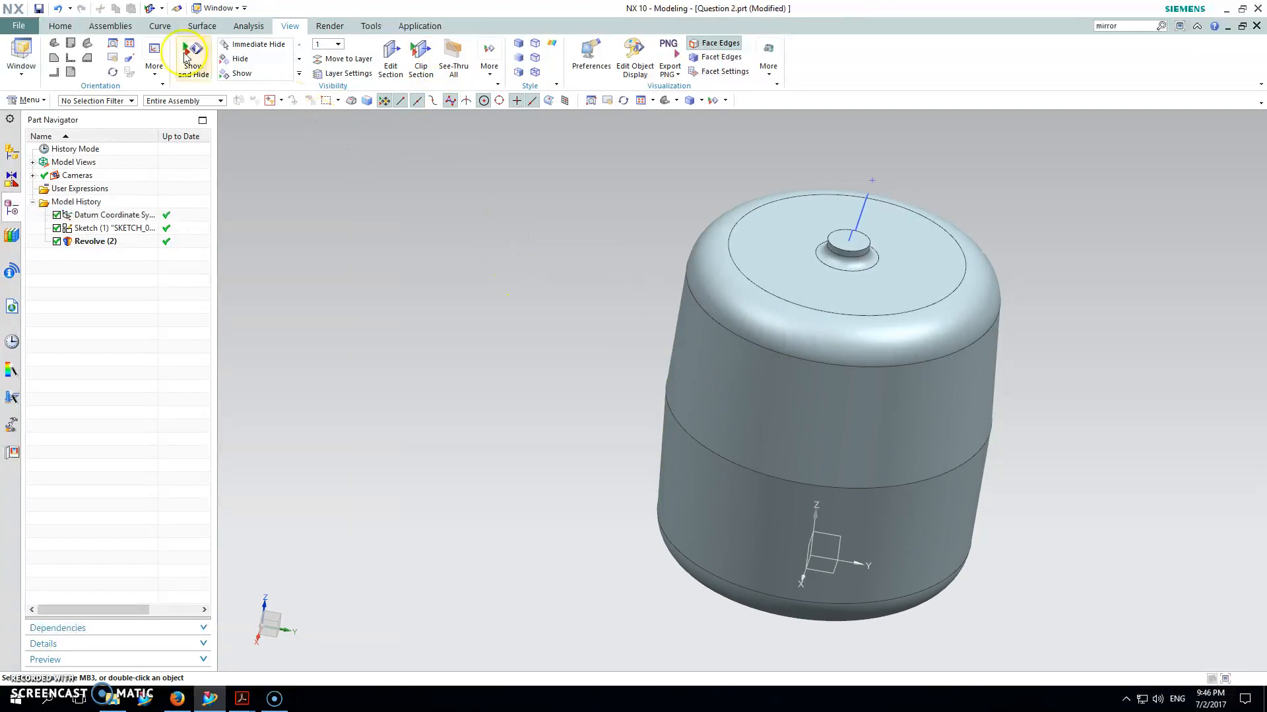
pyautogui.click(60, 26)
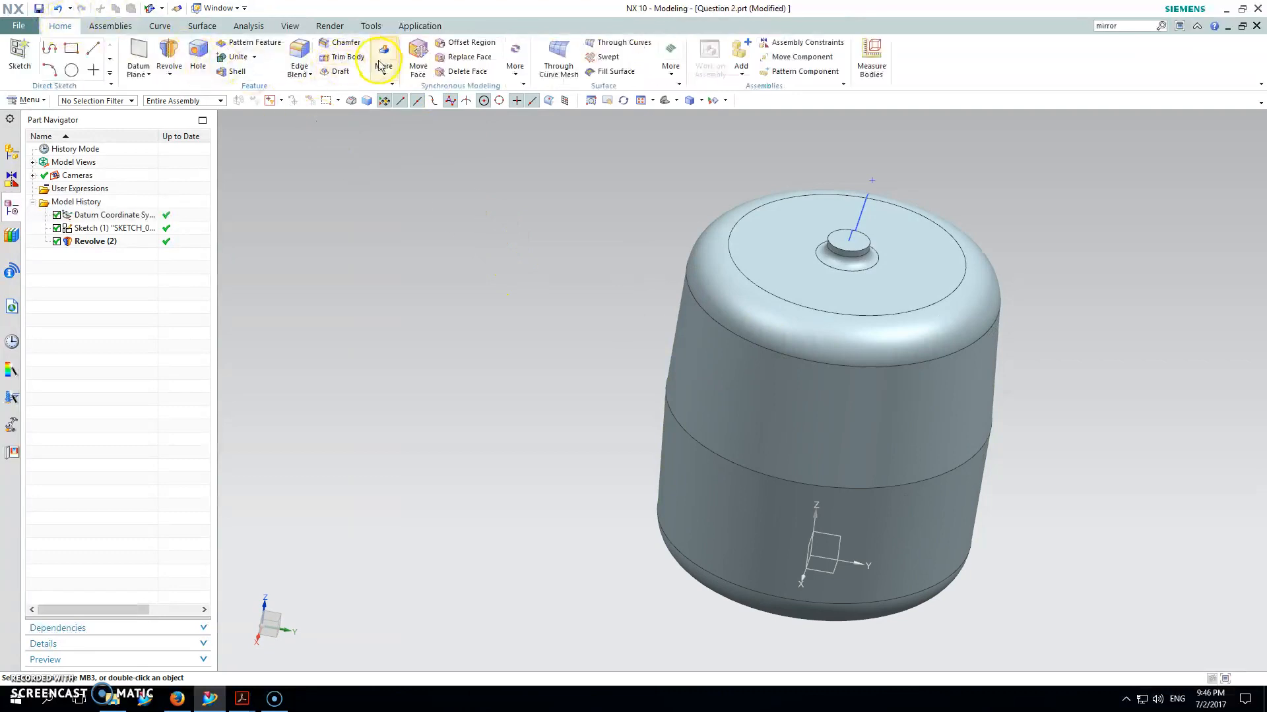
# Step: Shell the tank to 4 mm wall thickness, removing the neck's top face
pyautogui.click(236, 72)
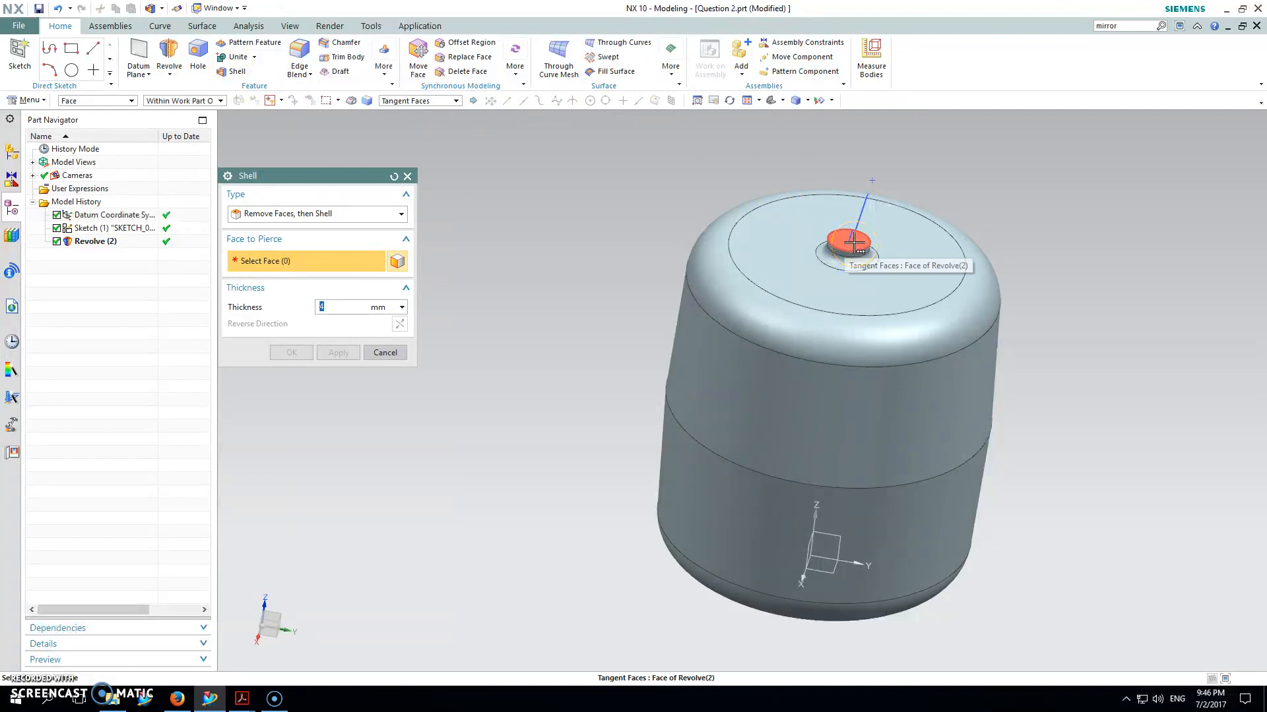
pyautogui.moveTo(853, 245)
pyautogui.click(917, 250)
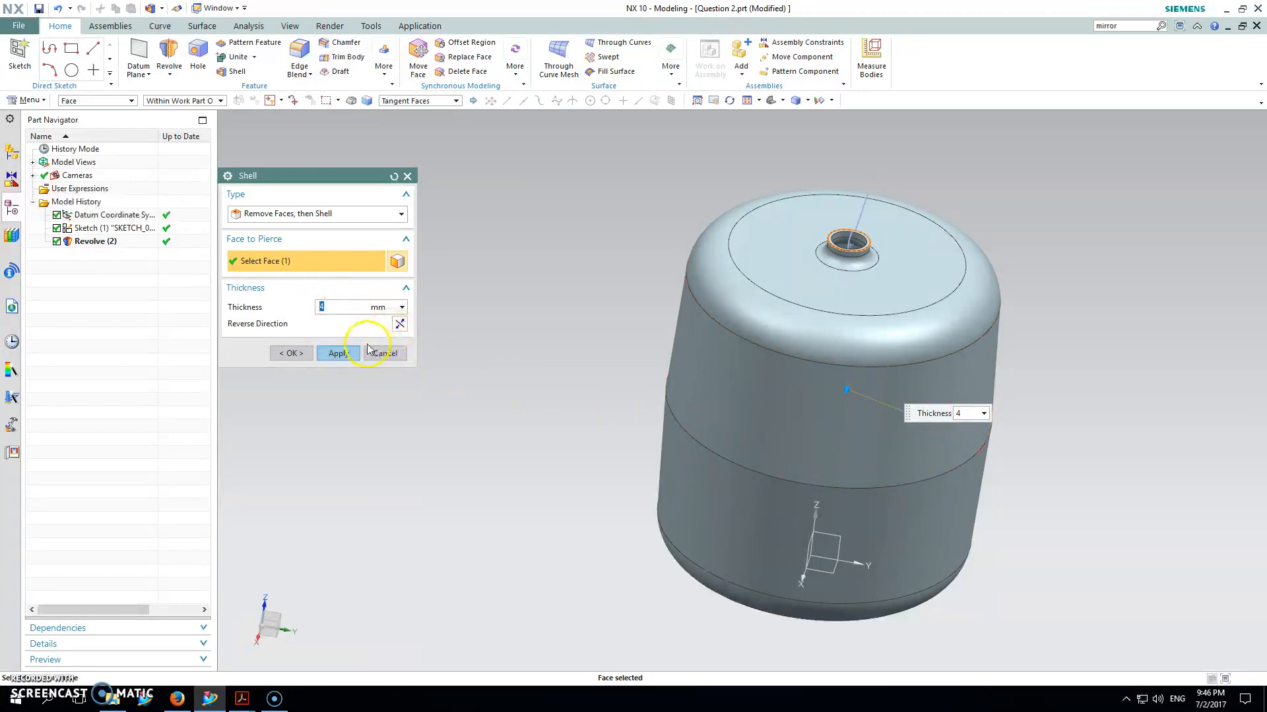
pyautogui.click(340, 355)
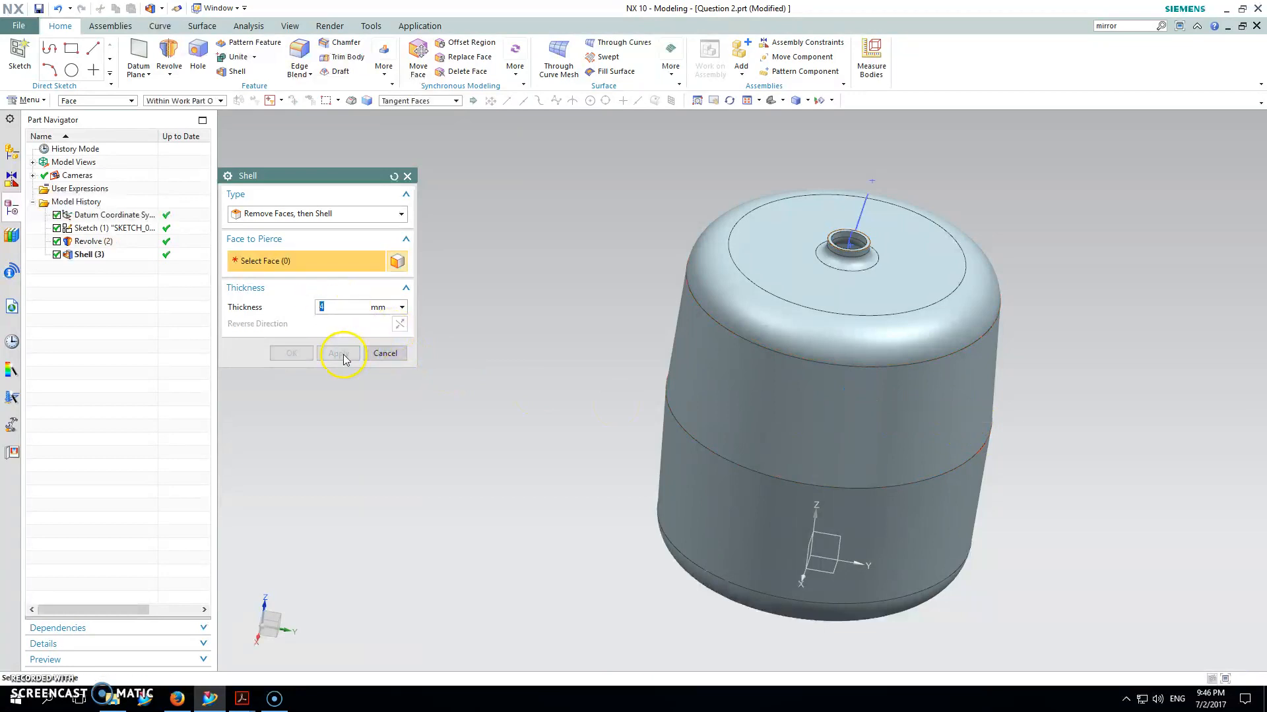
pyautogui.click(390, 351)
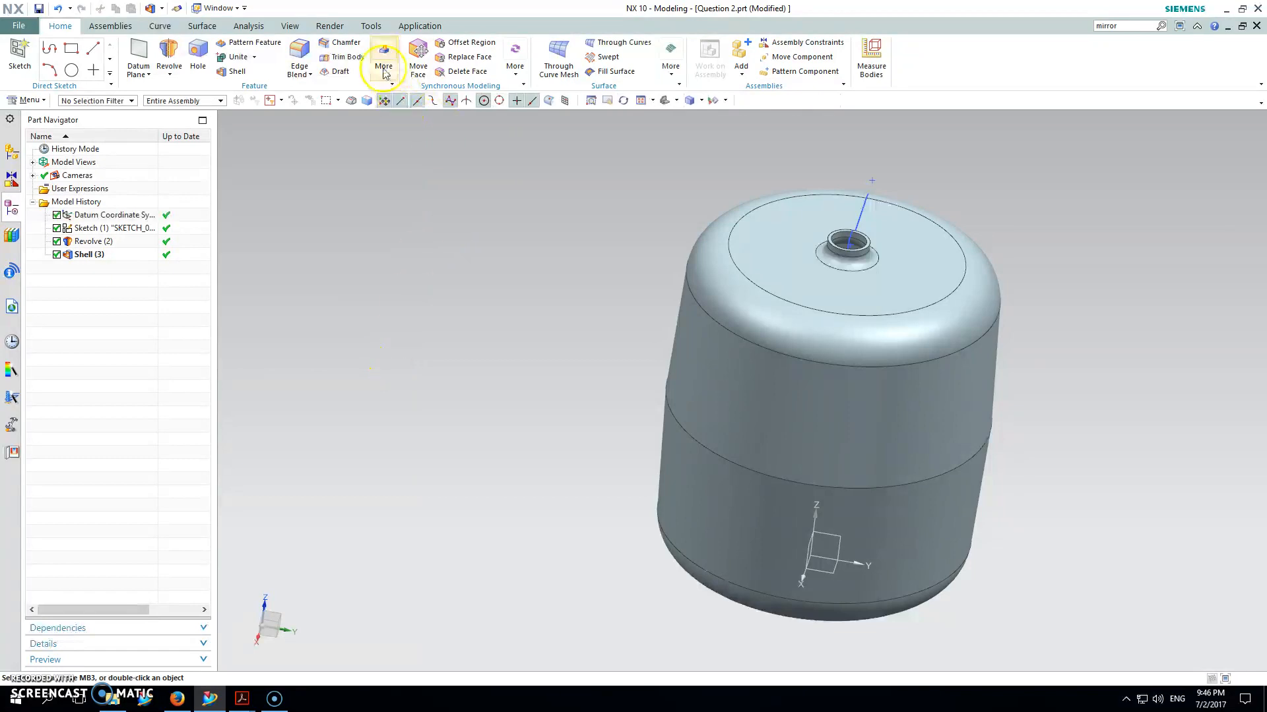
# Step: Check the hollow walls with a section cut, then turn the section off again
pyautogui.click(290, 26)
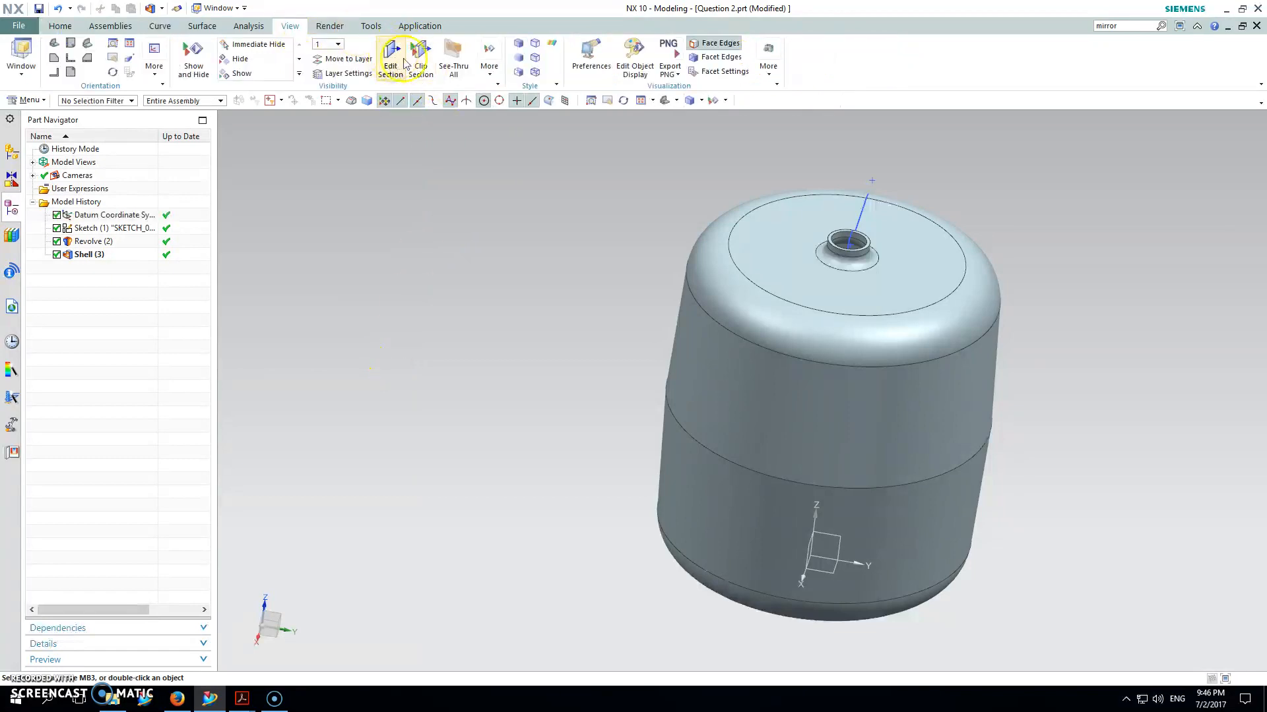
pyautogui.click(420, 60)
pyautogui.moveTo(631, 260); pyautogui.dragTo(837, 274, button='middle')
pyautogui.click(421, 61)
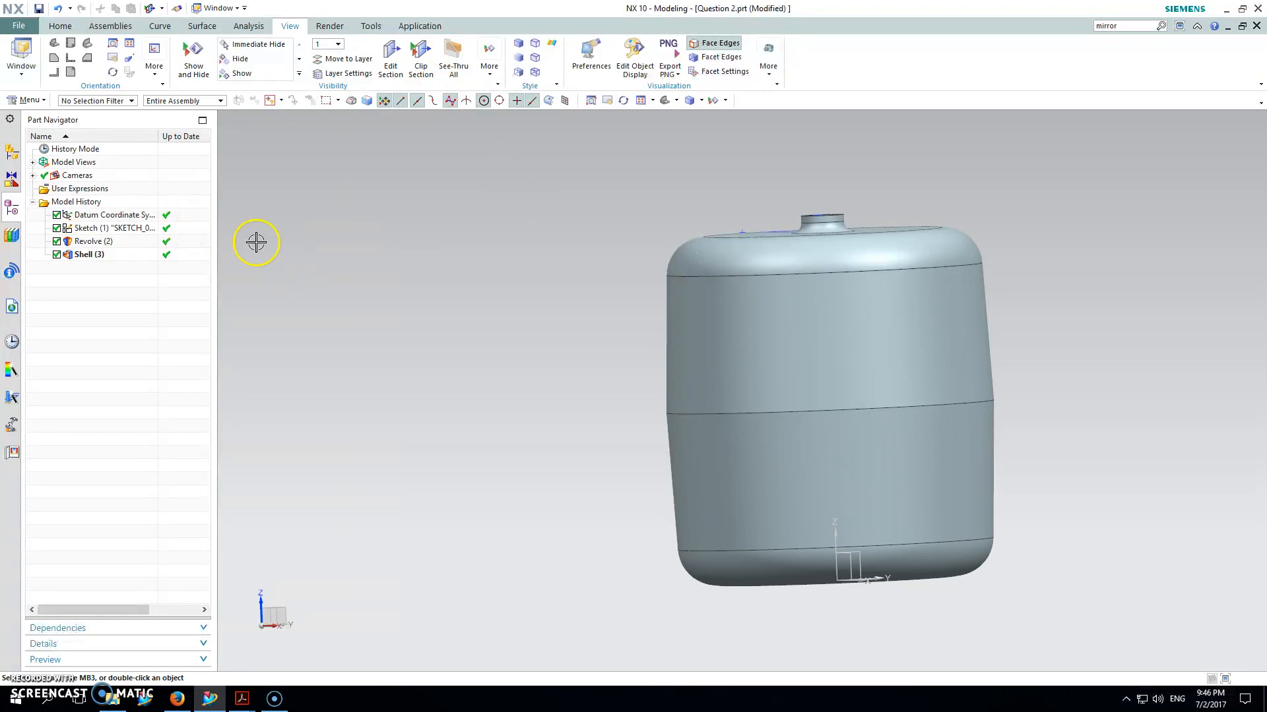
# Step: Assign the Aluminum_A356 material to the tank body through Assign Materials
pyautogui.click(21, 100)
pyautogui.moveTo(33, 190)
pyautogui.moveTo(124, 218)
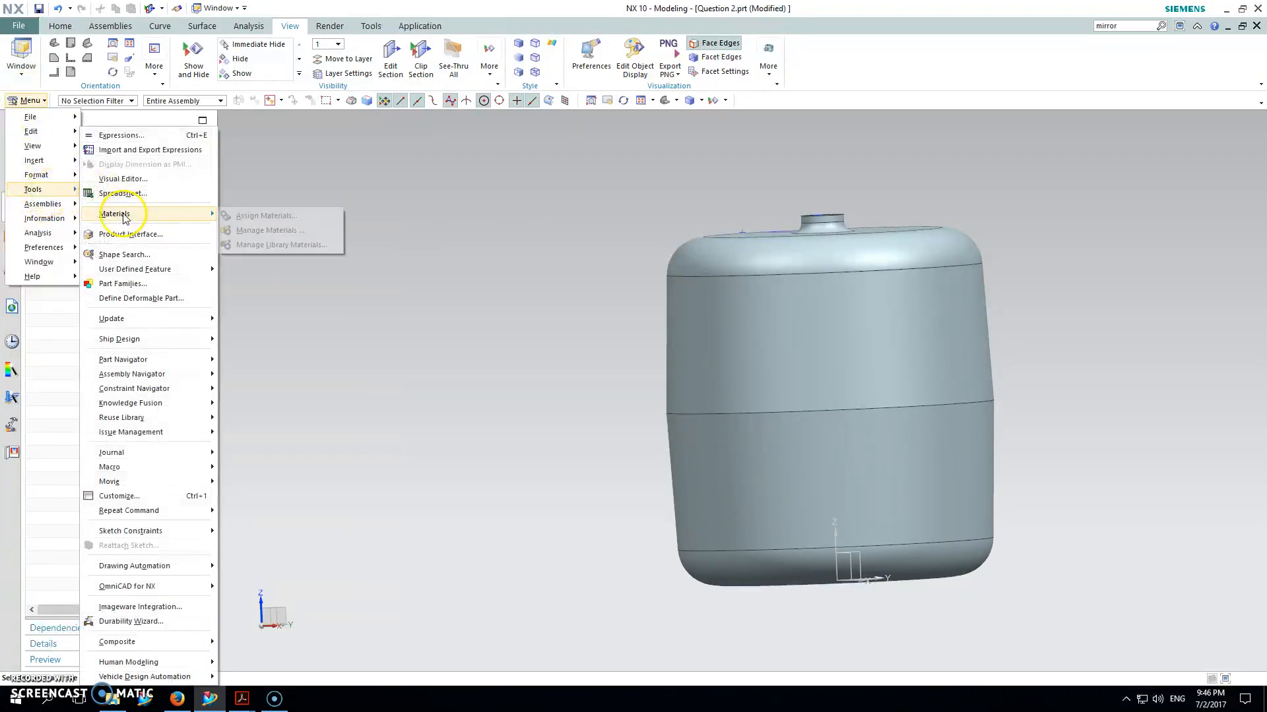
pyautogui.click(254, 215)
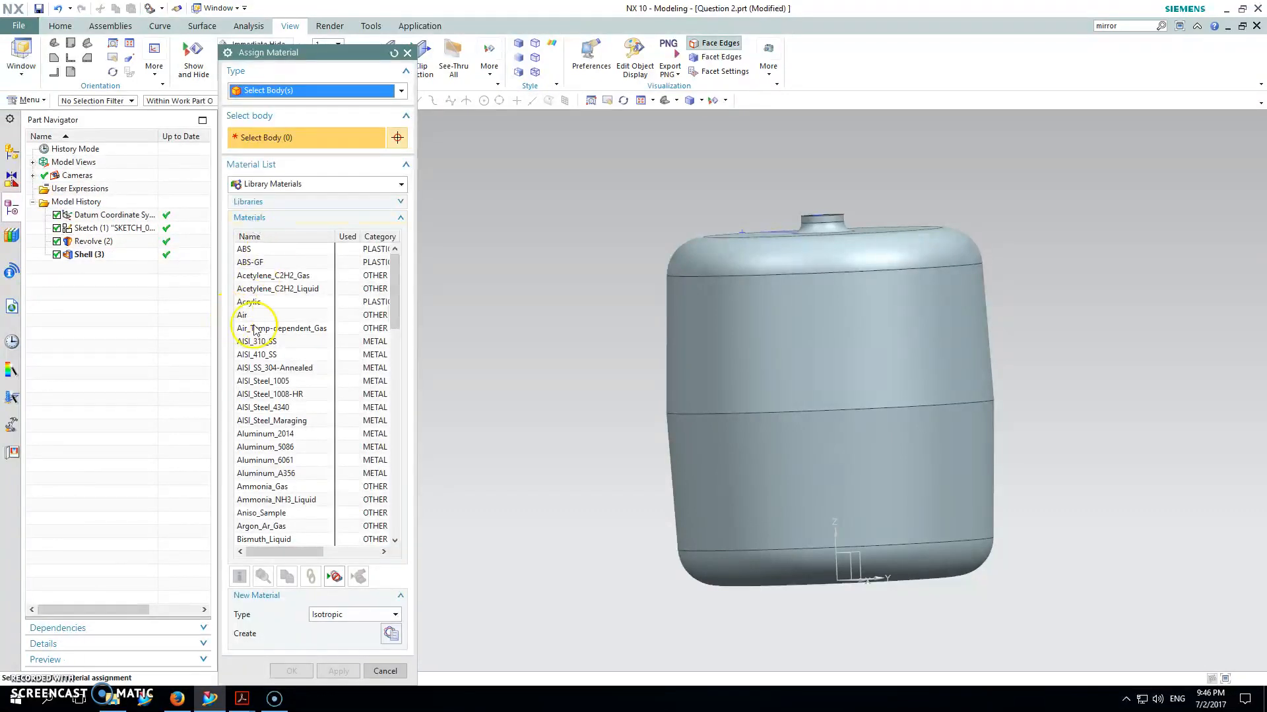
pyautogui.click(277, 473)
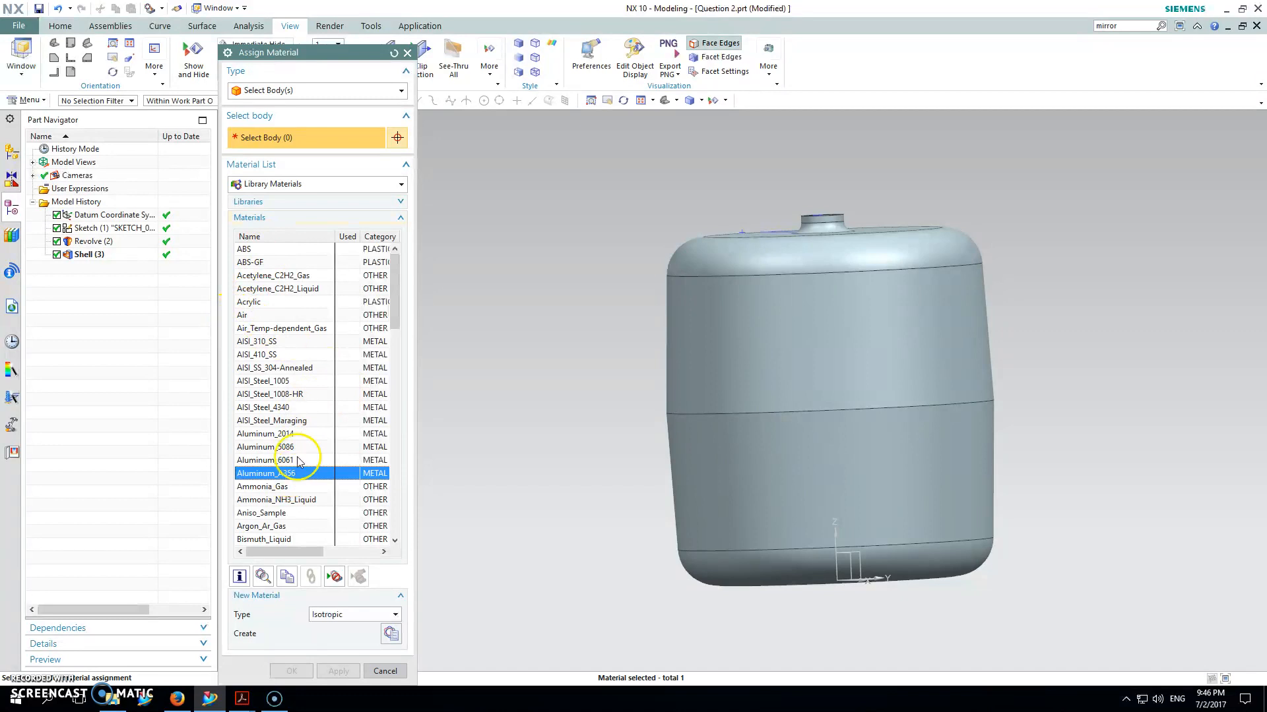
pyautogui.click(855, 334)
pyautogui.click(334, 671)
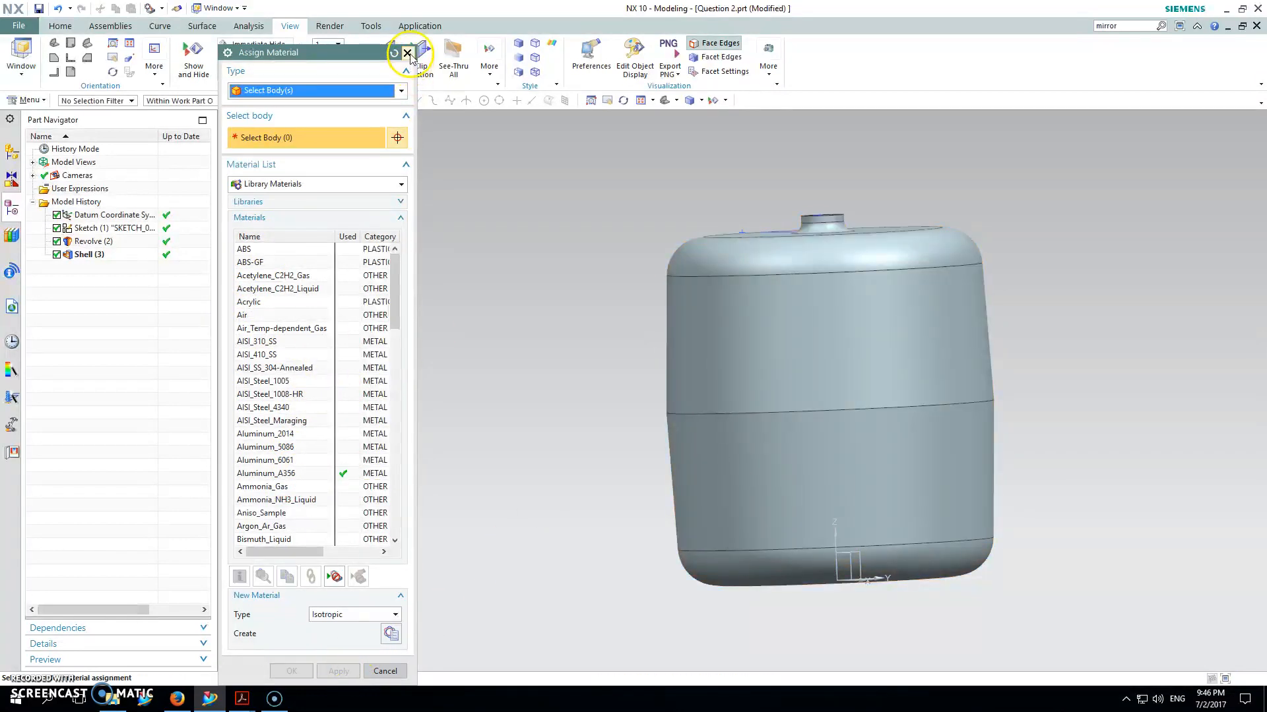
pyautogui.click(407, 52)
pyautogui.click(18, 26)
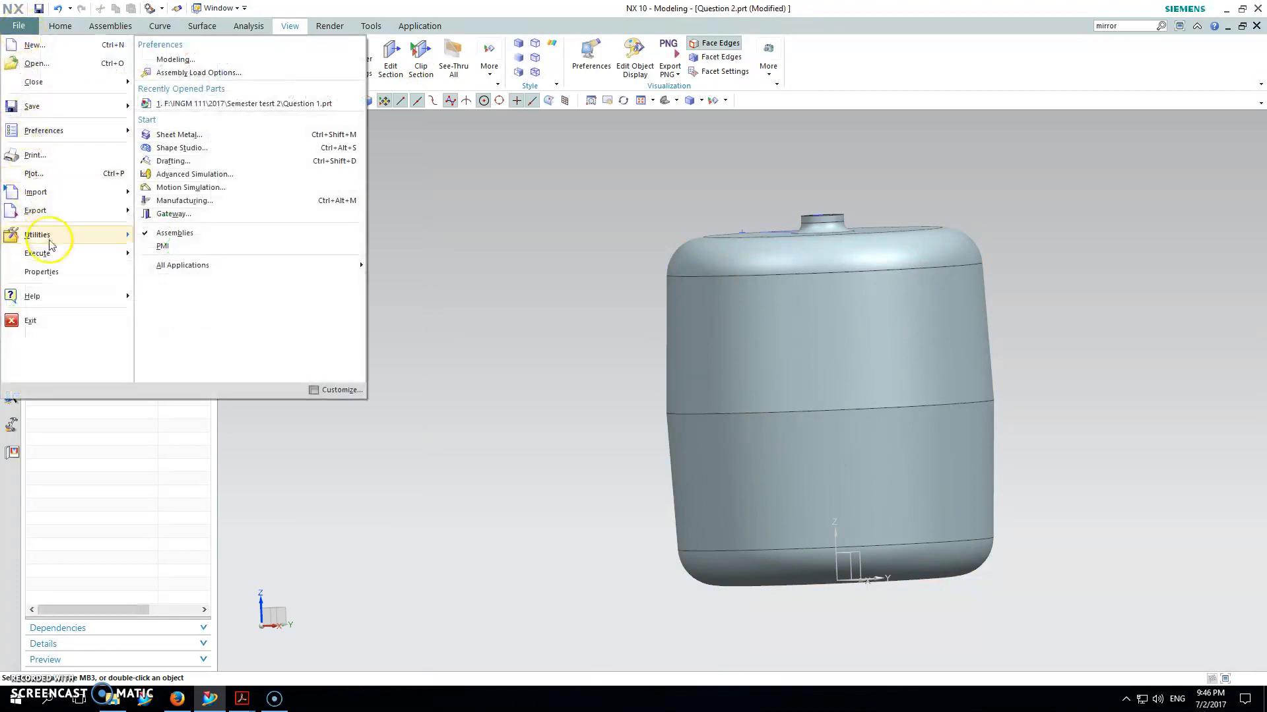
# Step: Update the part's weight data to get 6.7831 kg, then orient the view to trimetric
pyautogui.click(42, 271)
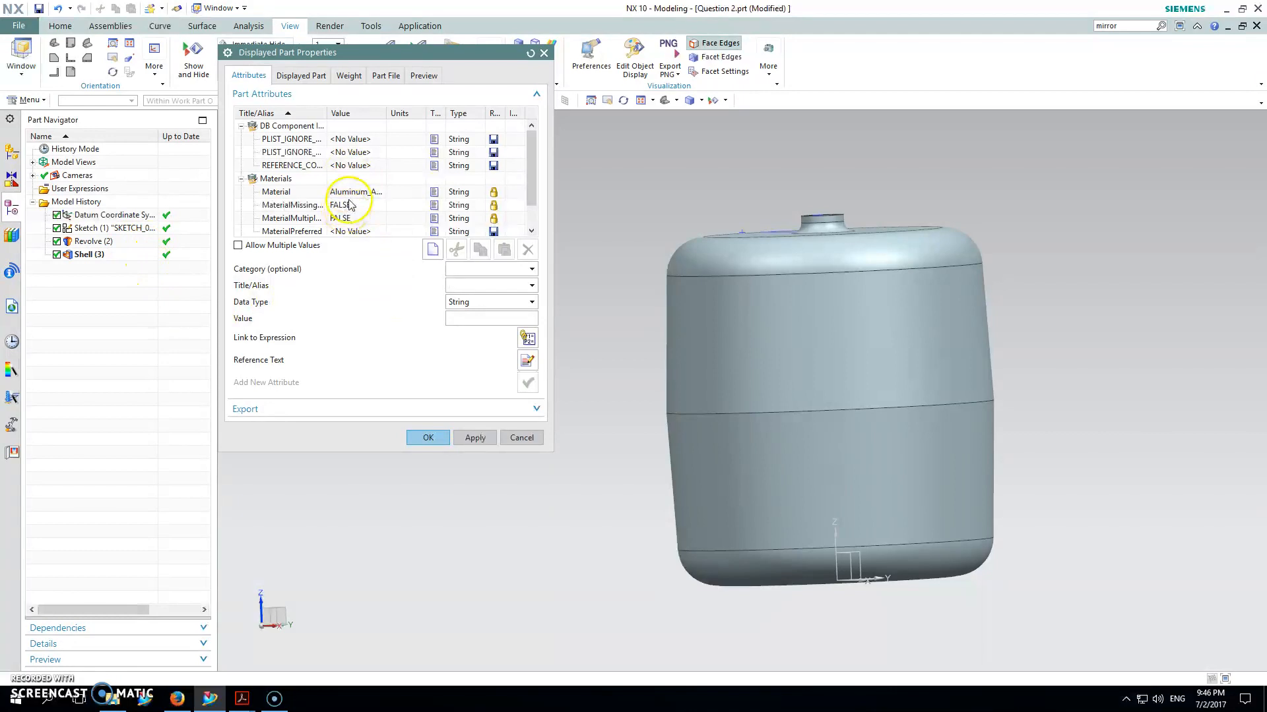
pyautogui.click(348, 76)
pyautogui.click(528, 144)
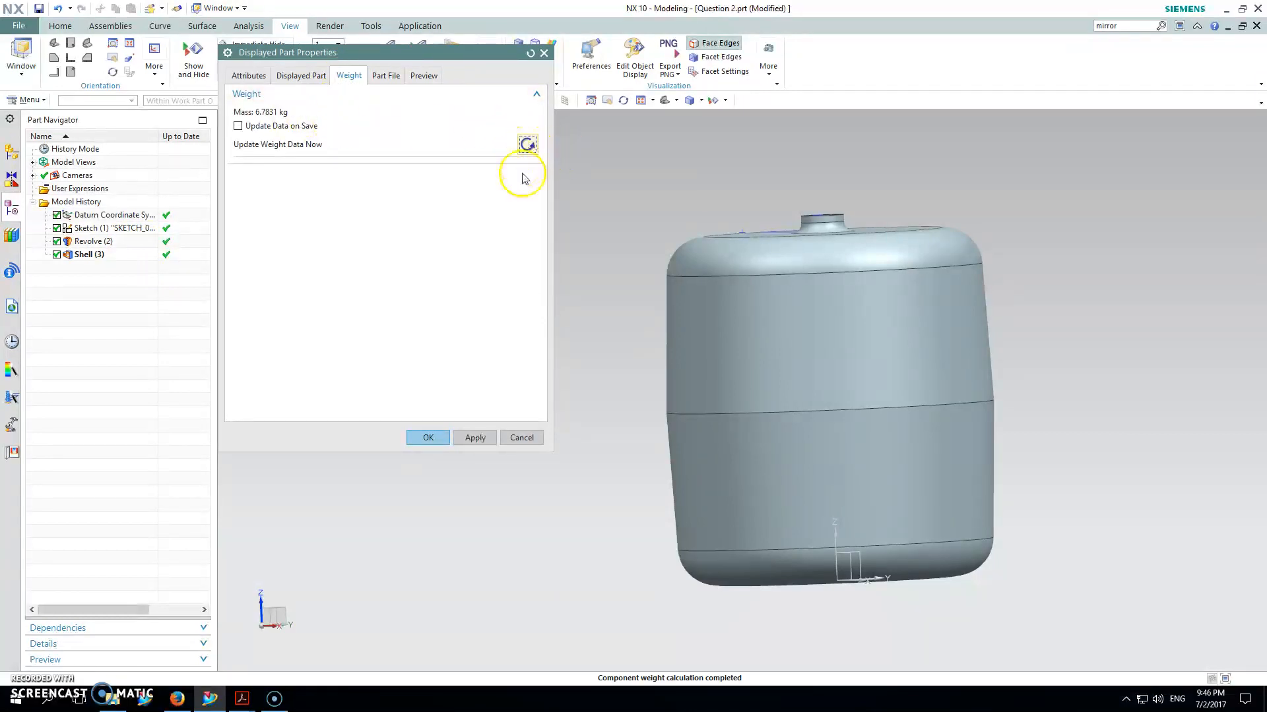
pyautogui.click(426, 439)
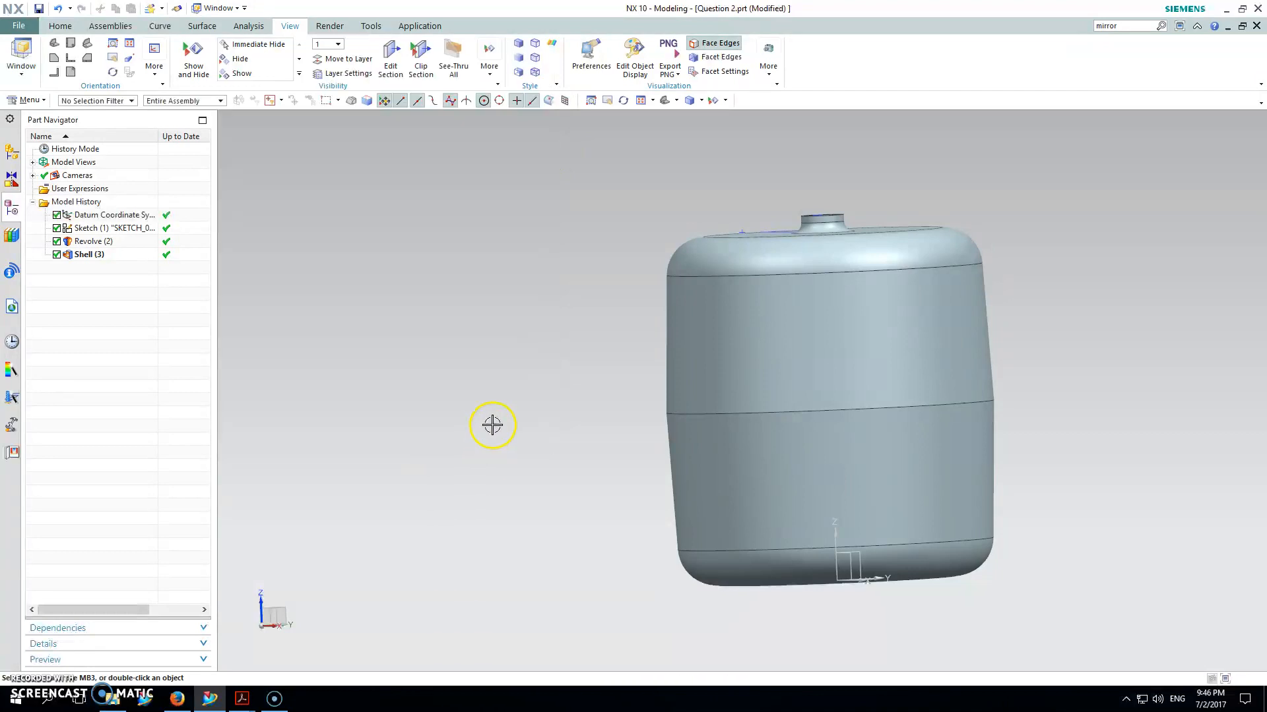
pyautogui.click(662, 102)
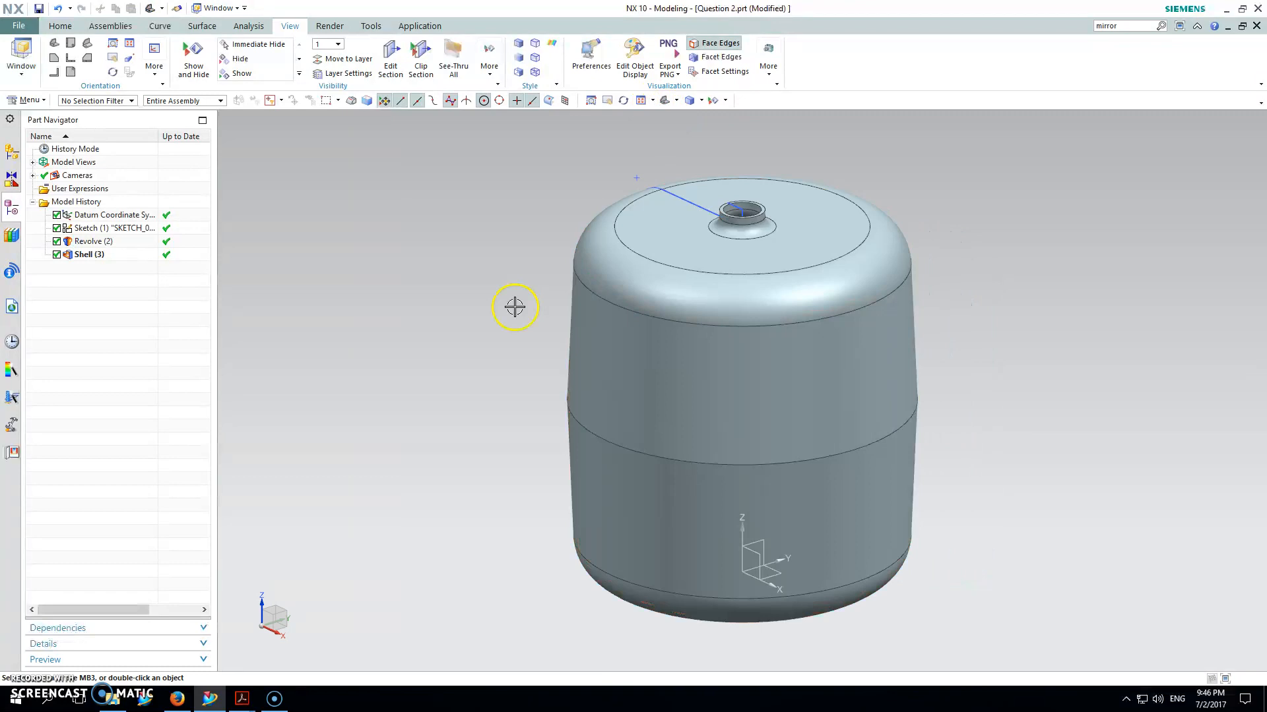